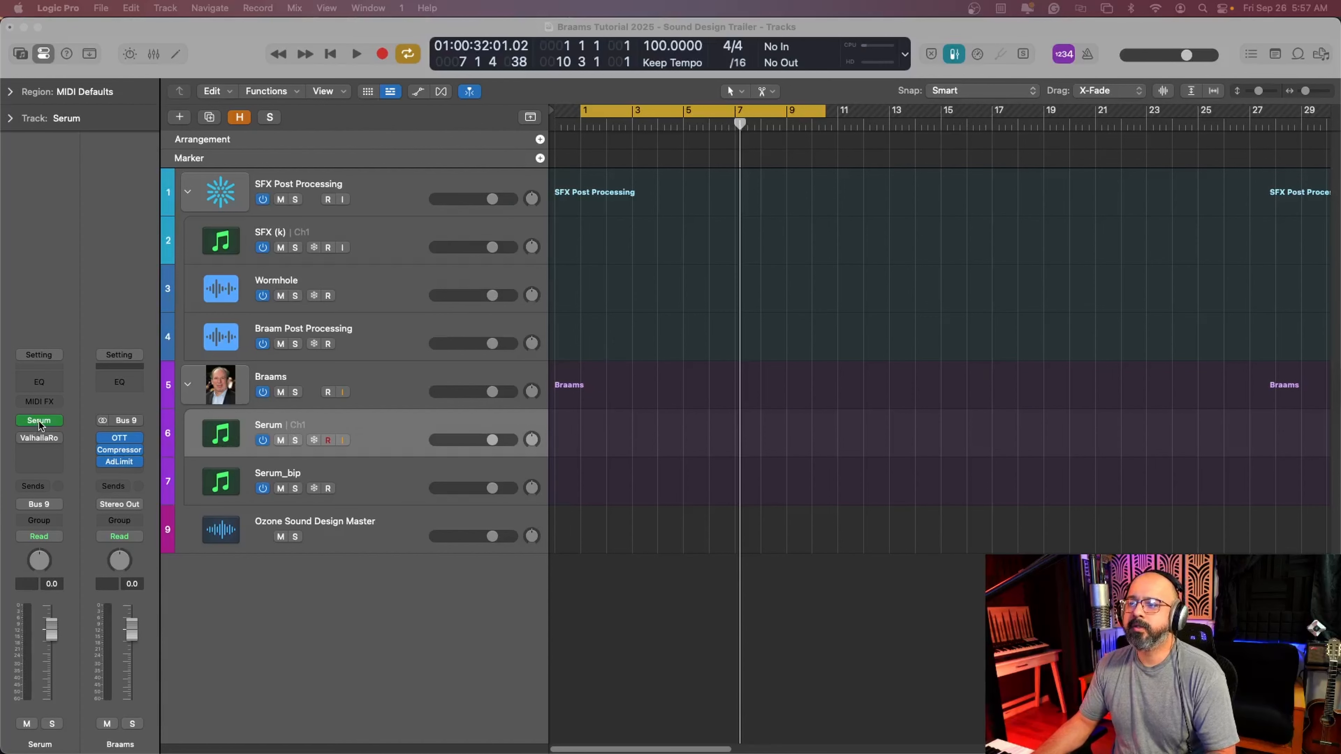
- Initialize the preset in the Serum track's synth and import Trailer hit.wav into oscillator A as FFT 256
click(39, 421)
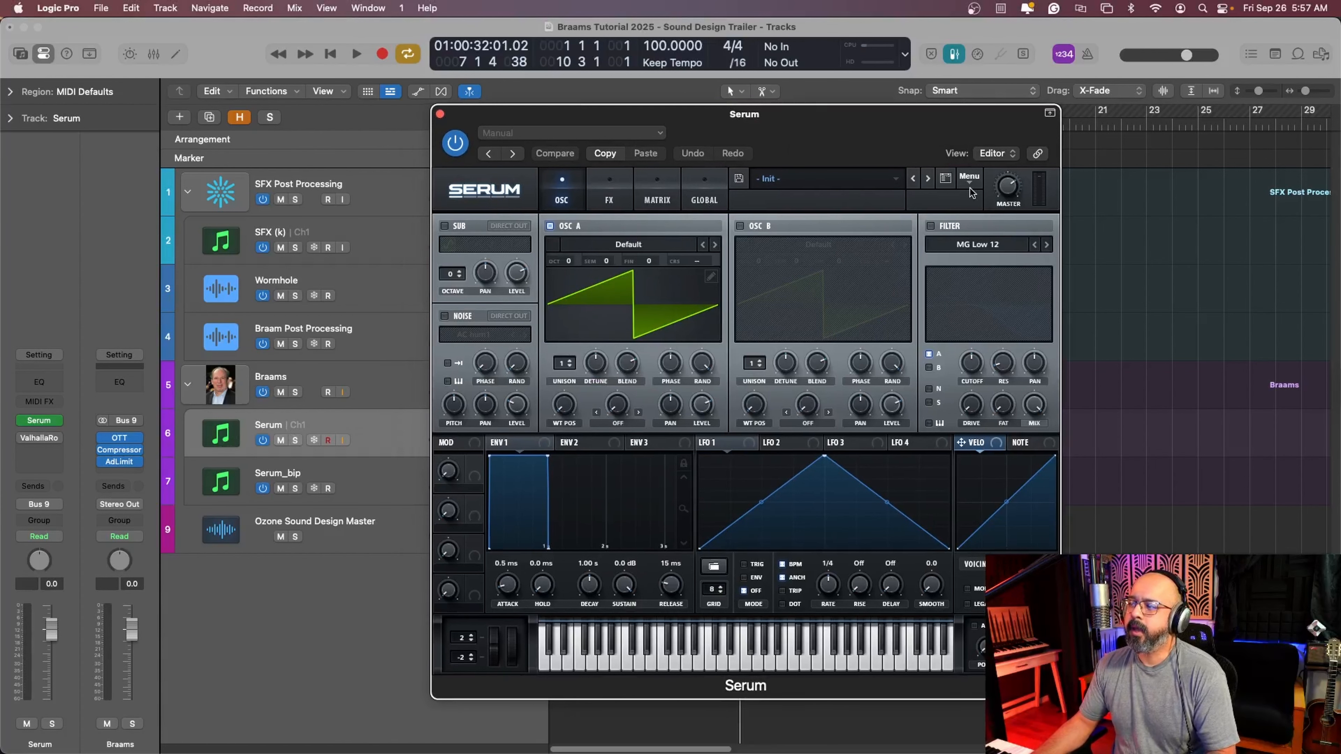
click(974, 183)
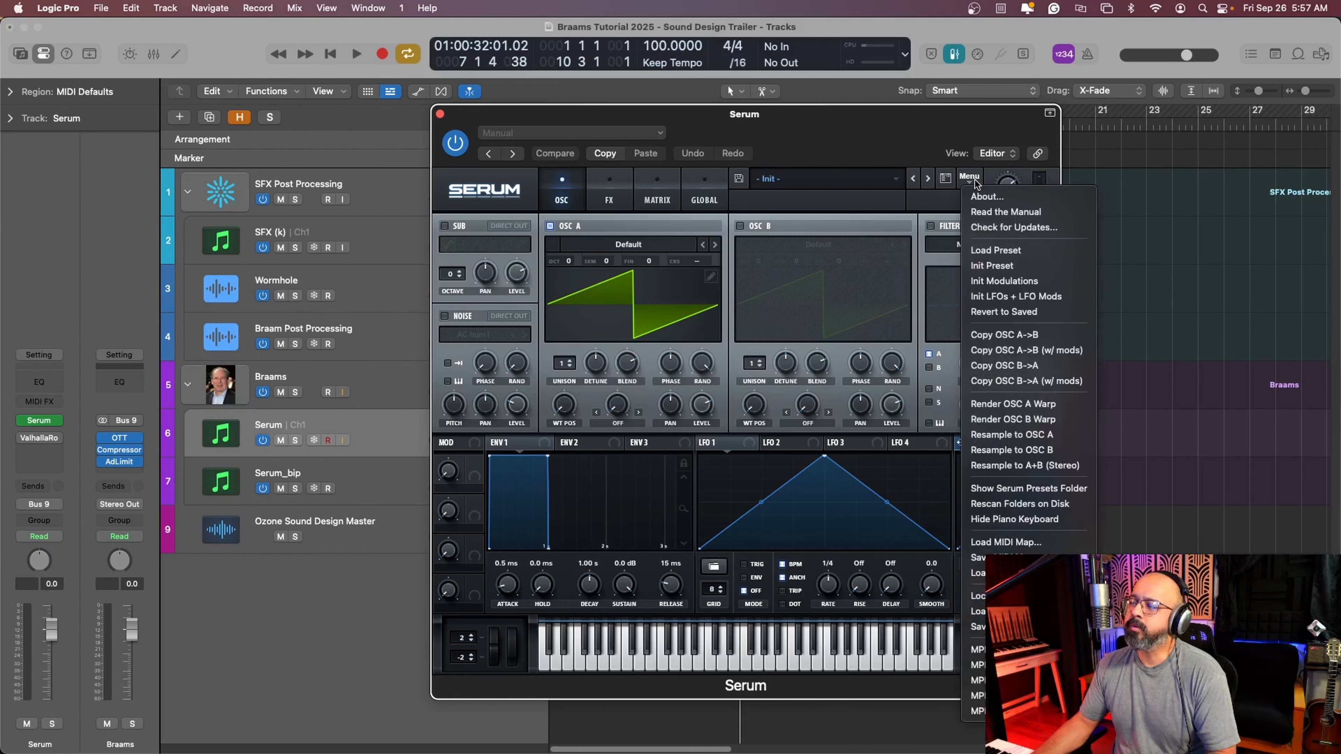
click(1005, 265)
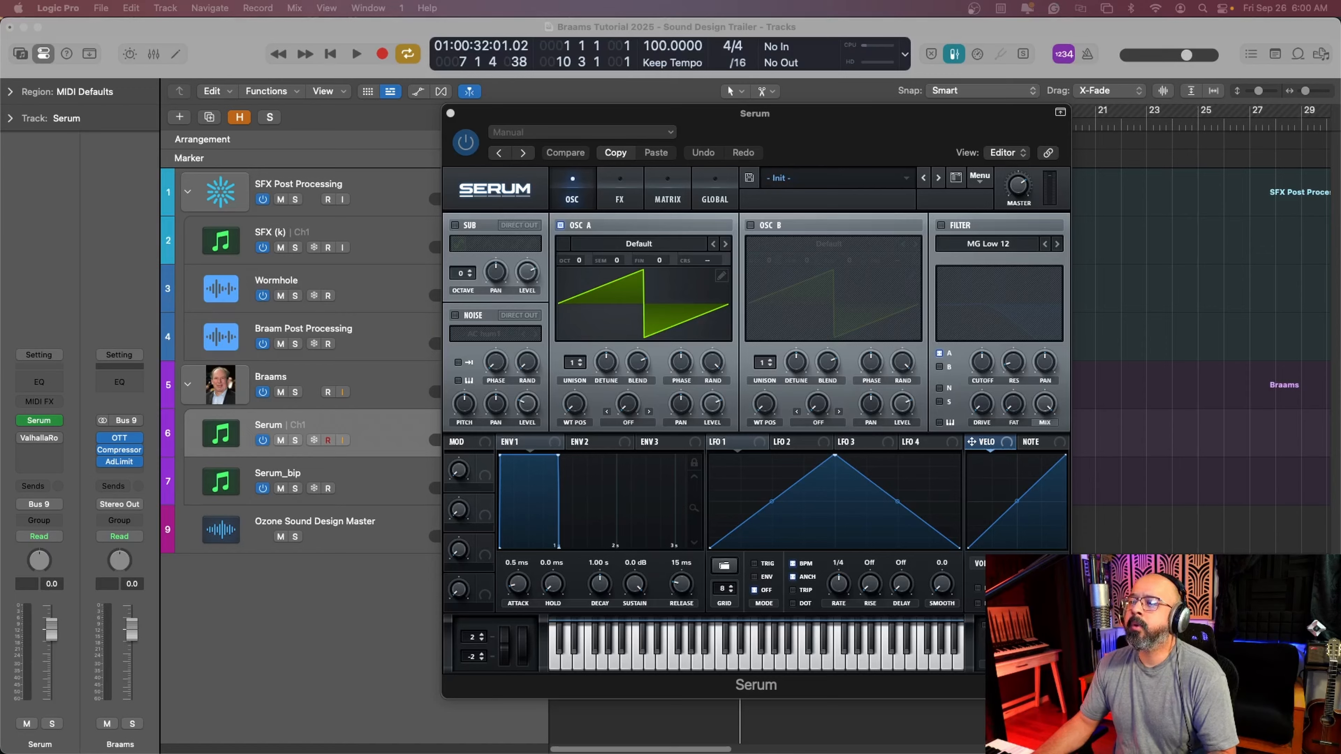
drag(620, 81, 587, 325)
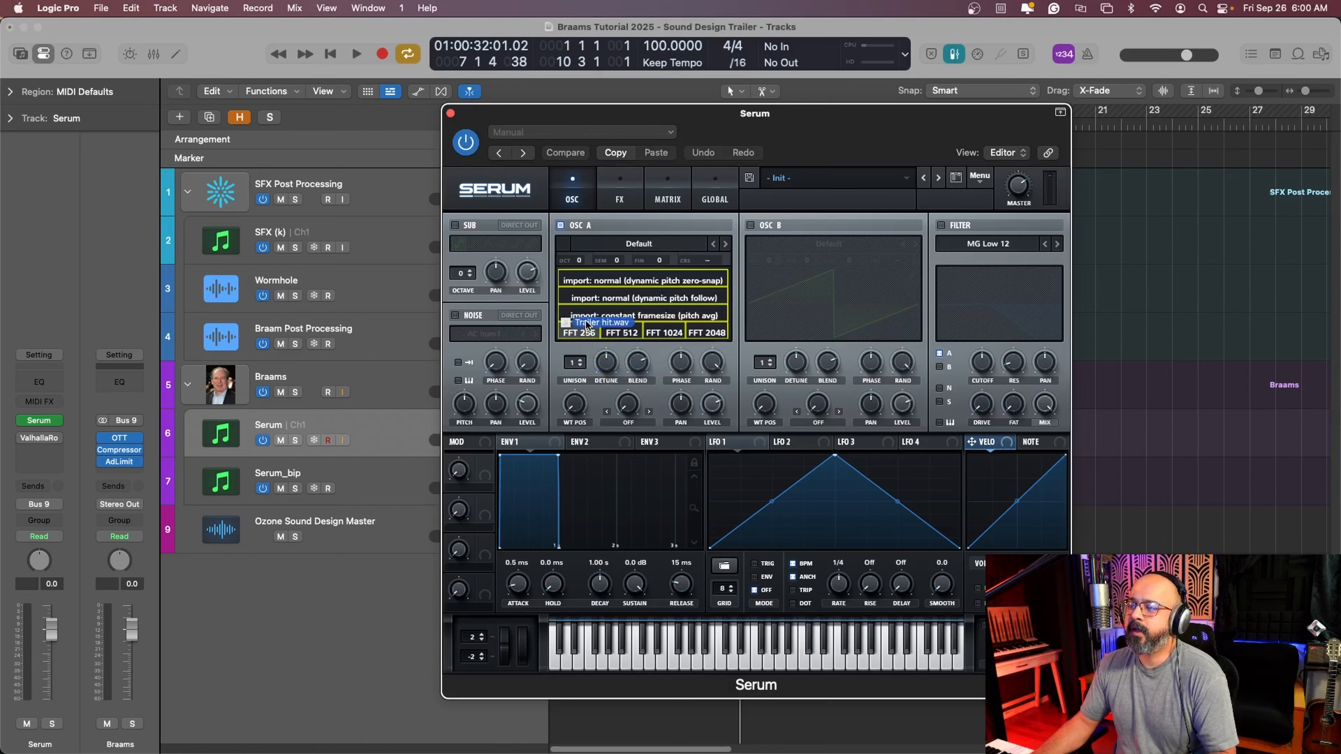
drag(586, 321, 579, 334)
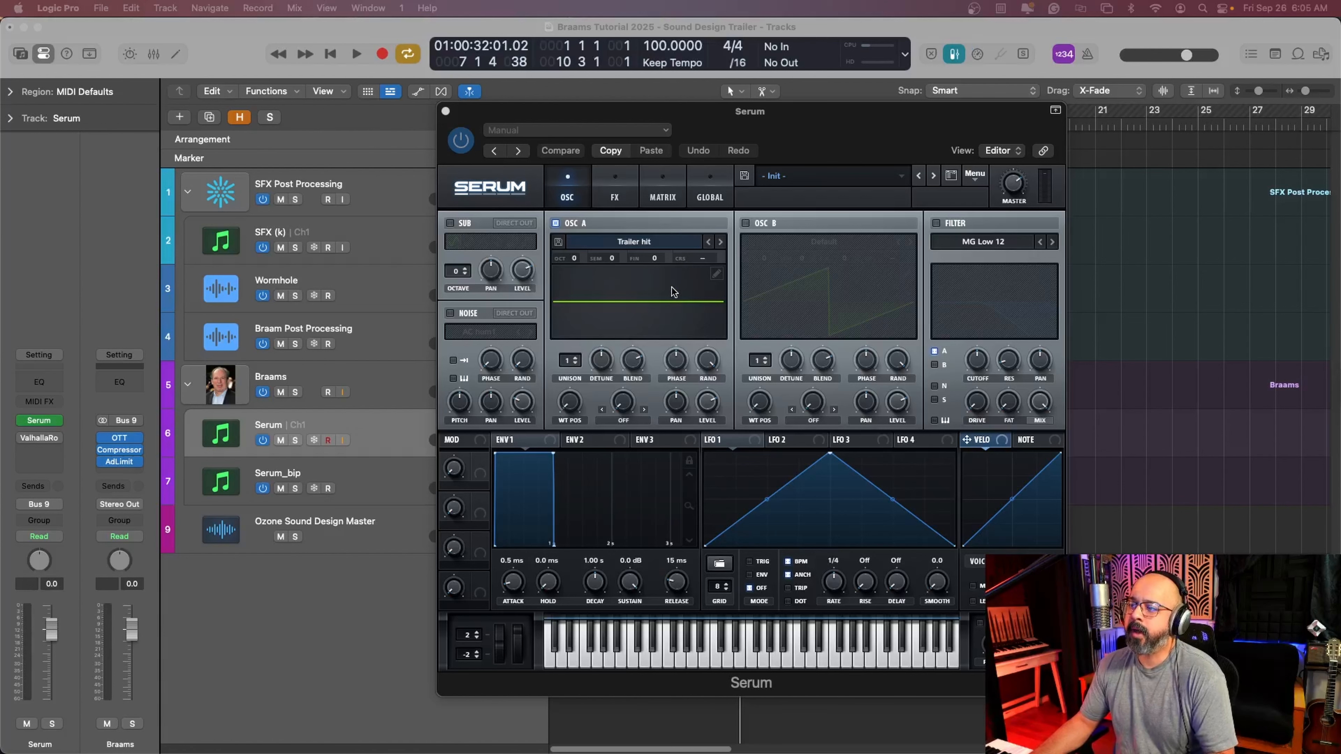
- In oscillator A's wavetable editor, remove all frames from the beginning through frame 141
click(717, 275)
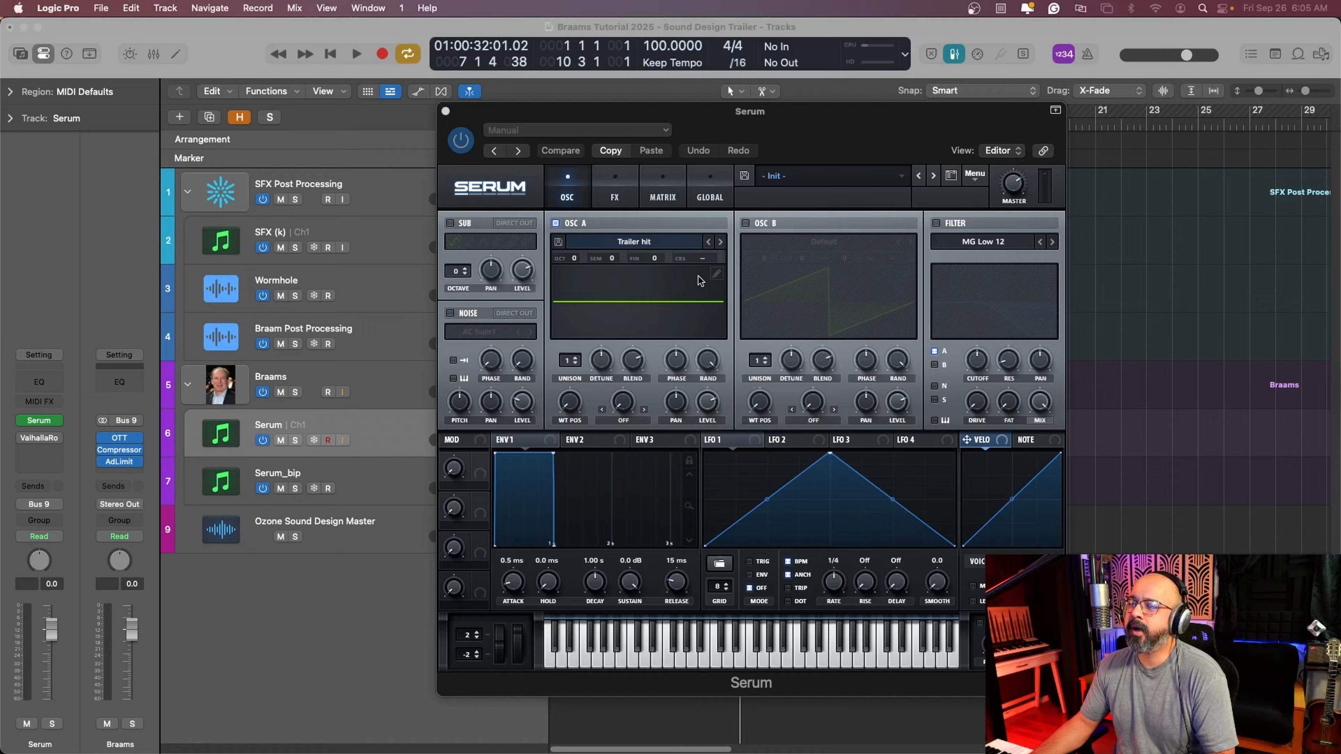
click(717, 275)
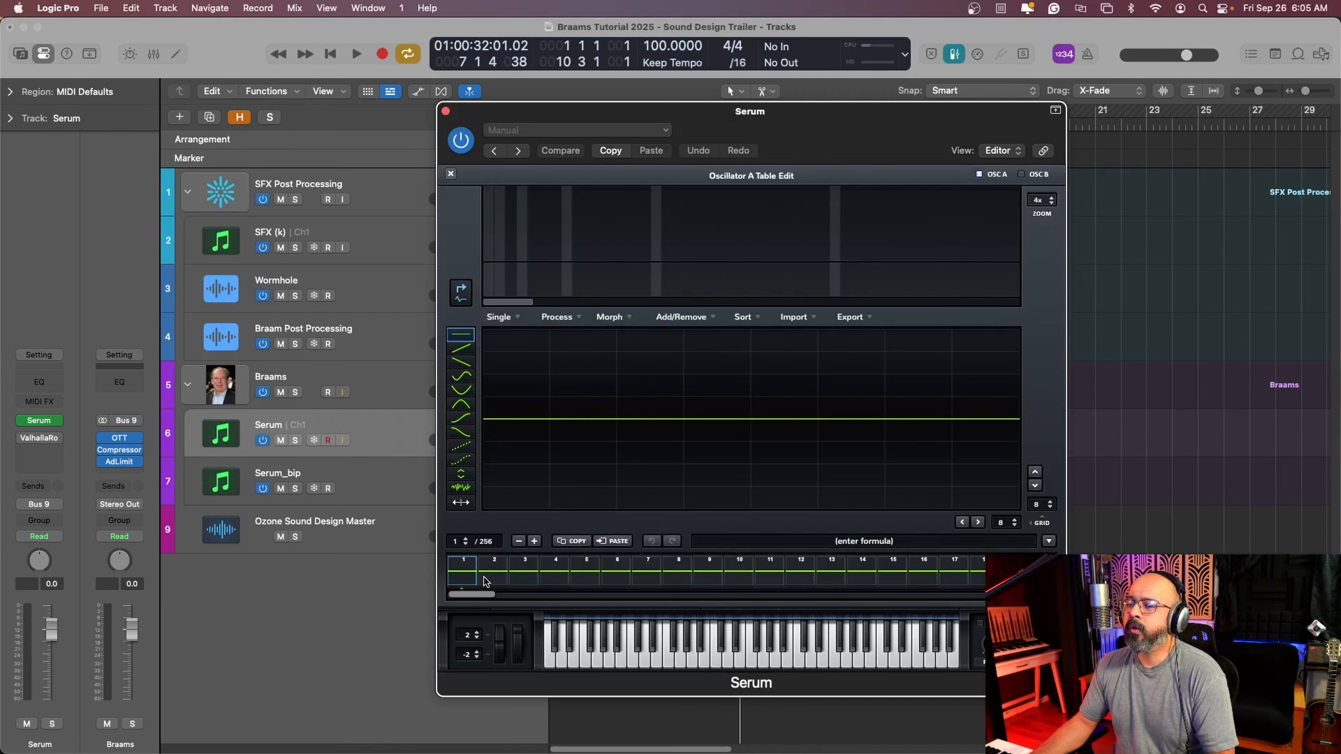
drag(477, 599, 837, 599)
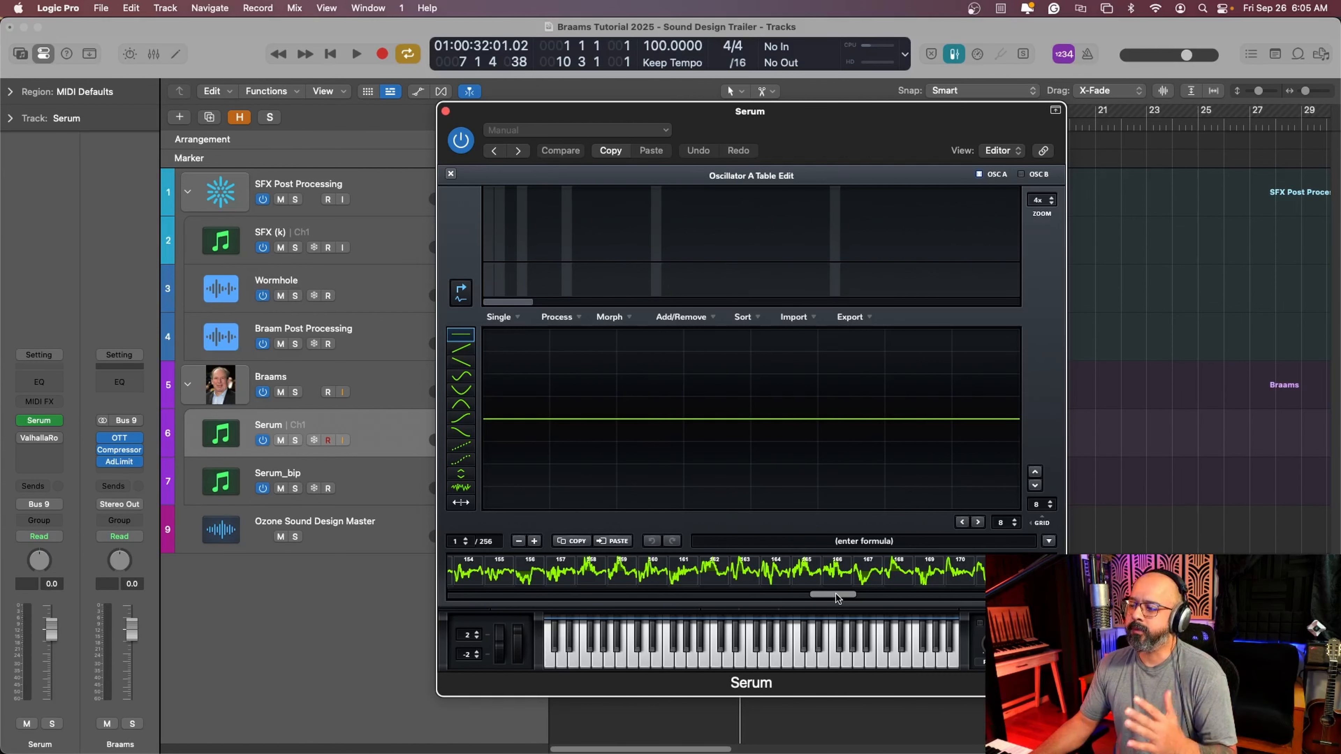
drag(836, 599, 866, 597)
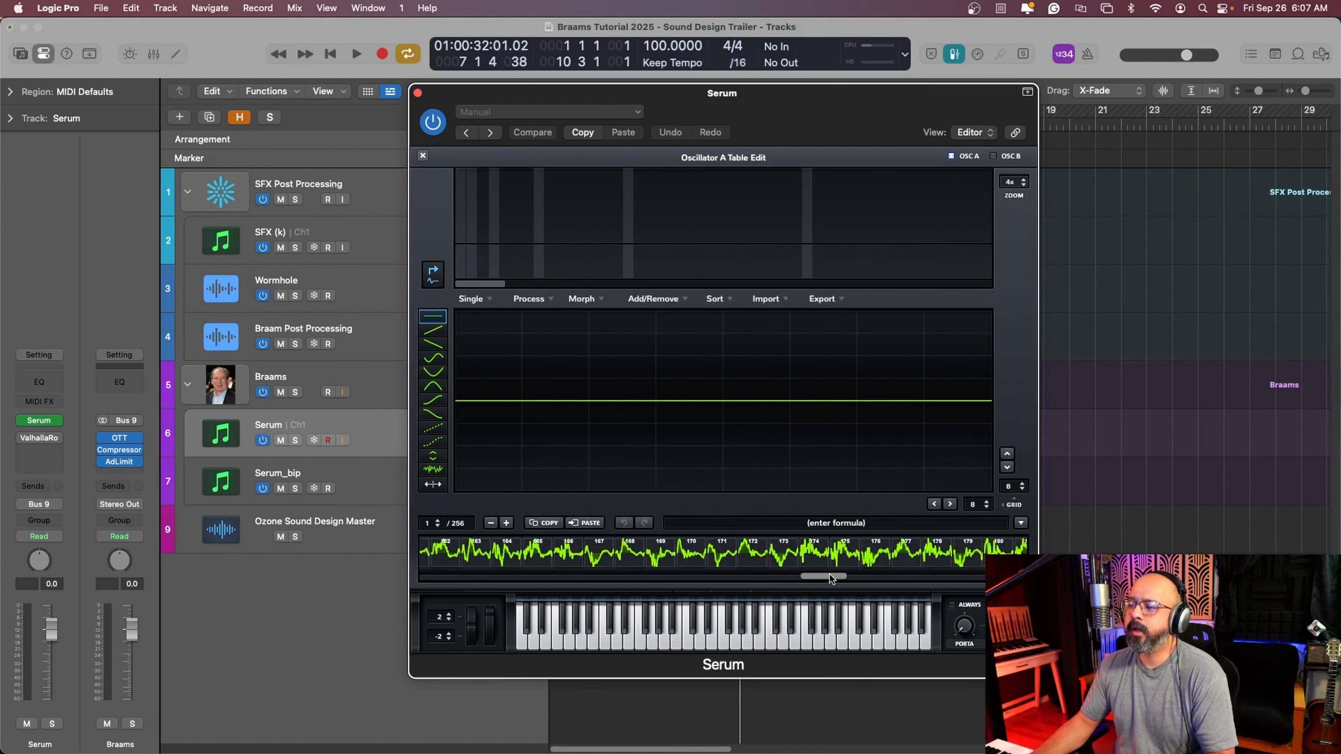
drag(831, 578, 775, 578)
click(605, 552)
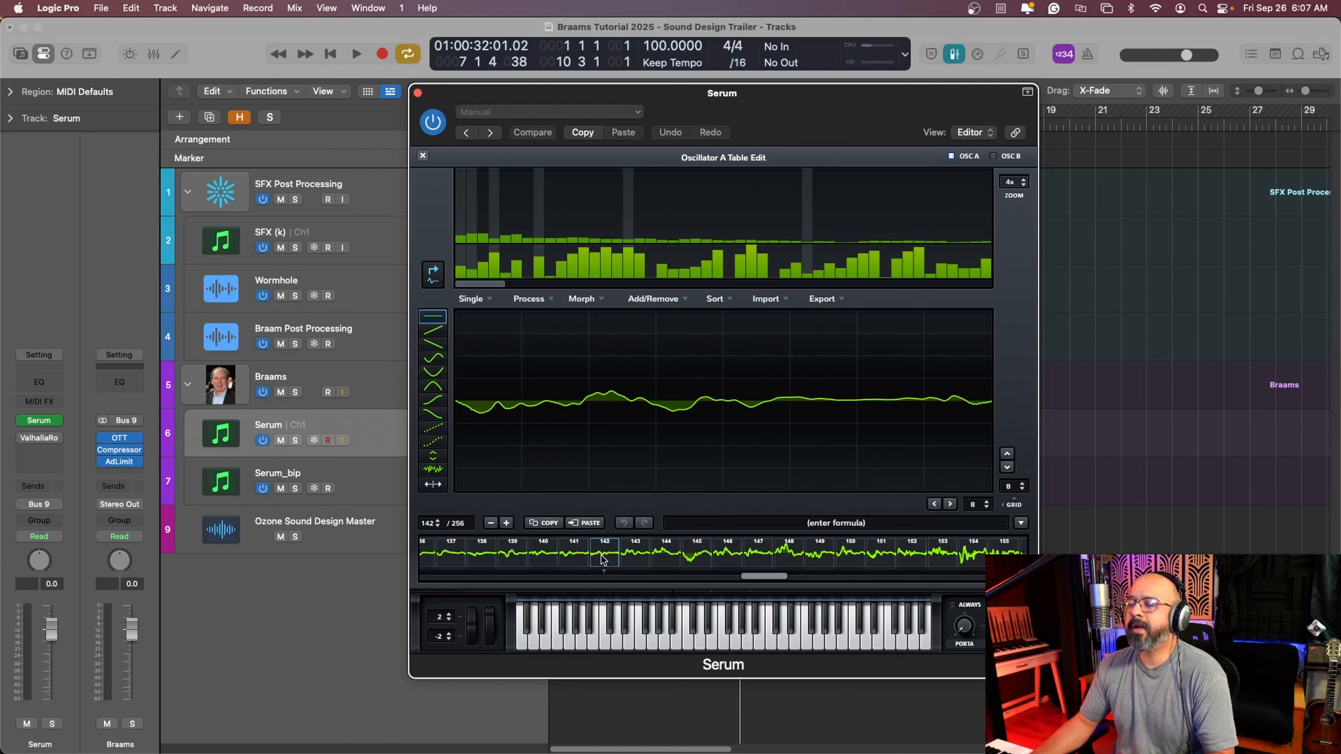
click(579, 557)
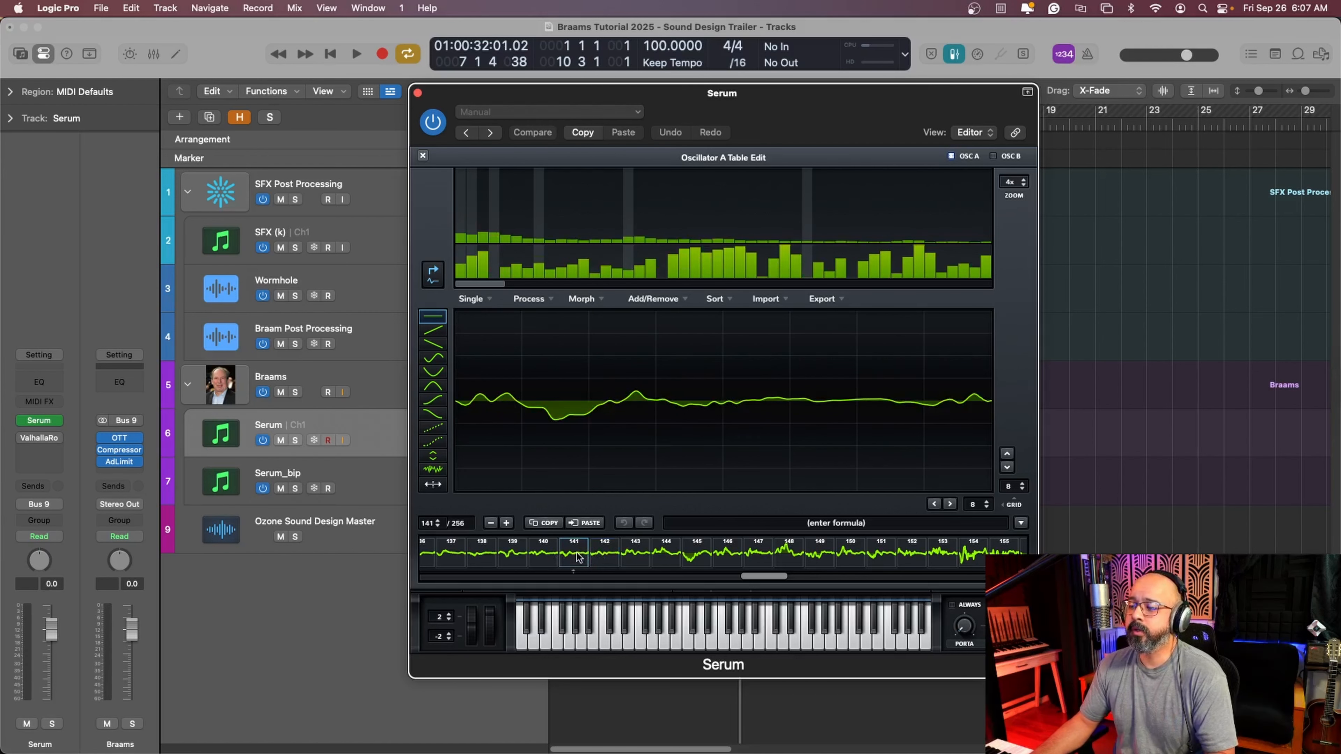
click(663, 300)
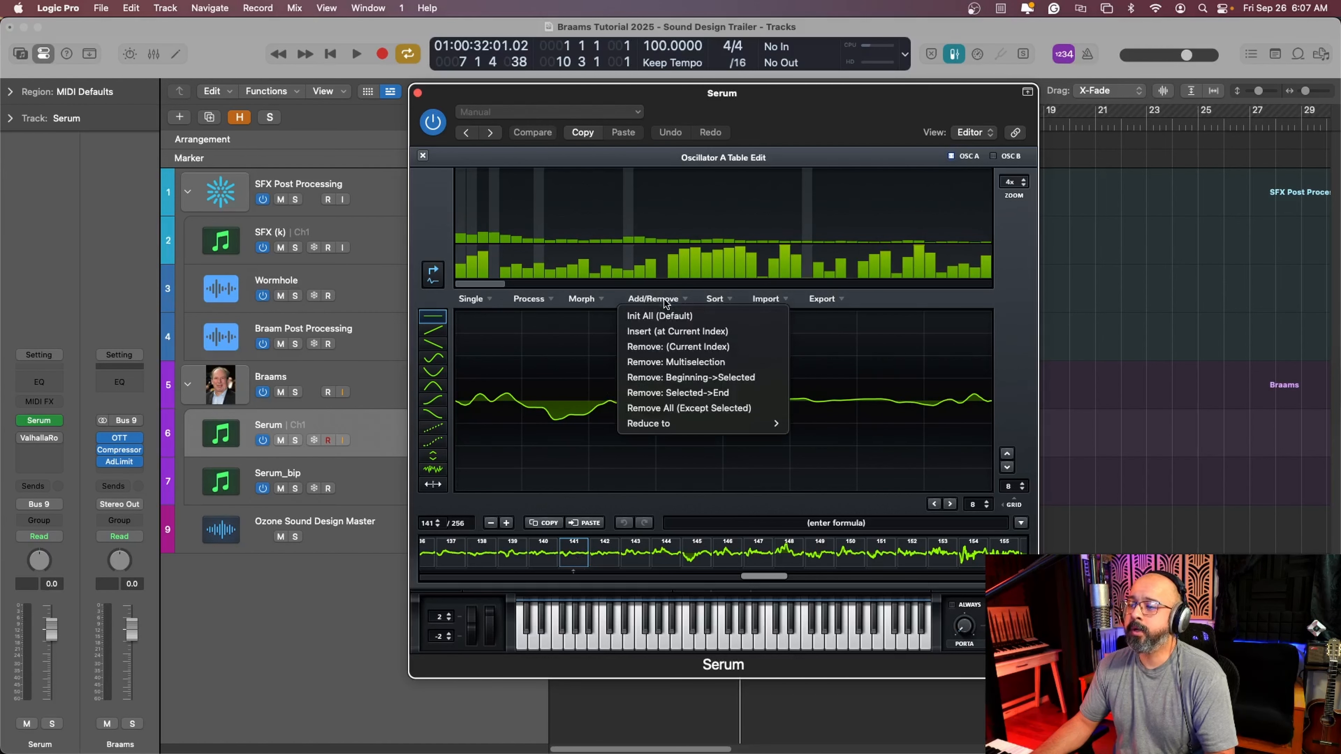
click(695, 383)
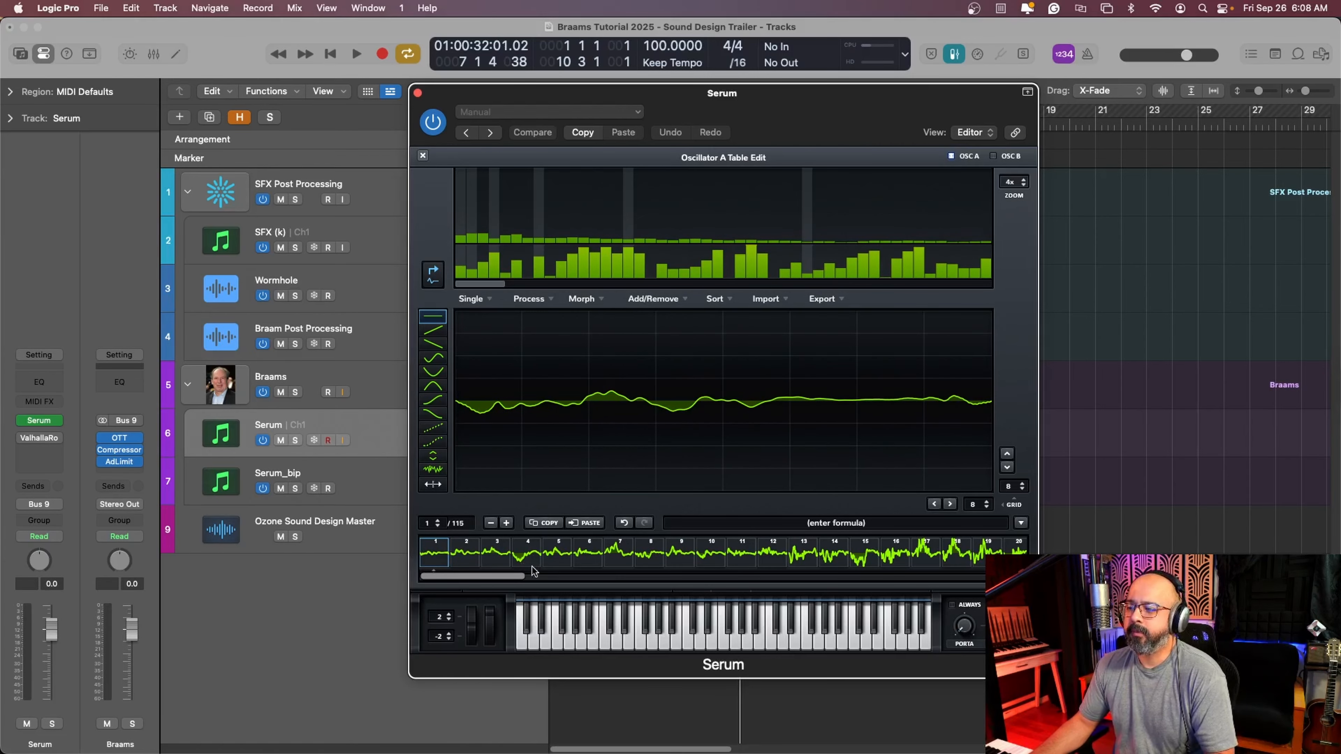
- Remove the wavetable frames from frame 8 to the end
click(622, 550)
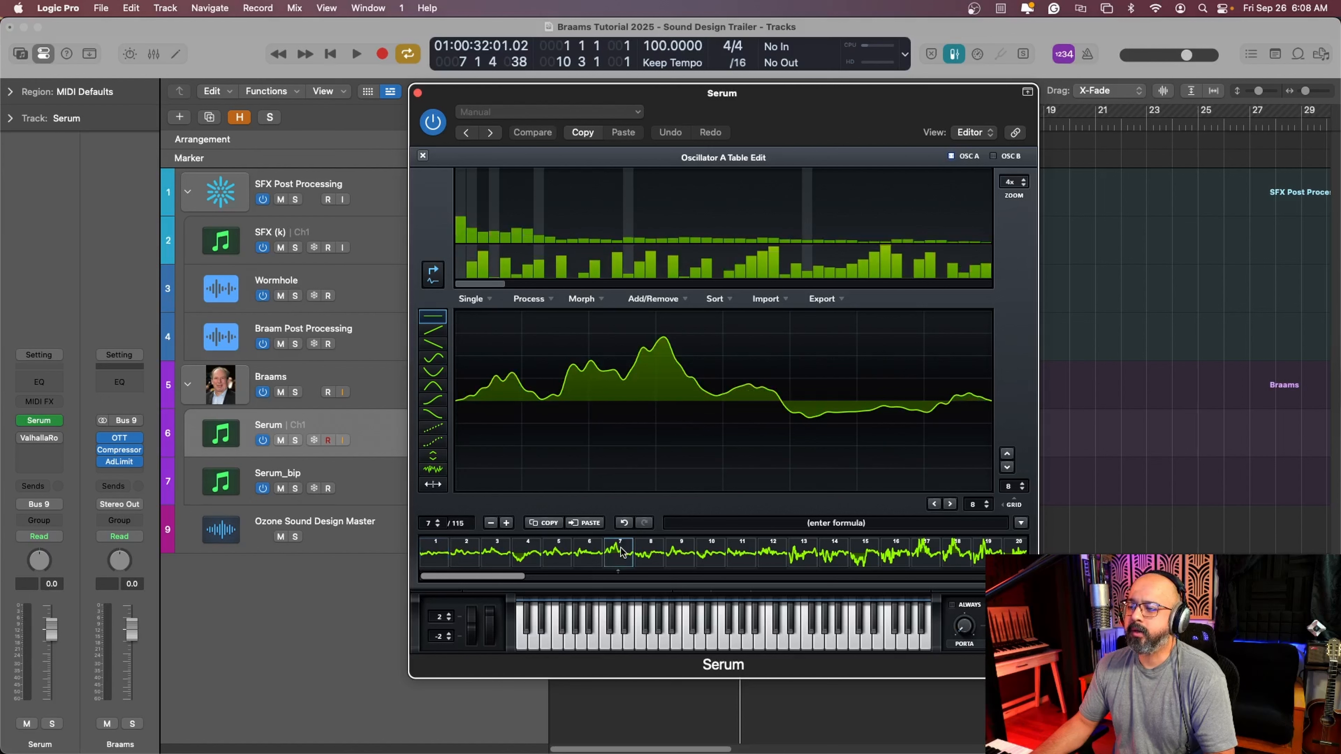
click(653, 552)
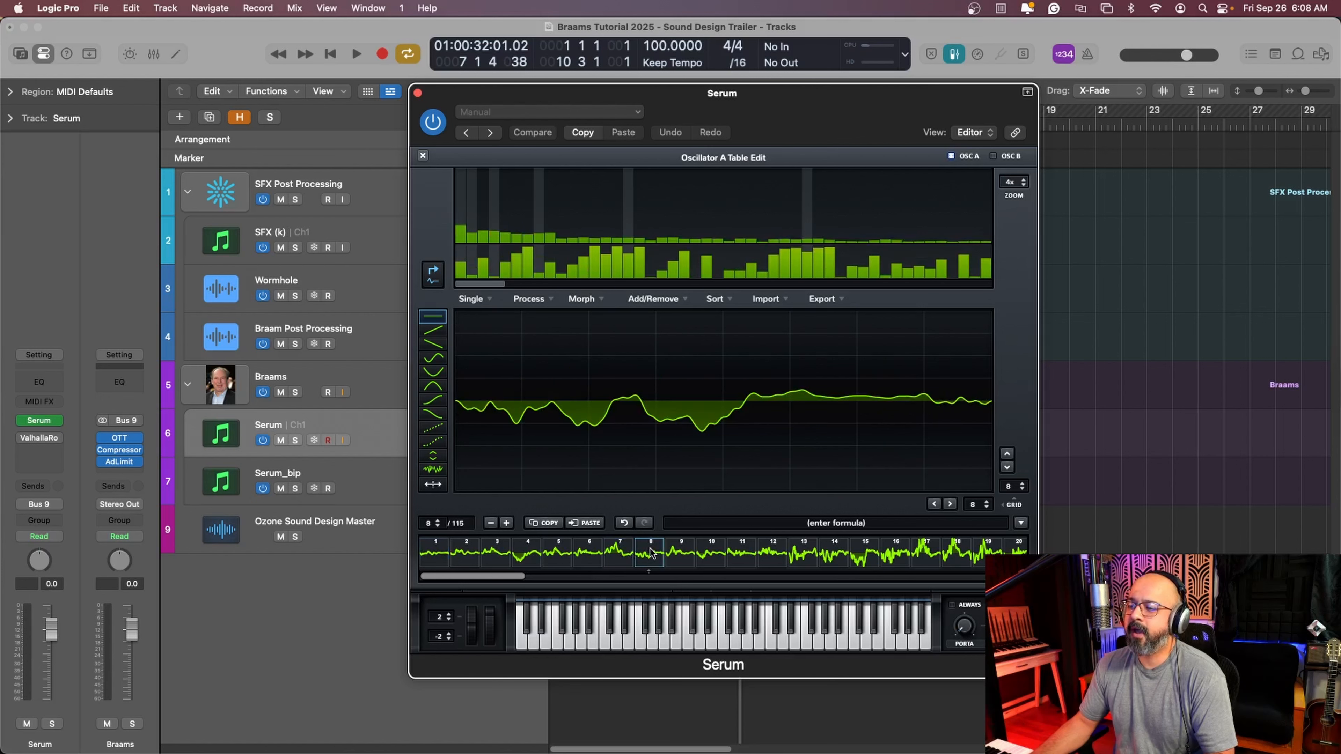
click(659, 299)
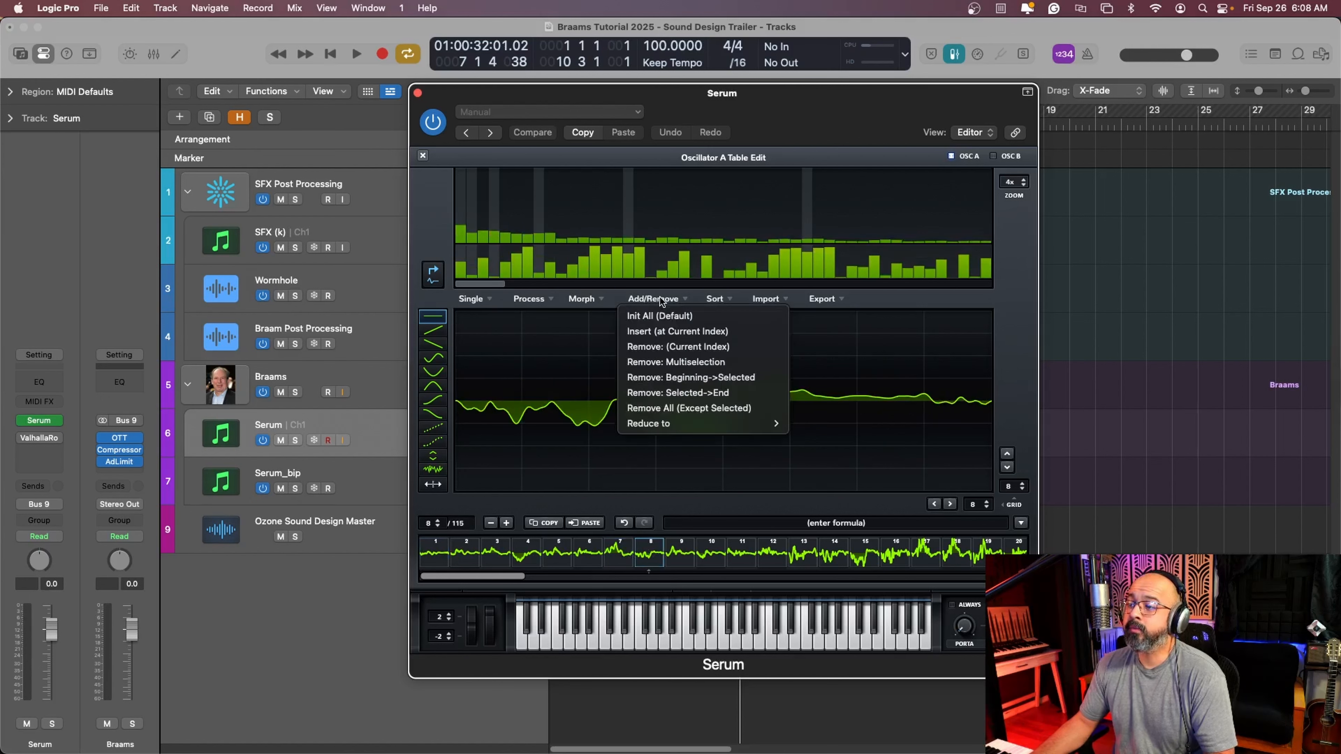
click(697, 394)
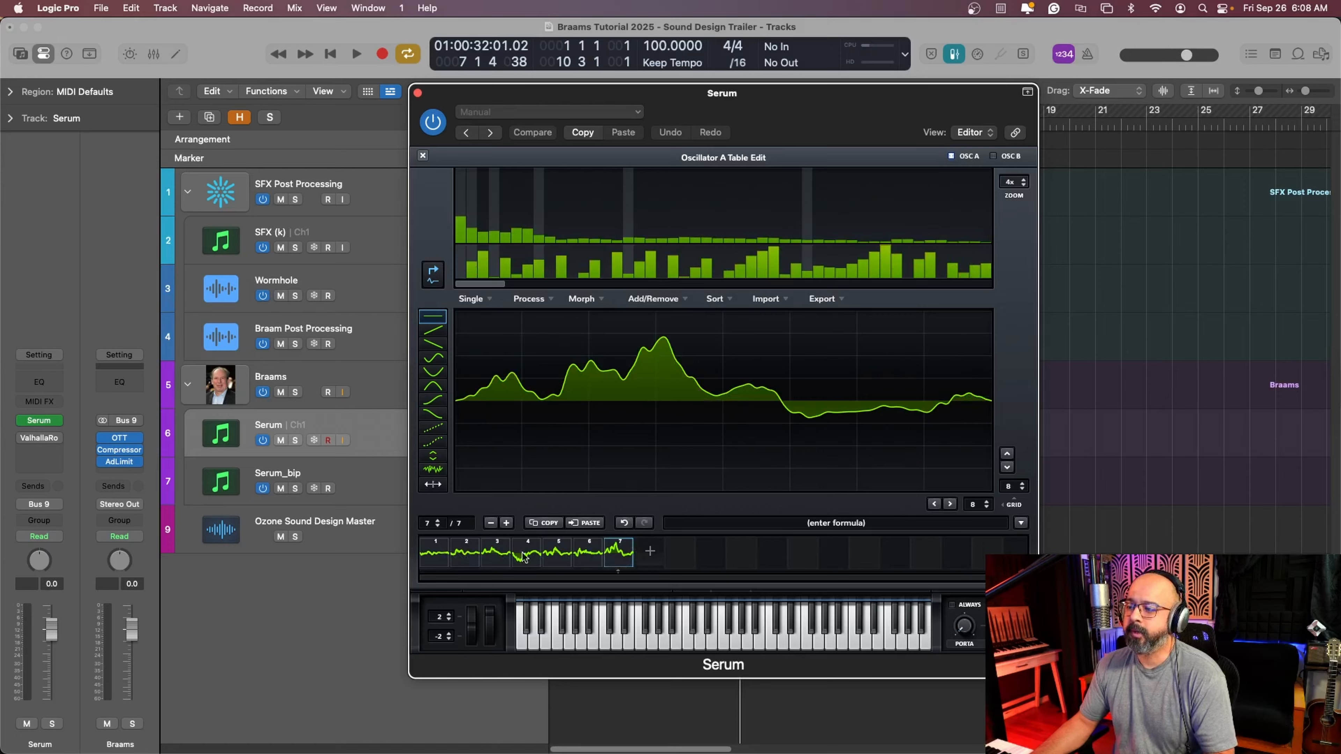
- Normalize each wavetable frame separately and remove the DC offset
click(548, 300)
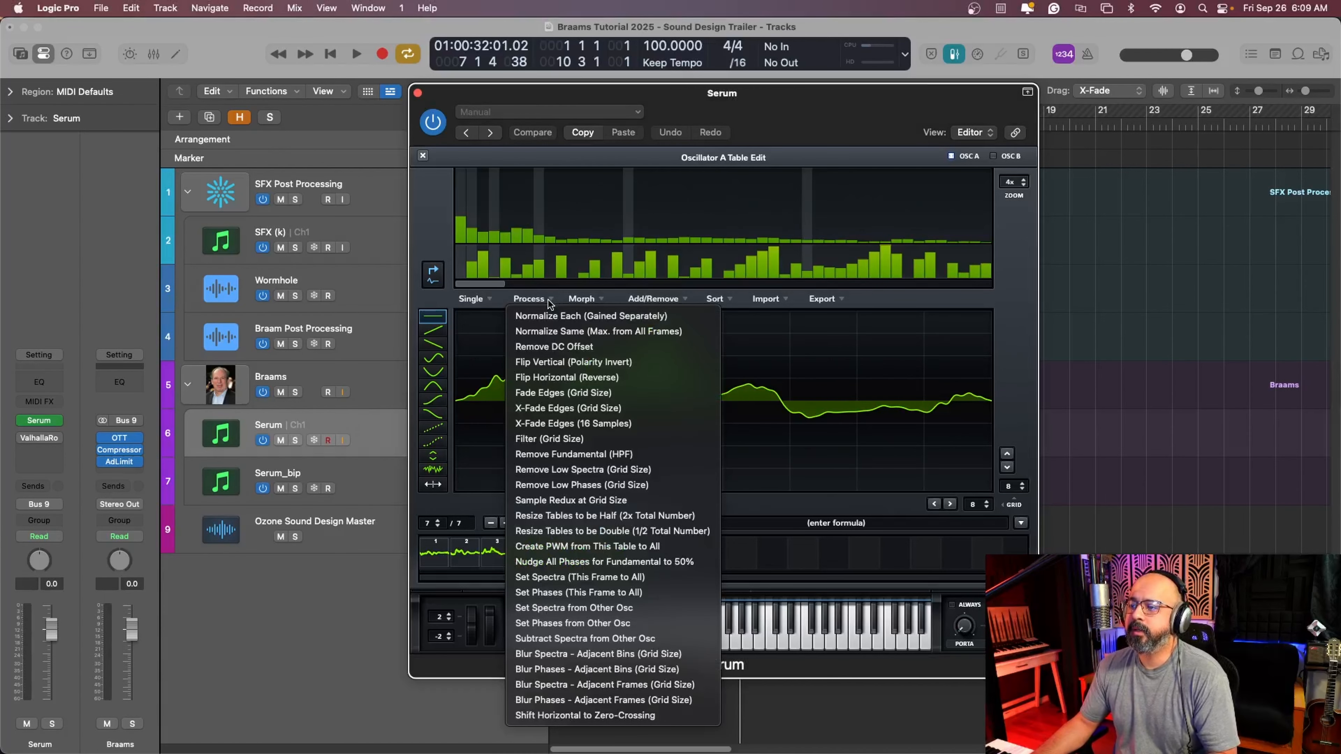
click(572, 317)
click(528, 299)
click(563, 348)
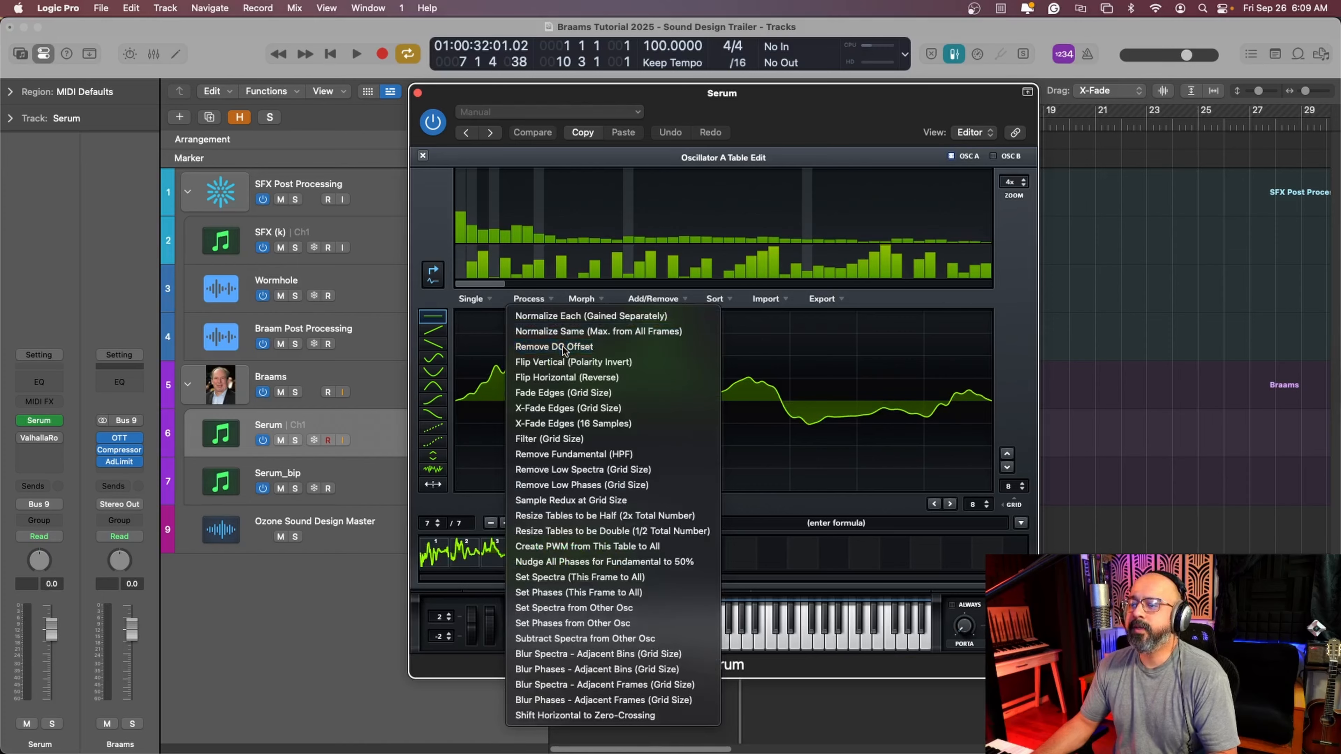
- Morph the wavetable frames with Spectral (Zero Fund. Phase) and inspect oscillator A's wavetable in the 3D display
click(597, 299)
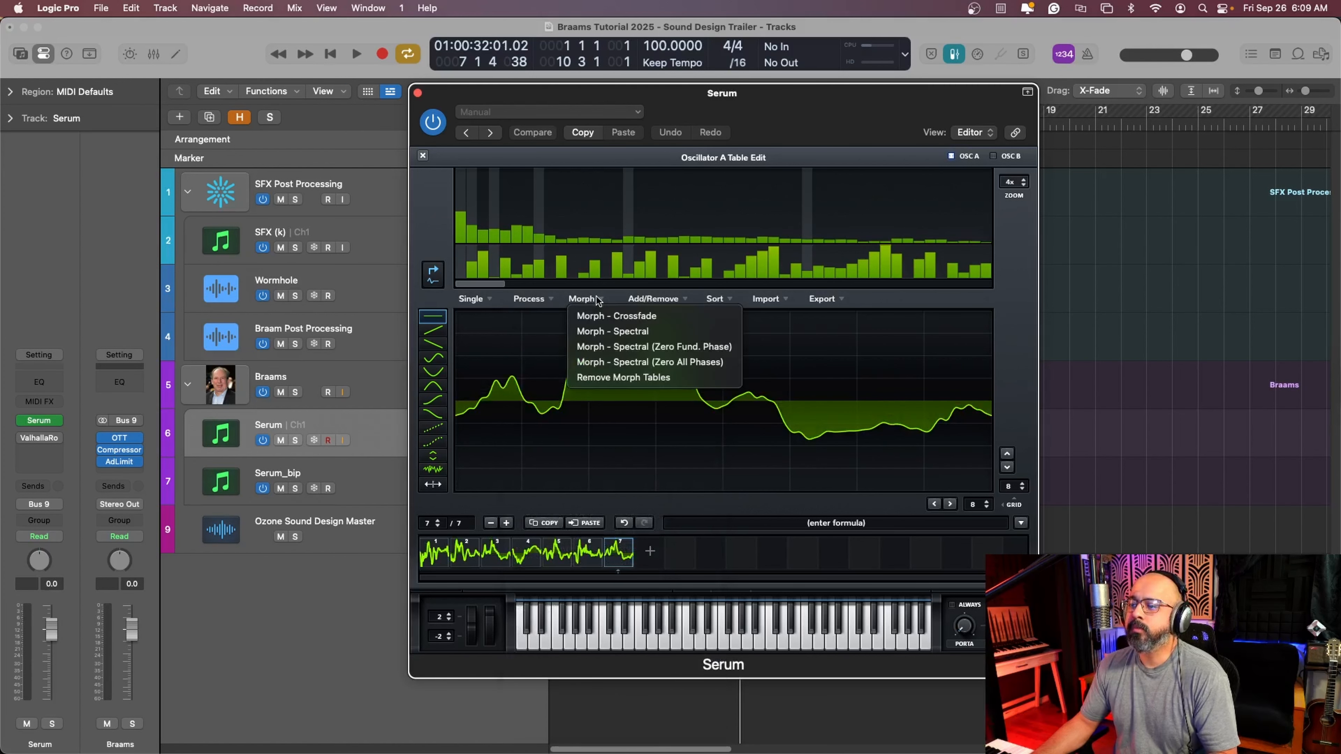
click(639, 351)
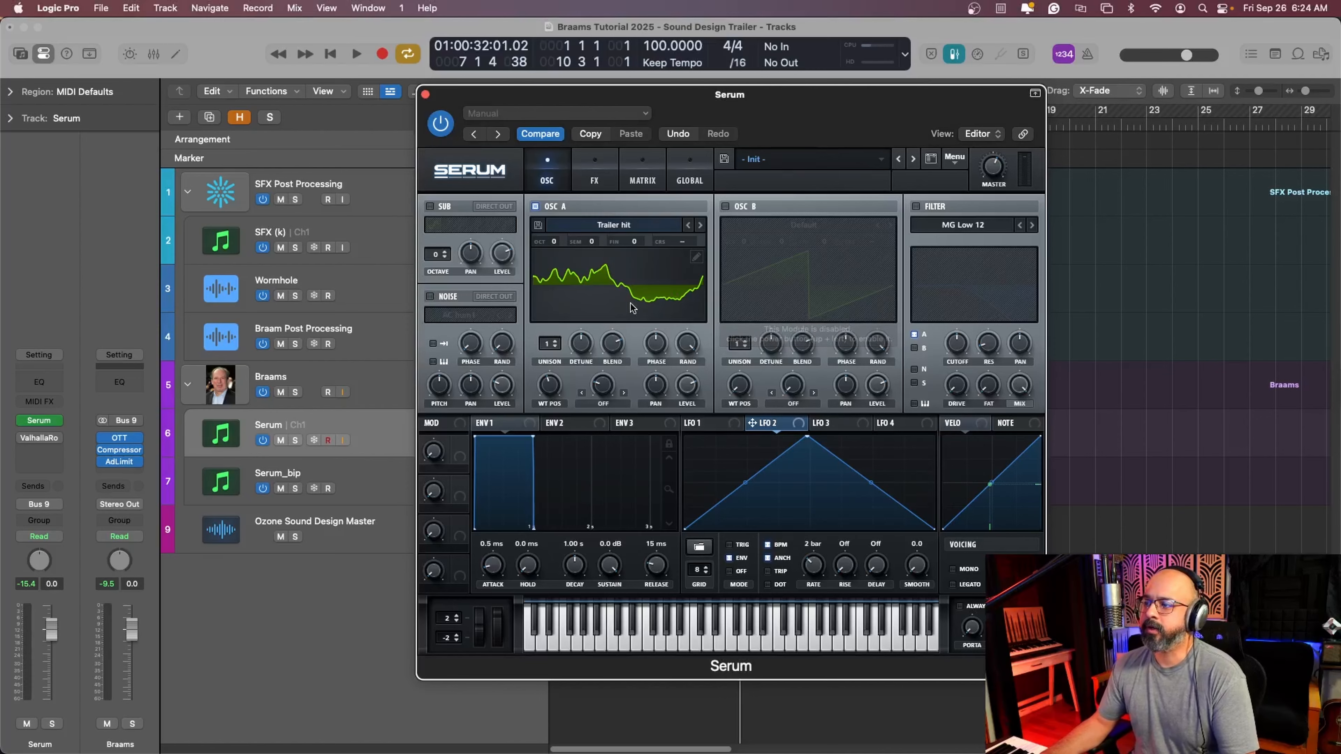
click(613, 288)
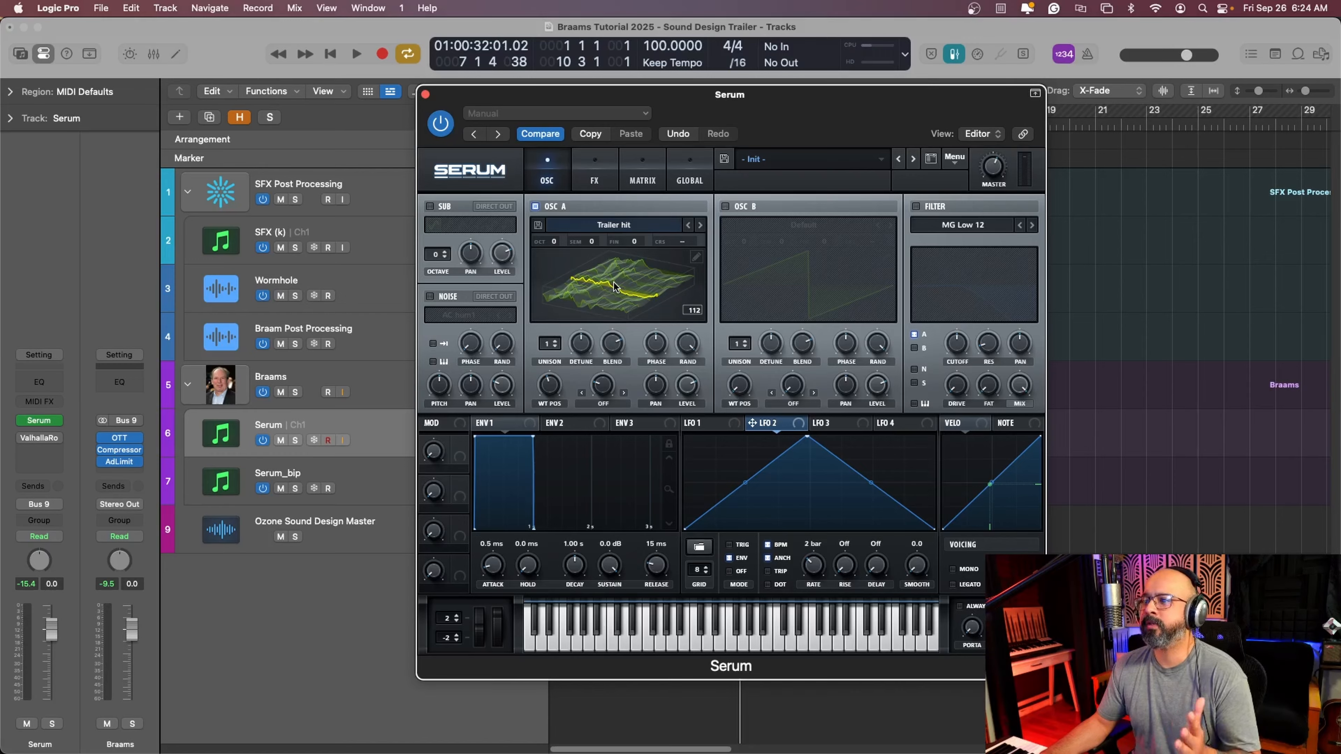
click(614, 288)
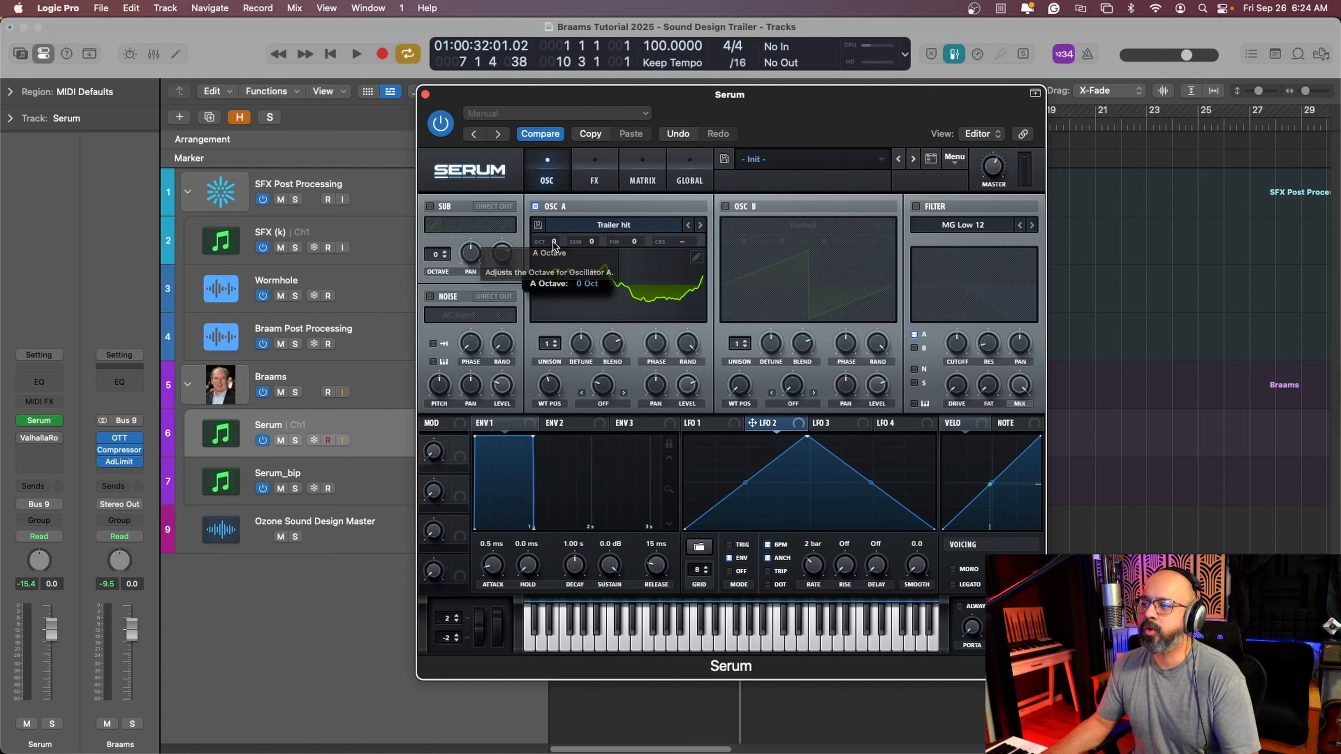
- Set oscillator A's octave to -2 and assign LFO 1, with its rise bowed upward, to the wavetable position
drag(553, 242, 553, 259)
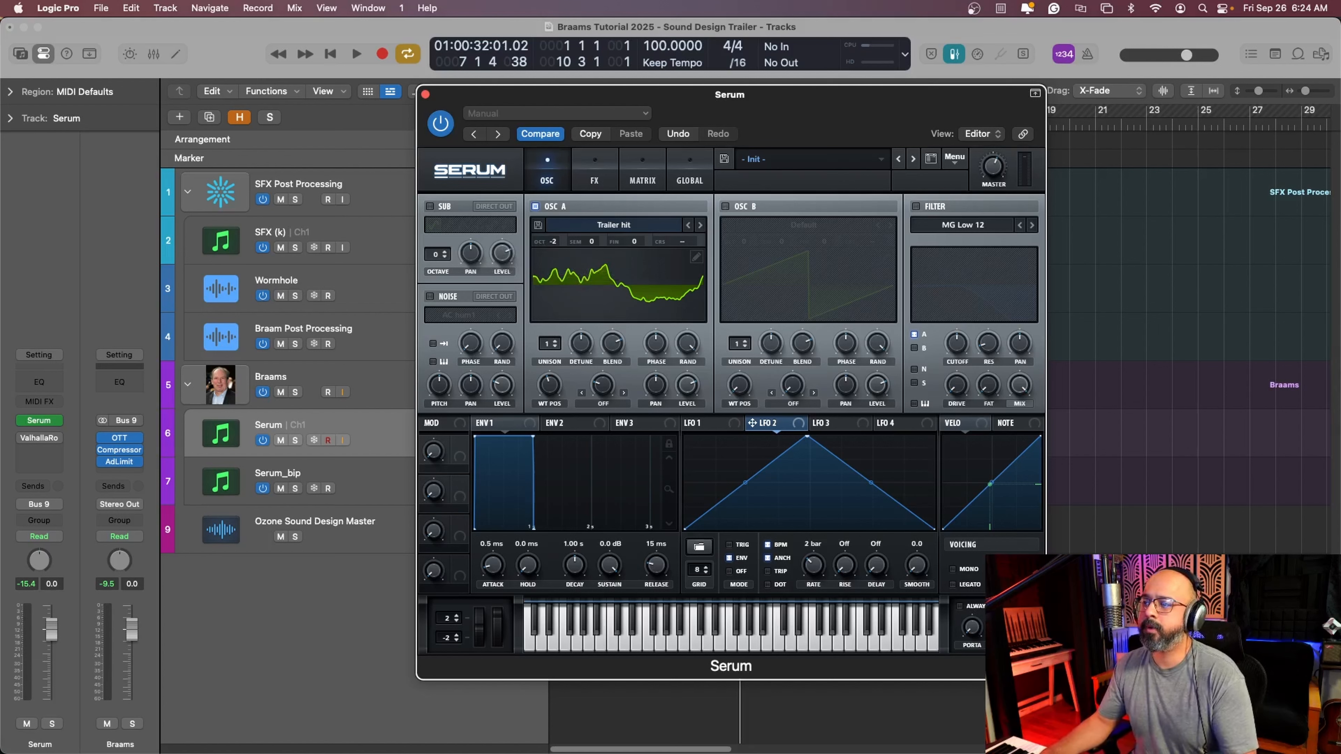
click(718, 422)
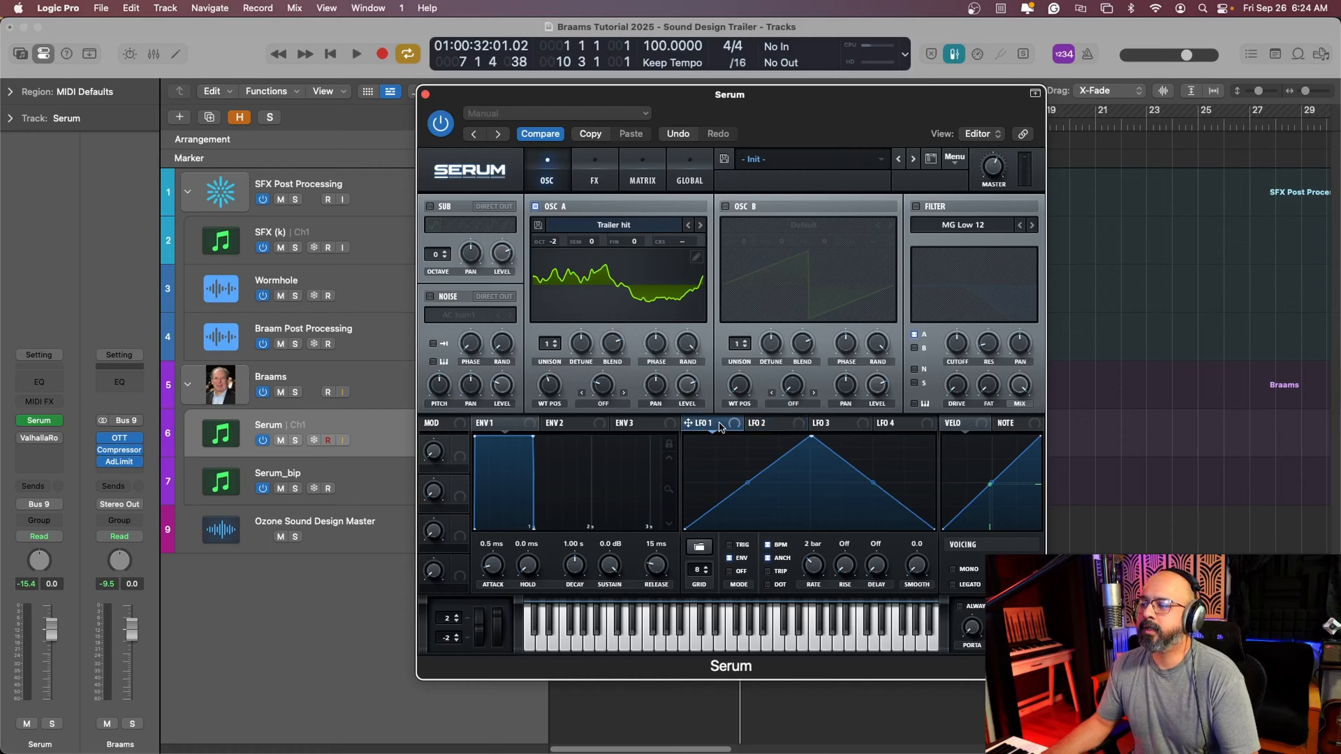
drag(751, 480, 550, 384)
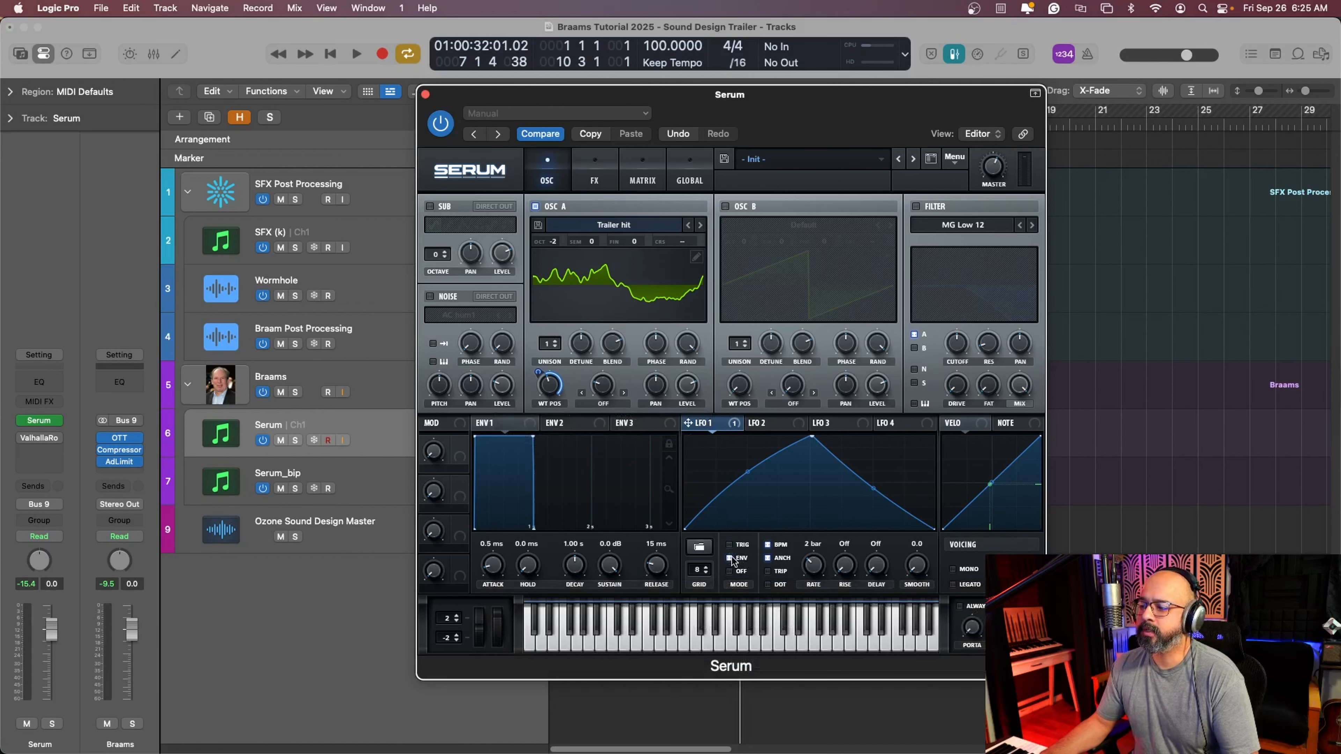
mouse_move(813, 564)
mouse_down()
mouse_move(821, 546)
mouse_move(813, 566)
mouse_up()
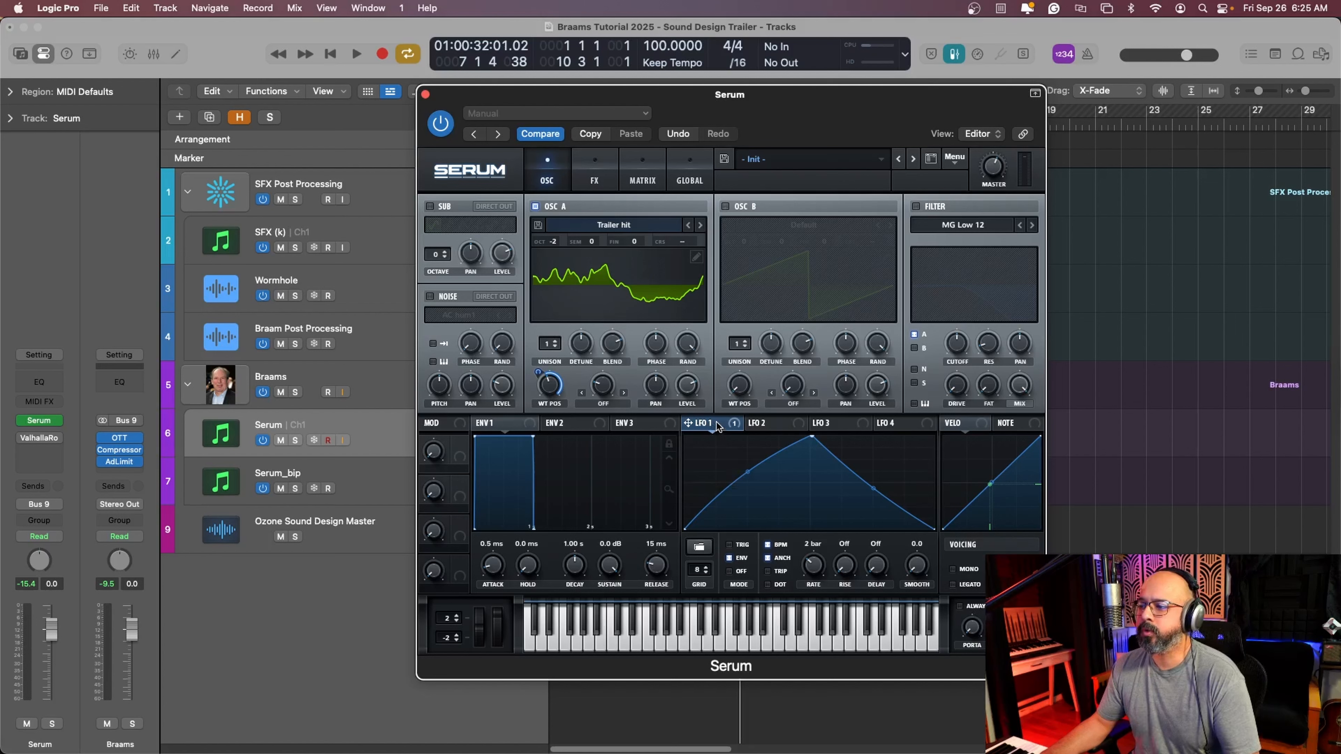
- Shape LFO 2 into a straight ramp rising across the full cycle
drag(716, 422, 776, 425)
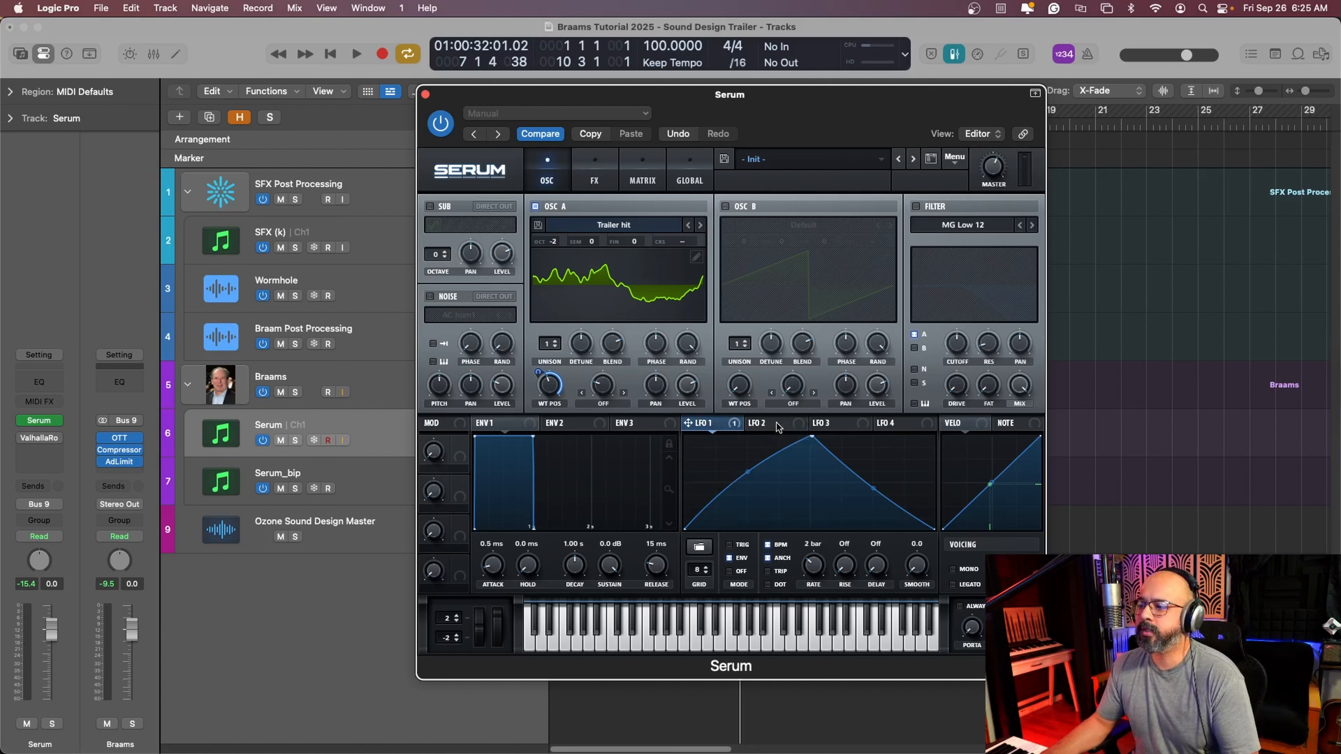
click(776, 423)
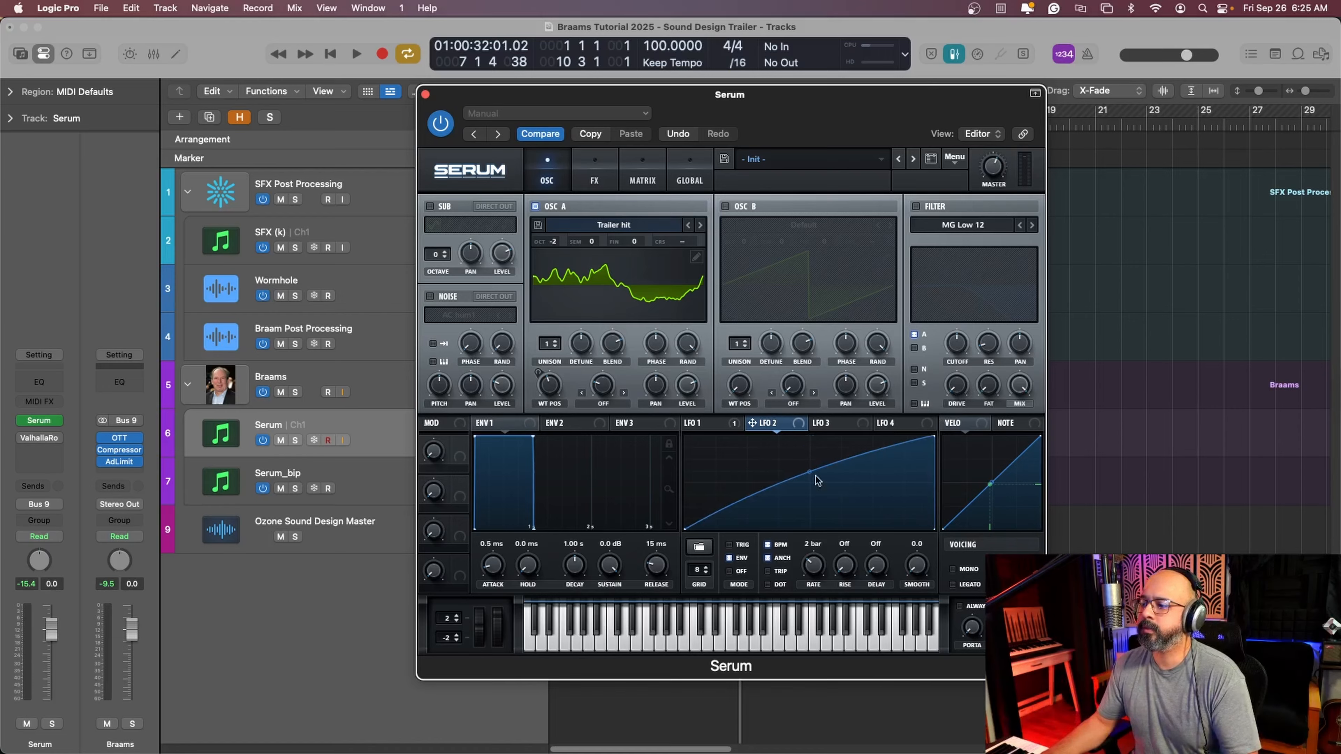
drag(815, 475, 791, 484)
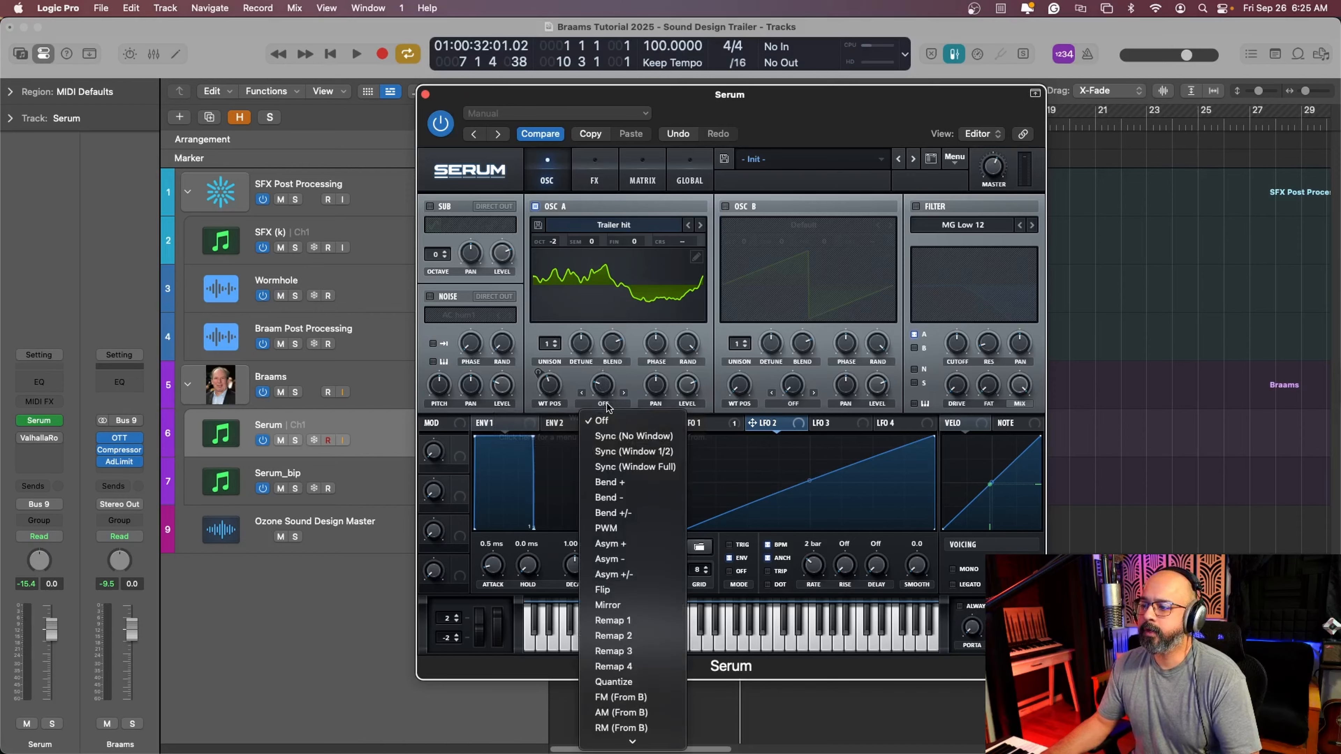
- Set oscillator A's warp mode to Bend +/- and assign LFO 2 to the warp amount
click(606, 404)
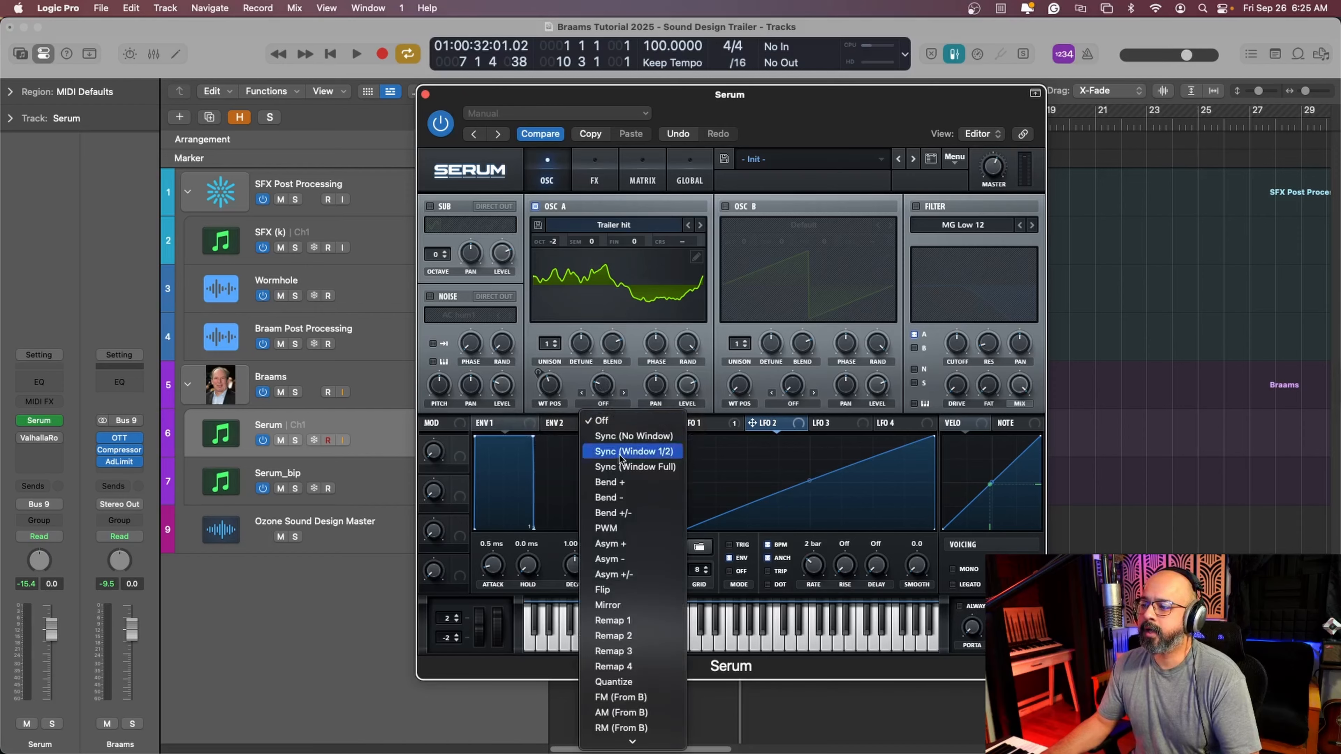
click(631, 513)
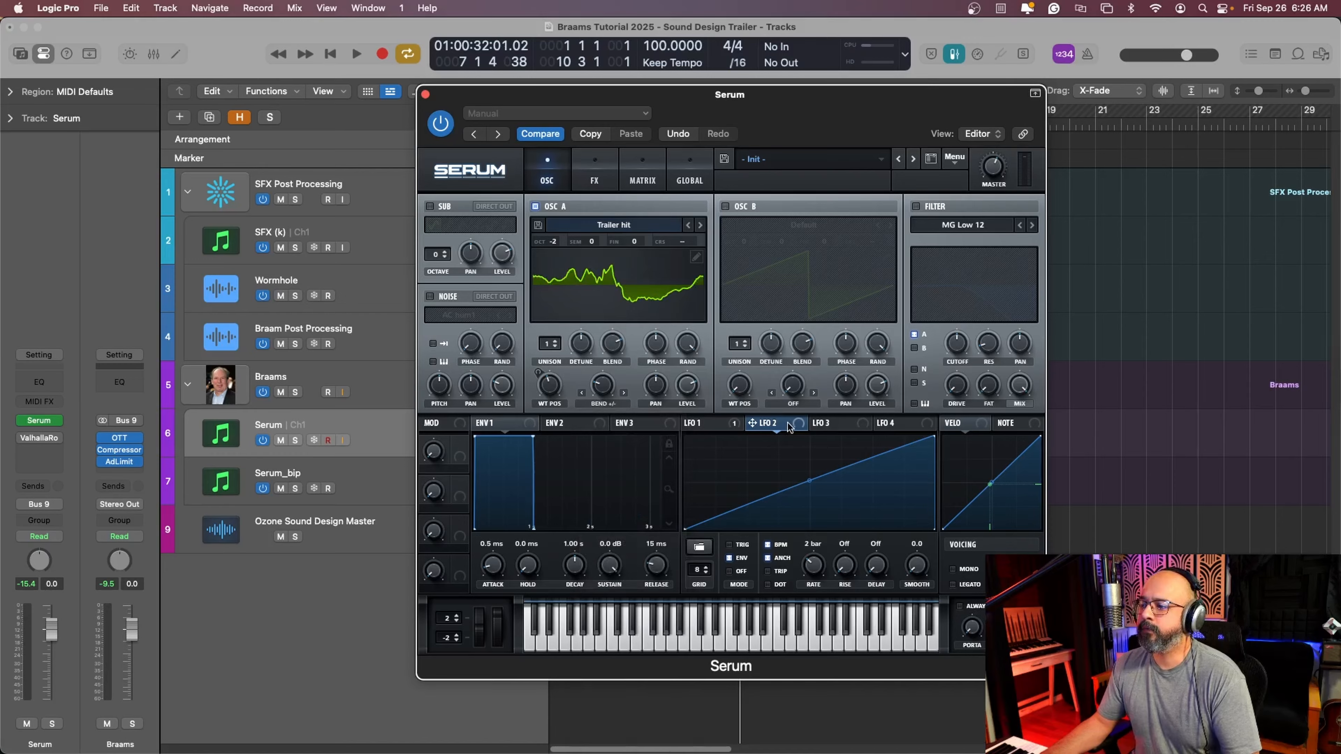
drag(752, 422, 602, 385)
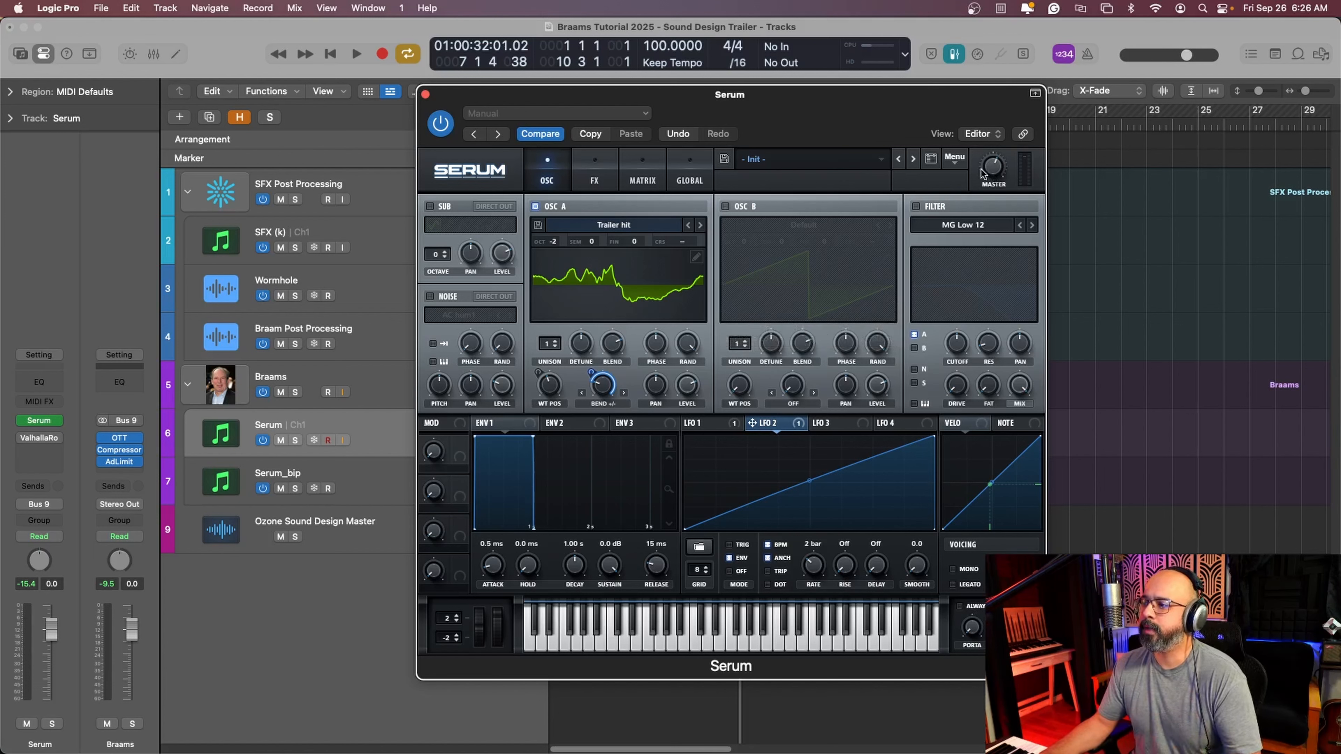
mouse_move(986, 168)
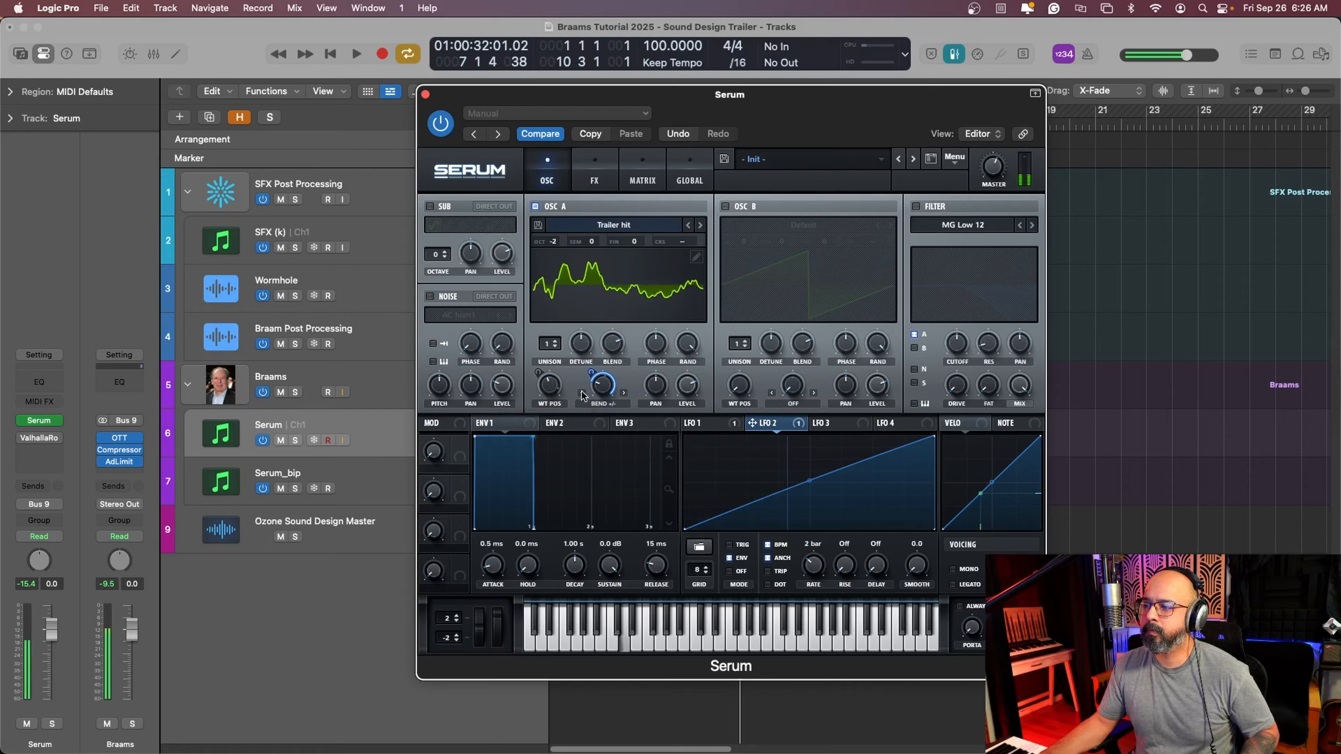
click(708, 423)
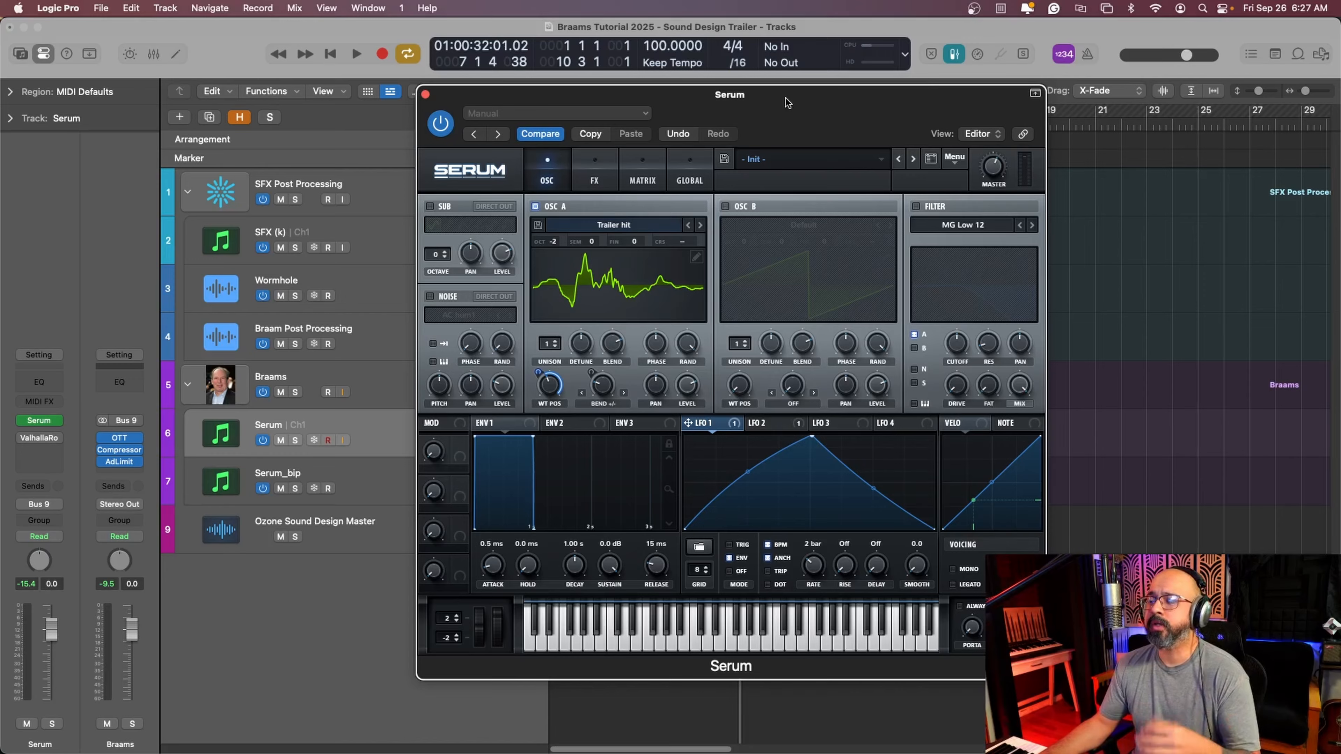
- Enable Tube distortion in the effects rack and shape its filter curve towards a band-pass response
click(595, 169)
click(434, 208)
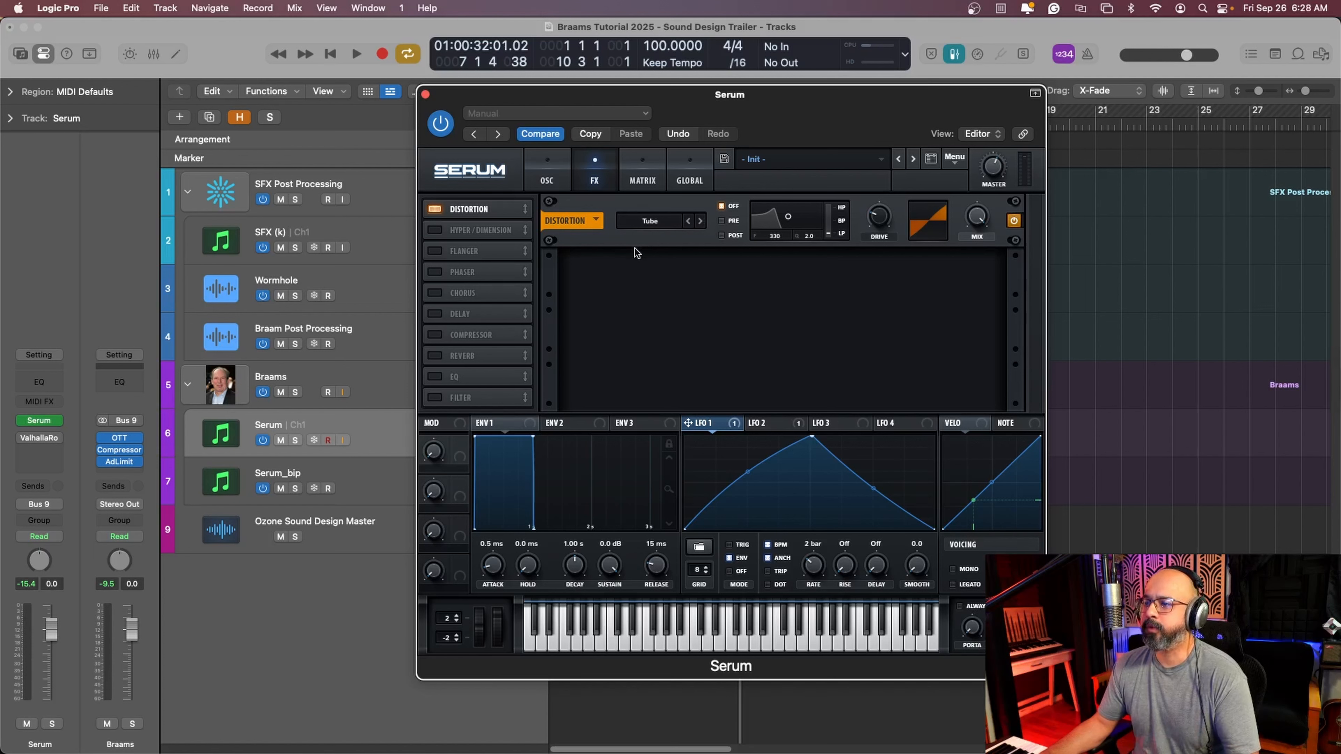
drag(788, 217, 800, 218)
drag(989, 176, 991, 170)
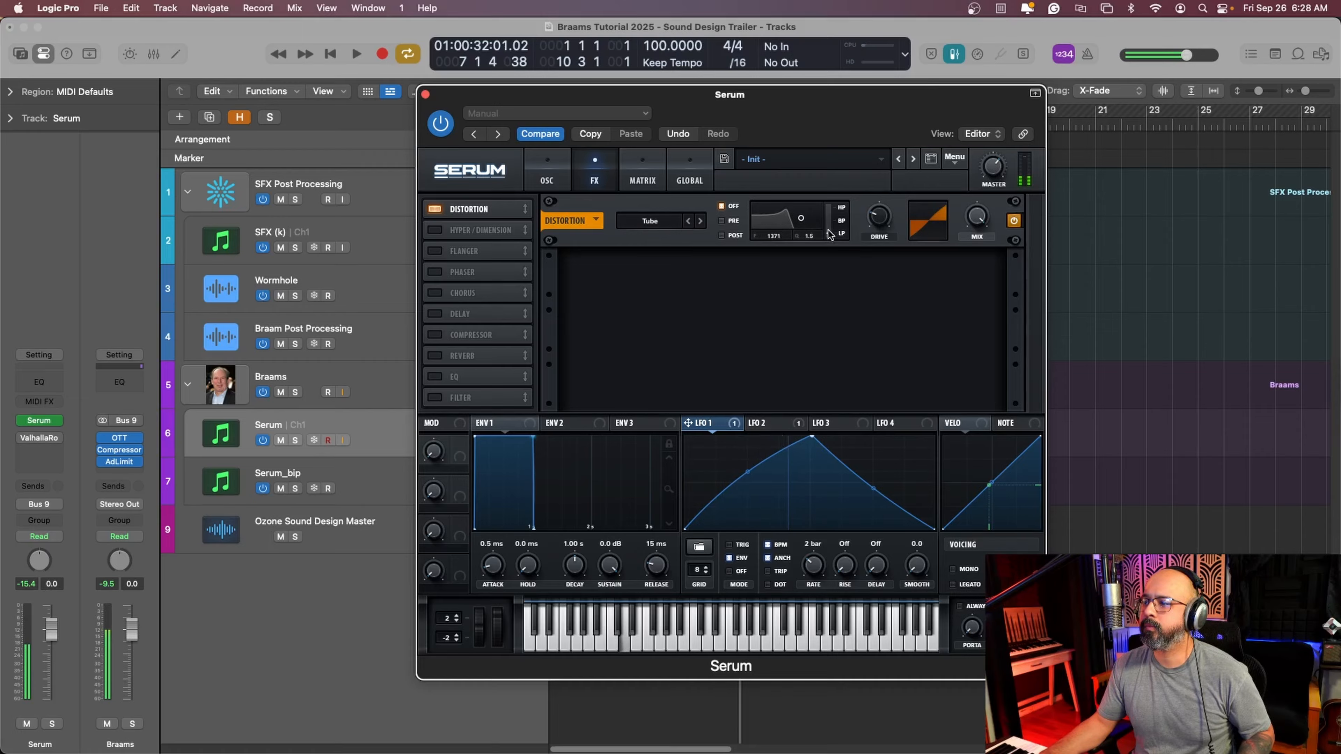
drag(827, 229, 797, 225)
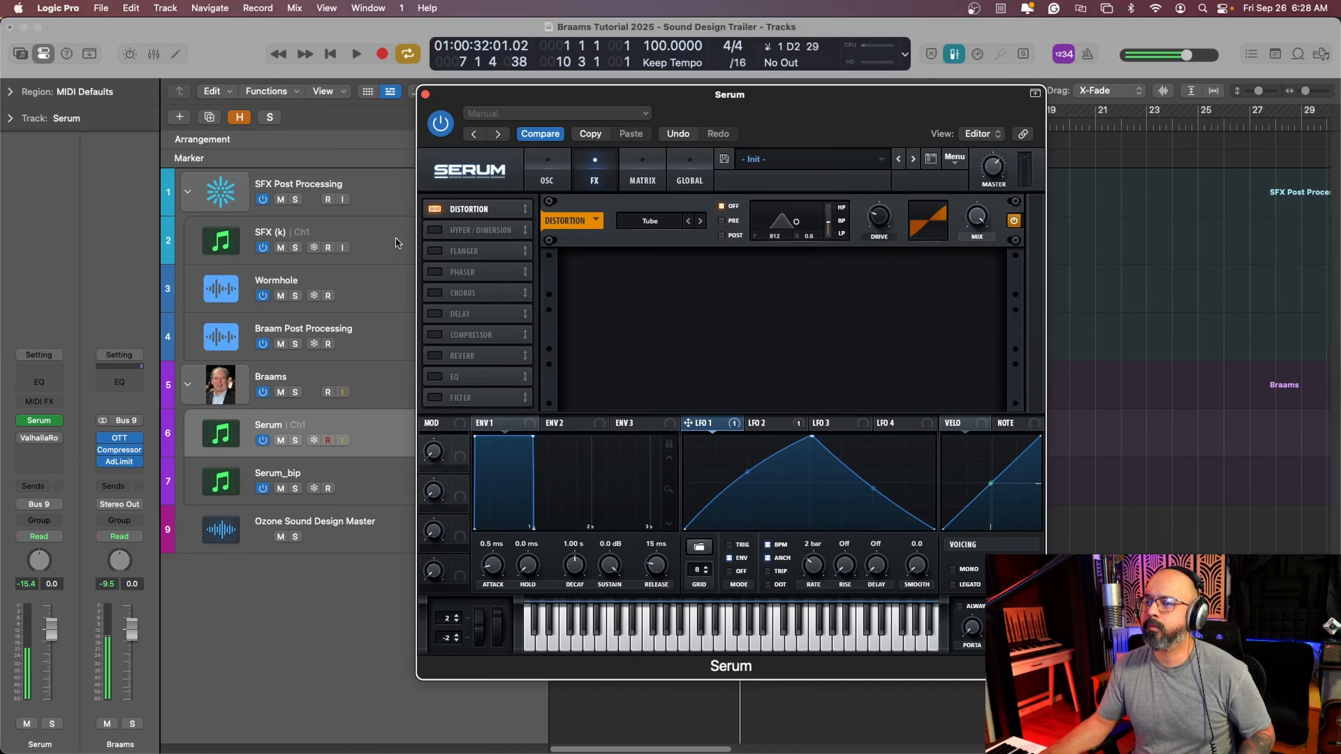
- Enable Hyper/Dimension, lower the Hyper mix and raise the Dimension mix, and fine-tune the distortion filter
click(437, 230)
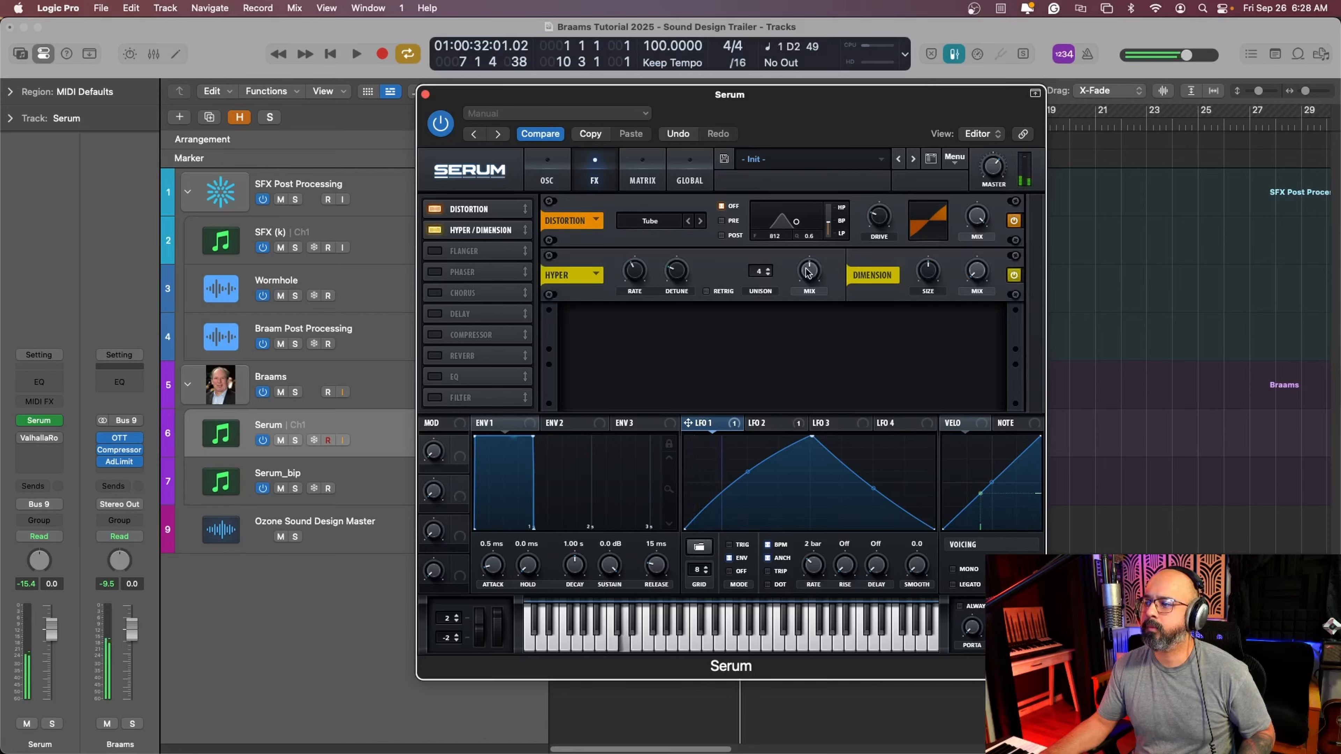
drag(808, 271, 835, 362)
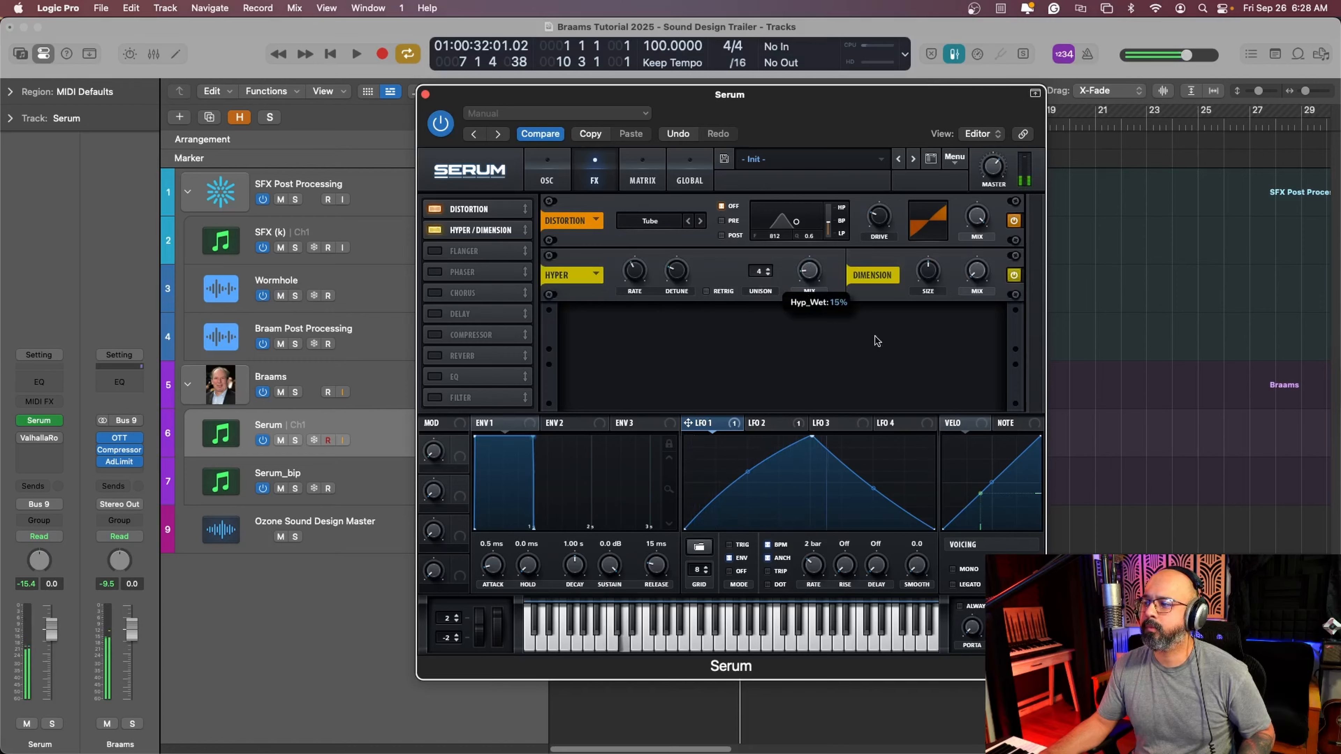
drag(976, 270, 968, 206)
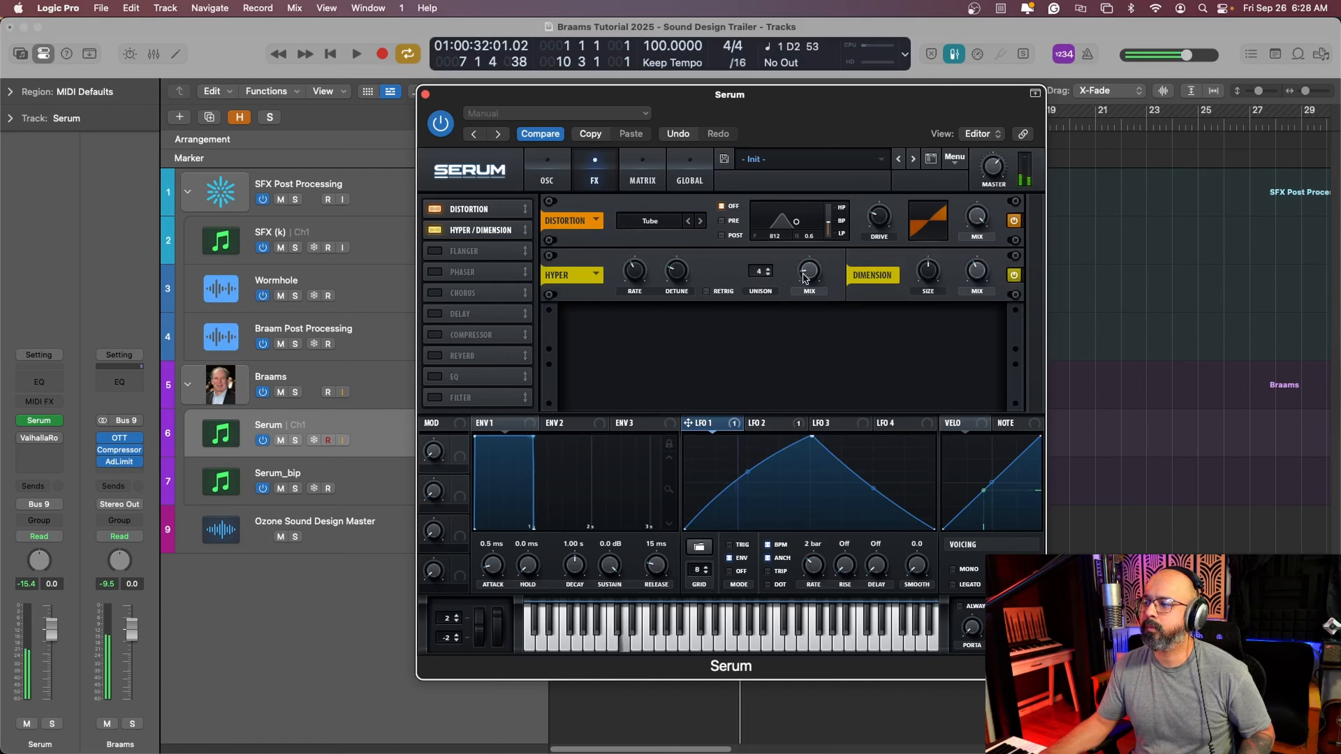
drag(802, 274, 808, 285)
mouse_move(796, 222)
mouse_down()
mouse_move(808, 224)
mouse_move(788, 228)
mouse_move(799, 224)
mouse_up()
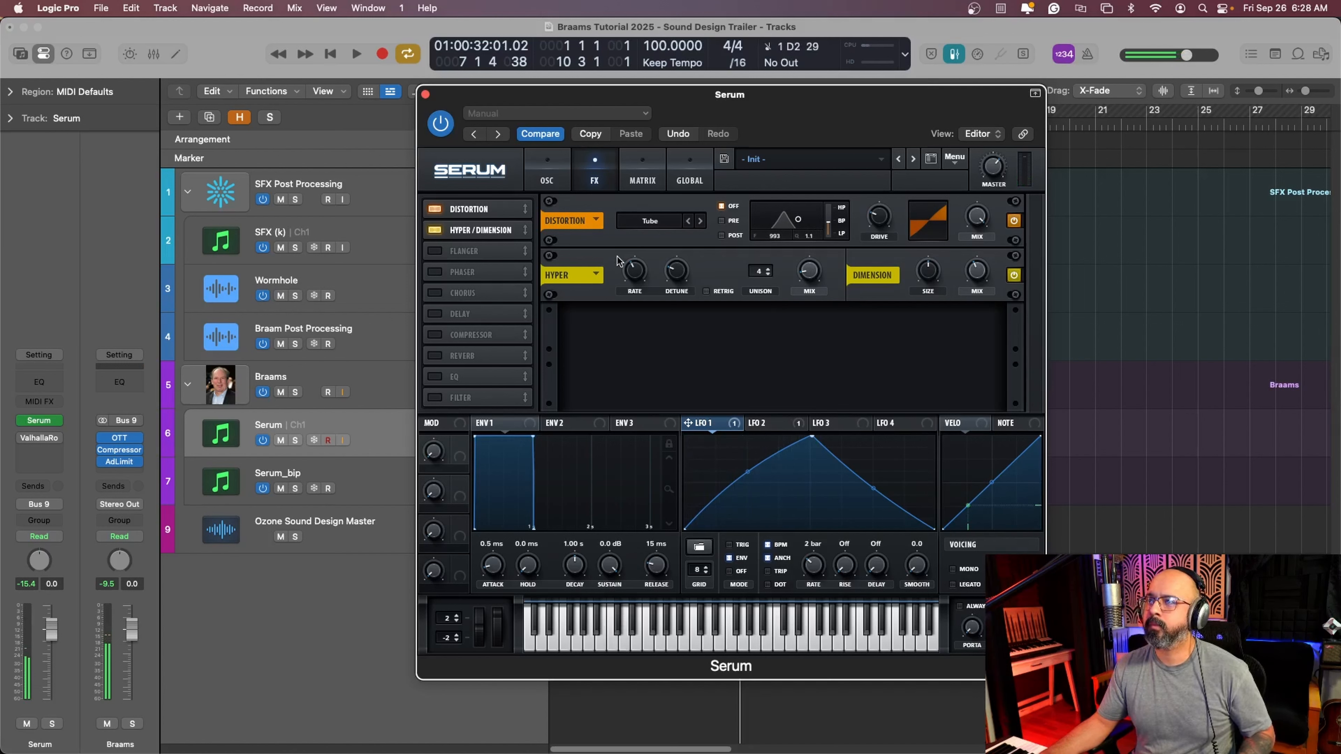
- Enable the delay, widen its filter around about 542 Hz with a Q of 0.8, and adjust its mix
click(447, 315)
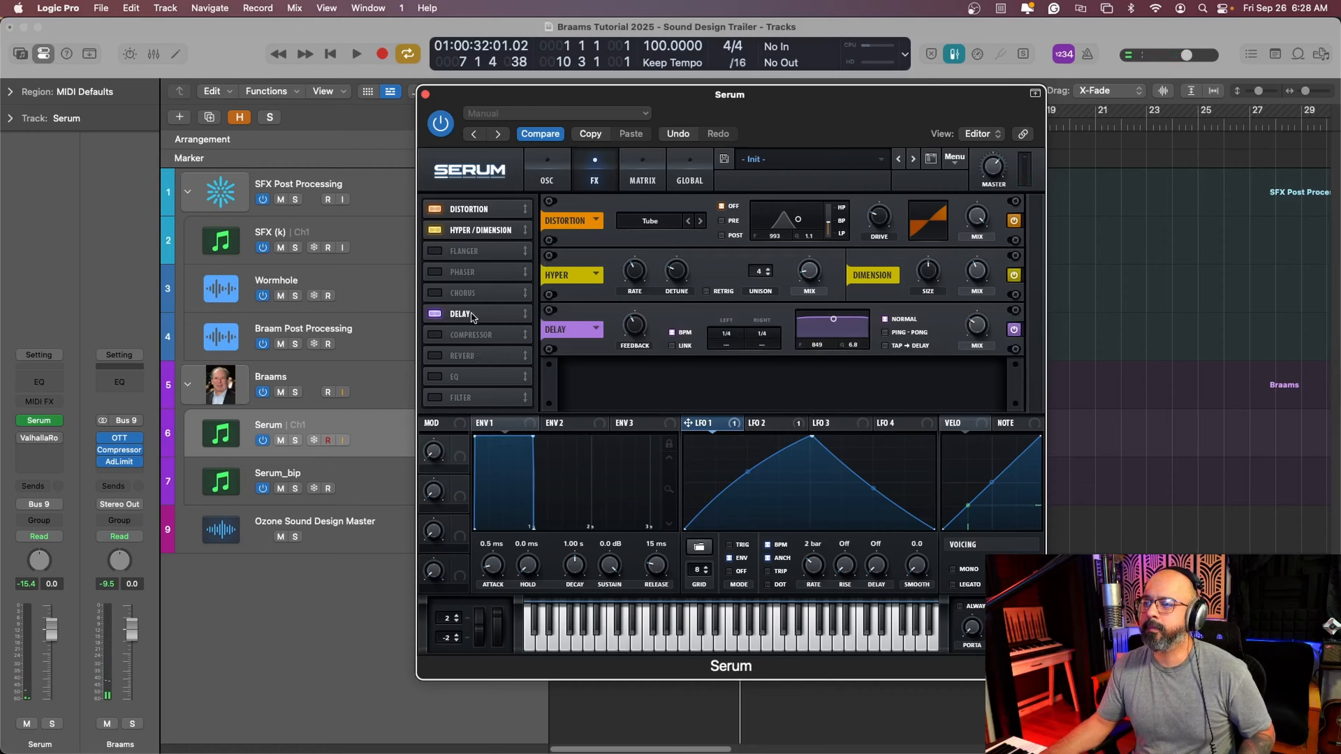
drag(833, 347, 829, 351)
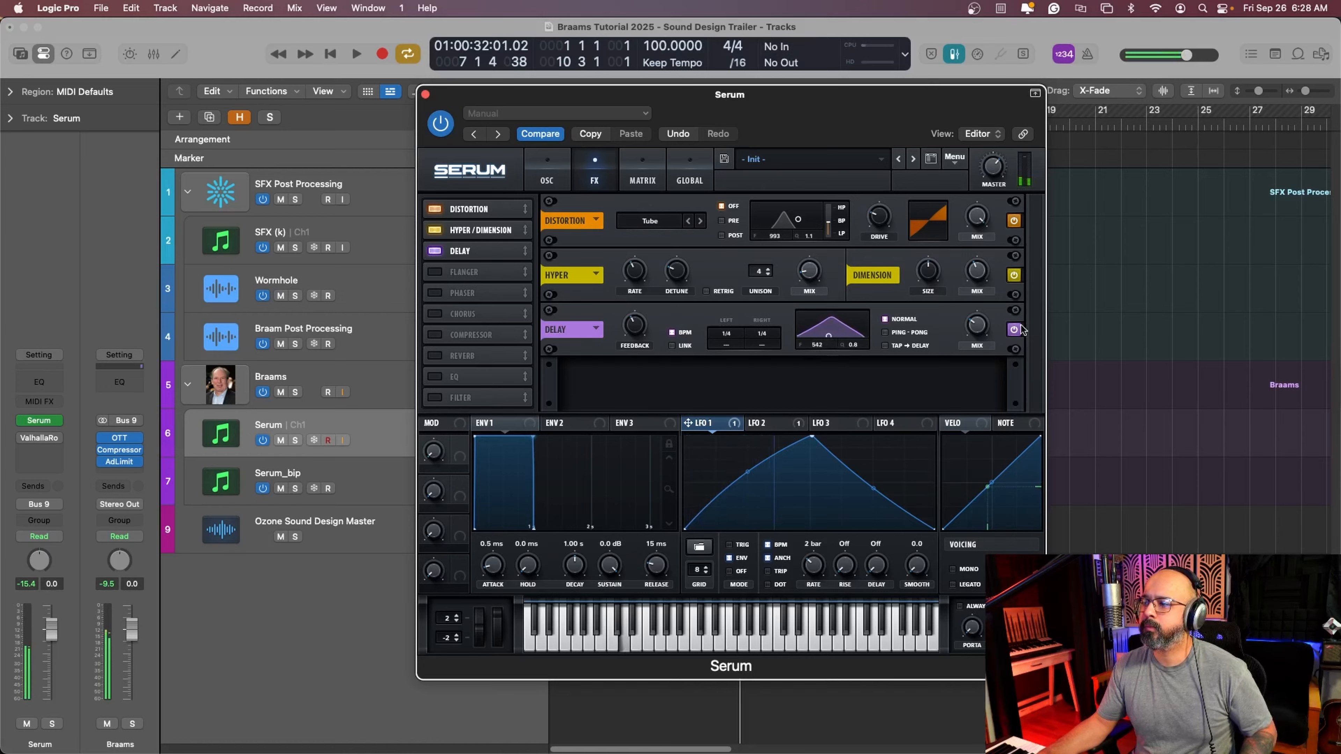
mouse_move(974, 328)
drag(974, 329, 977, 334)
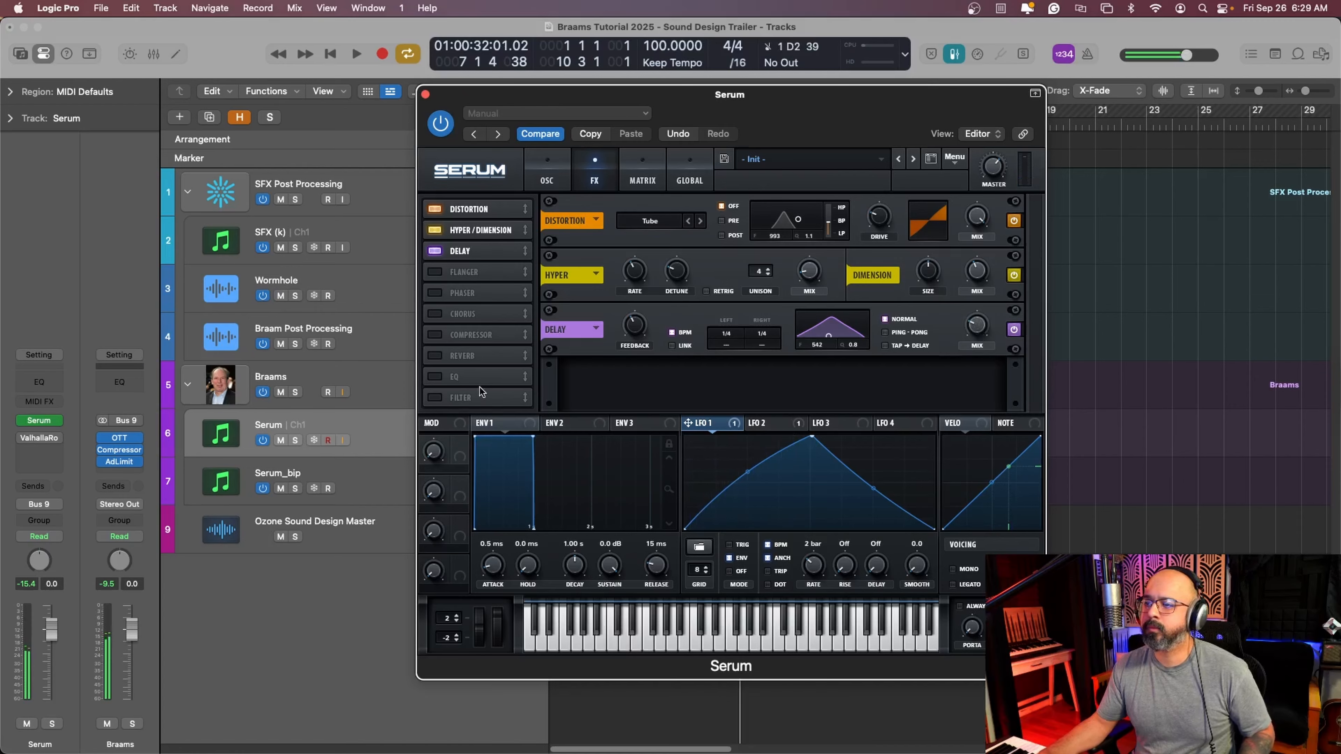
- Enable the Hall reverb, adjust its mix, and enable the compressor after it in the effects chain
click(452, 357)
mouse_move(974, 390)
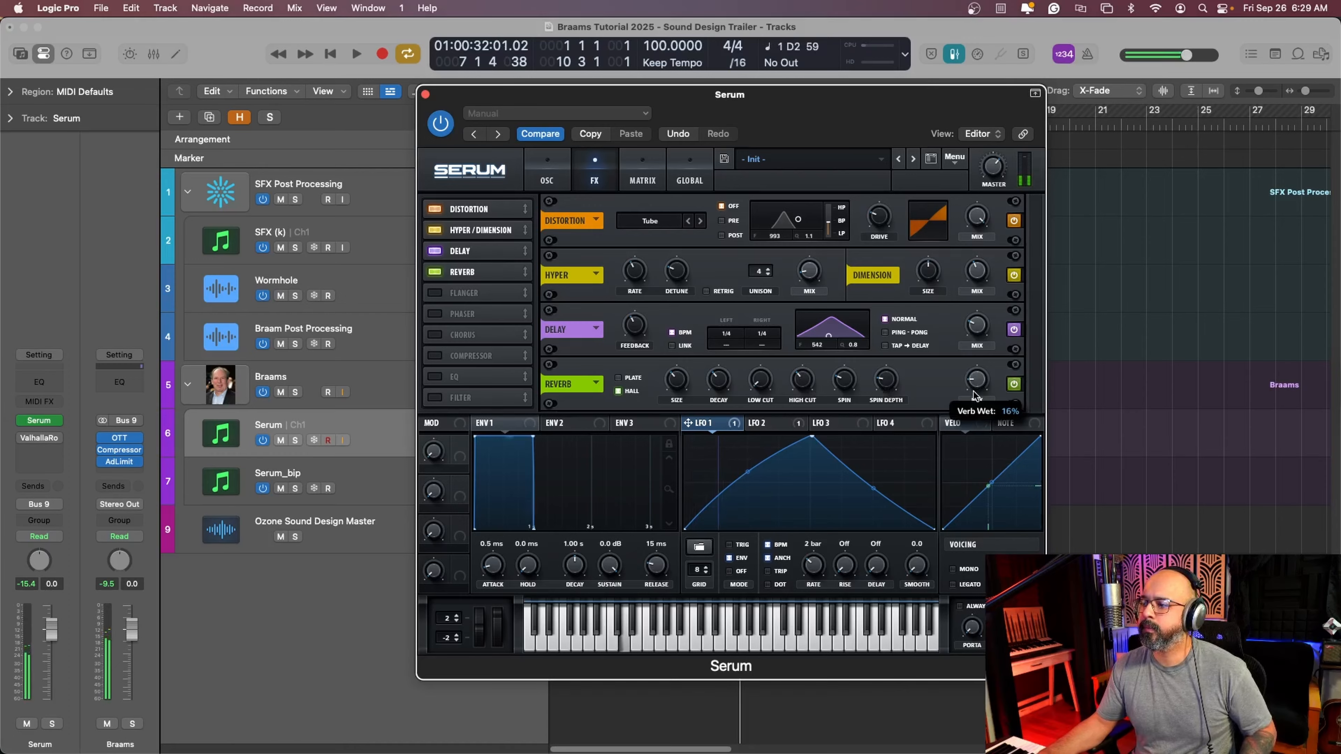
drag(973, 391, 976, 365)
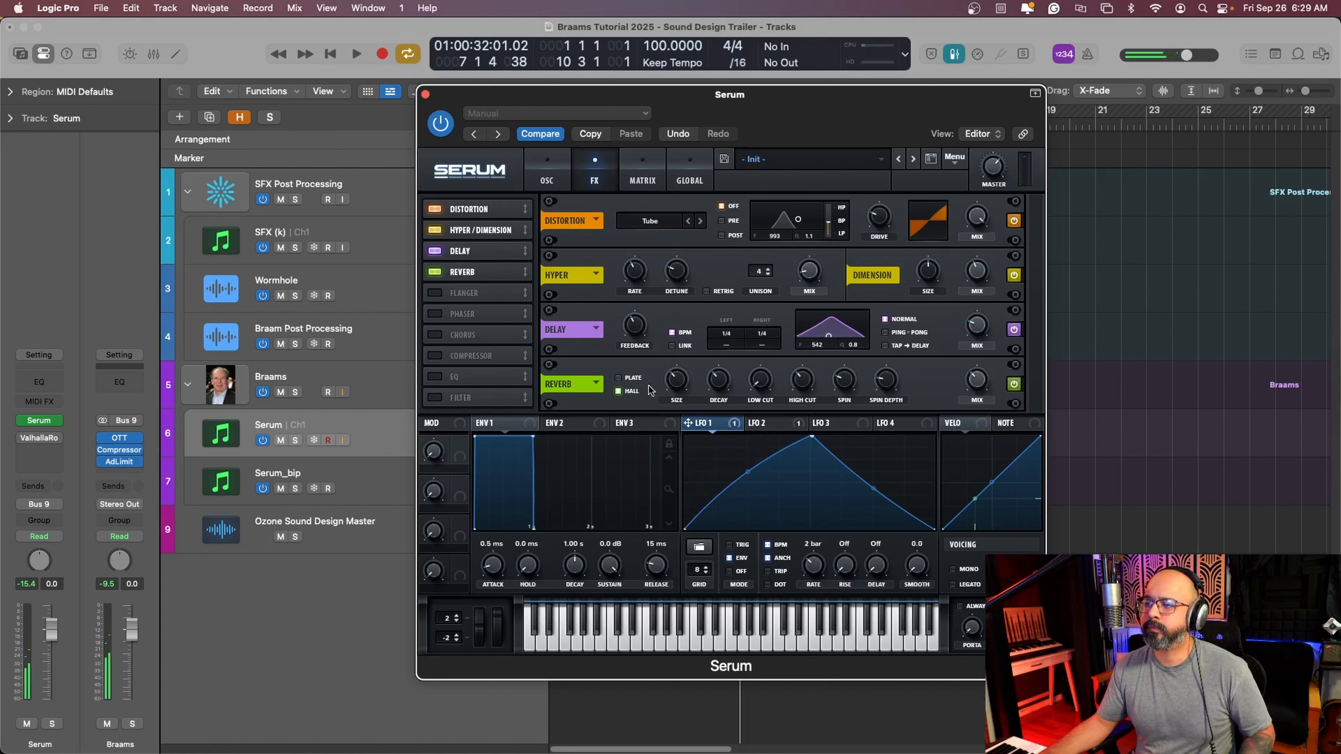
click(470, 355)
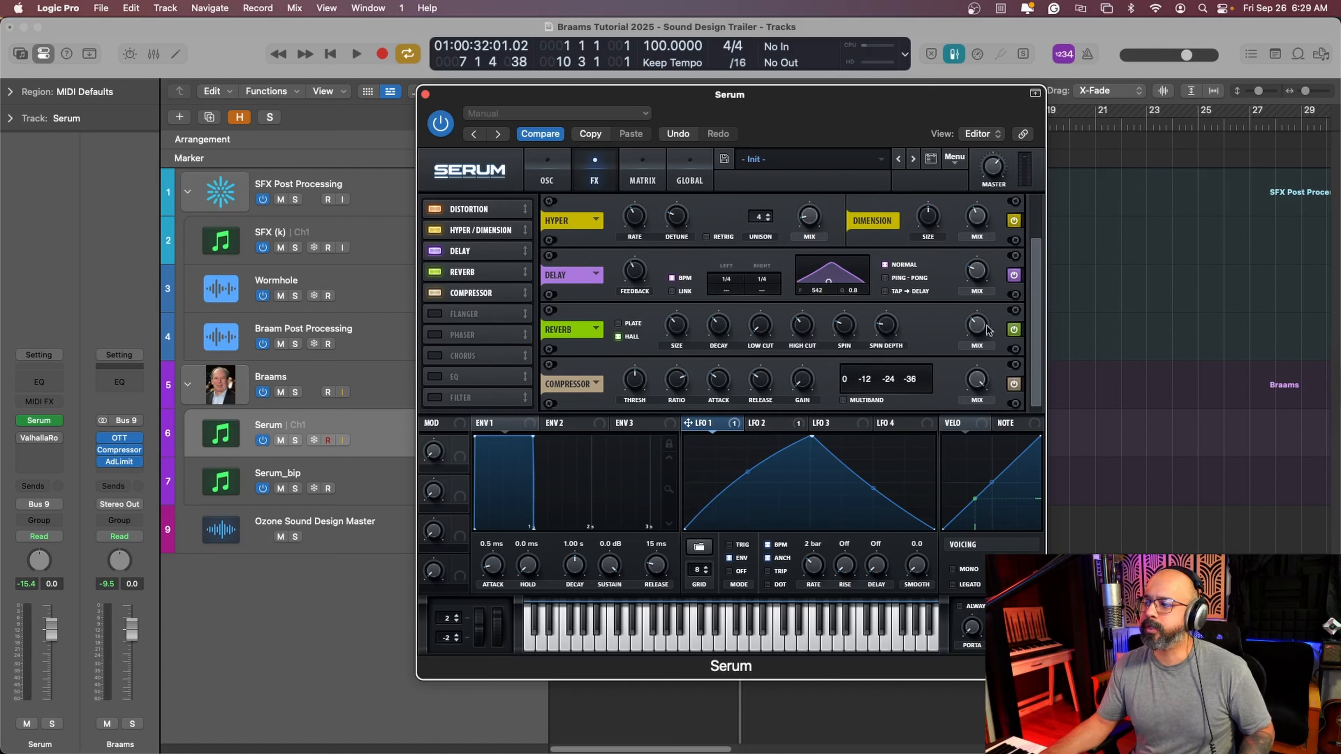
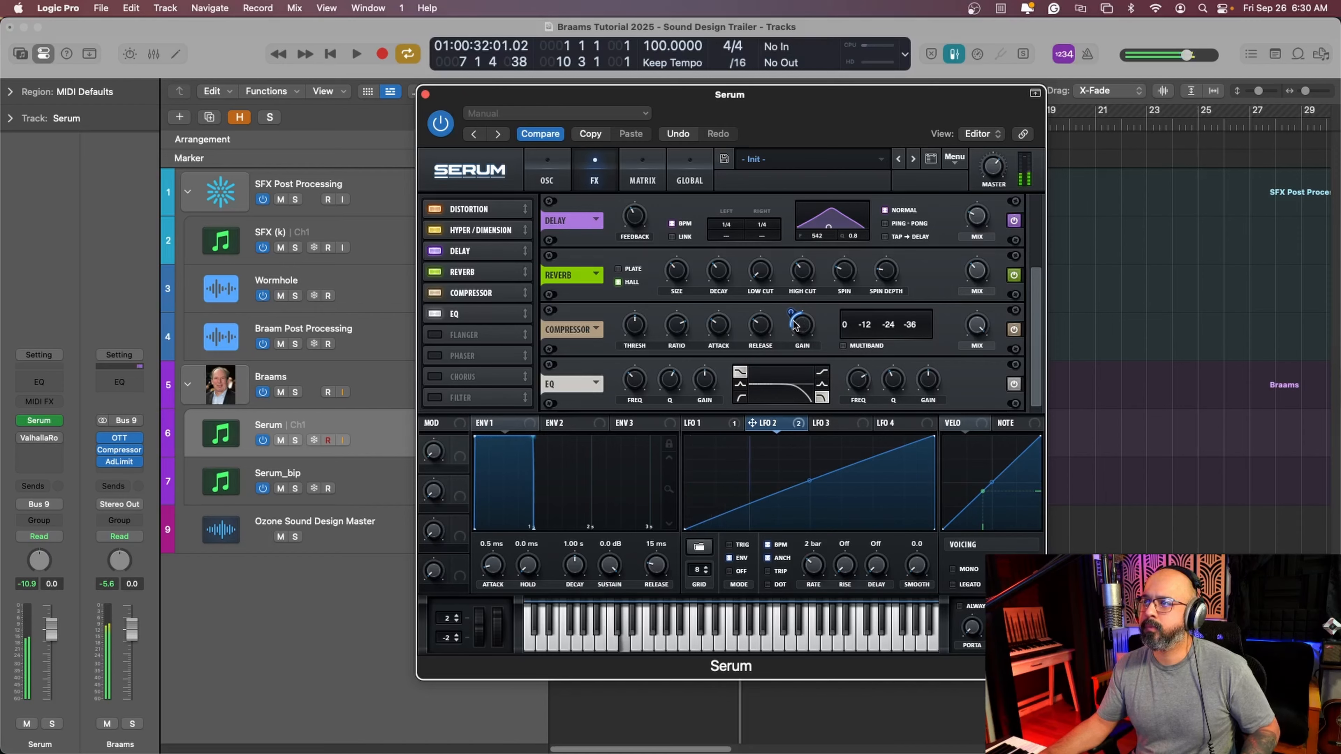
- Enable the MG Low 6 filter after the EQ and assign LFO 2 to its cutoff
click(438, 397)
drag(467, 403, 473, 326)
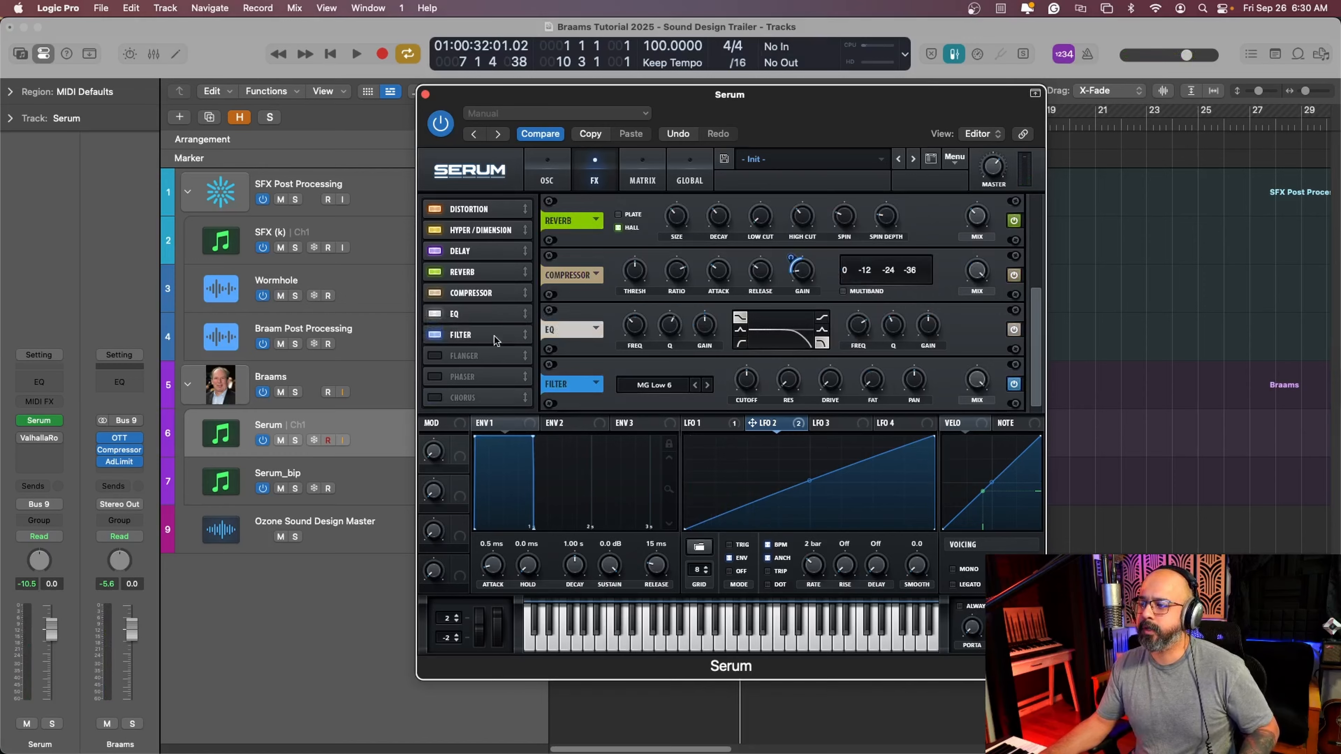
click(708, 425)
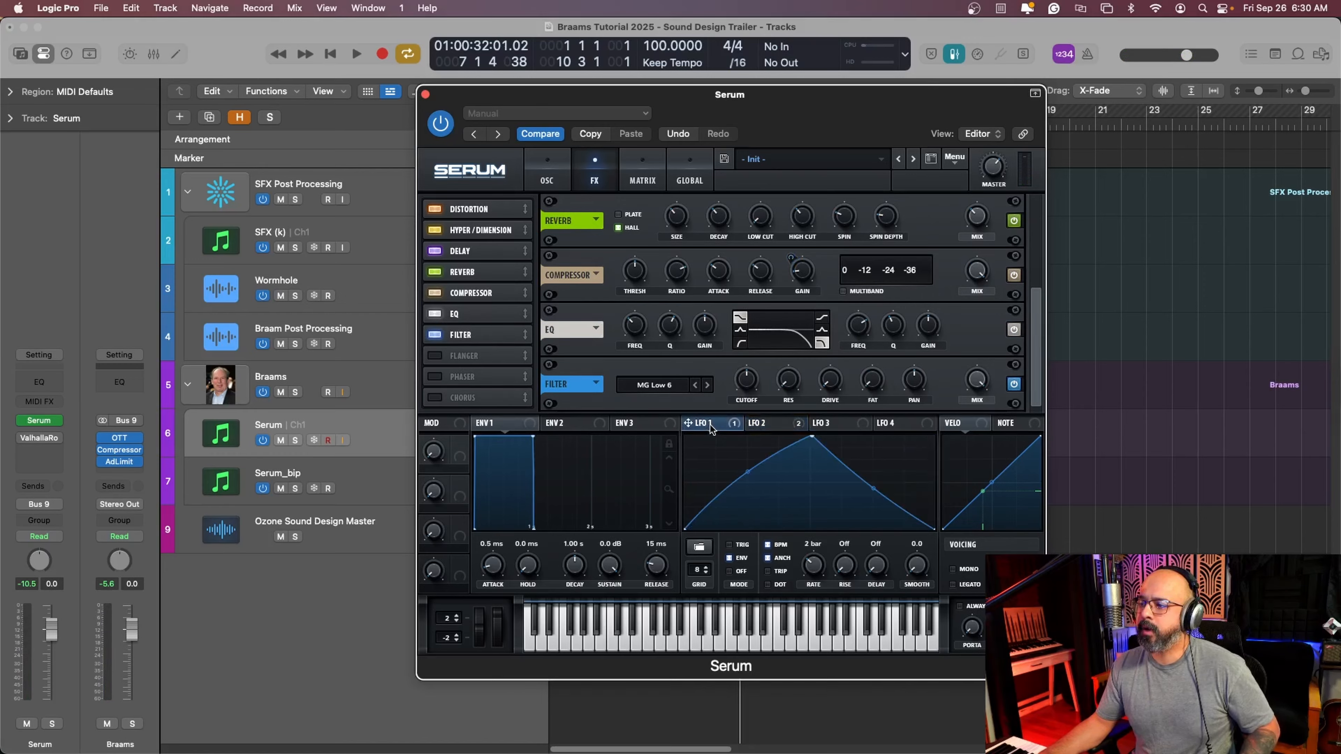
click(773, 426)
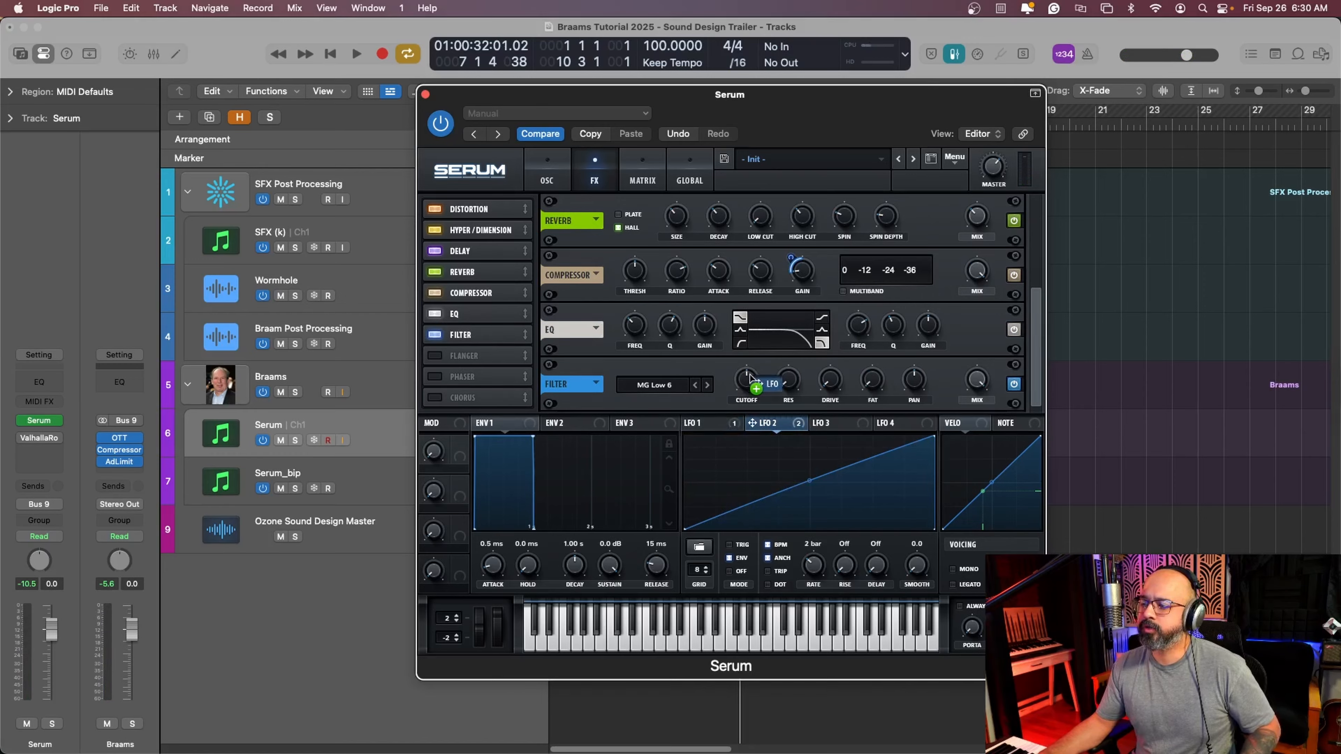
drag(749, 374, 749, 374)
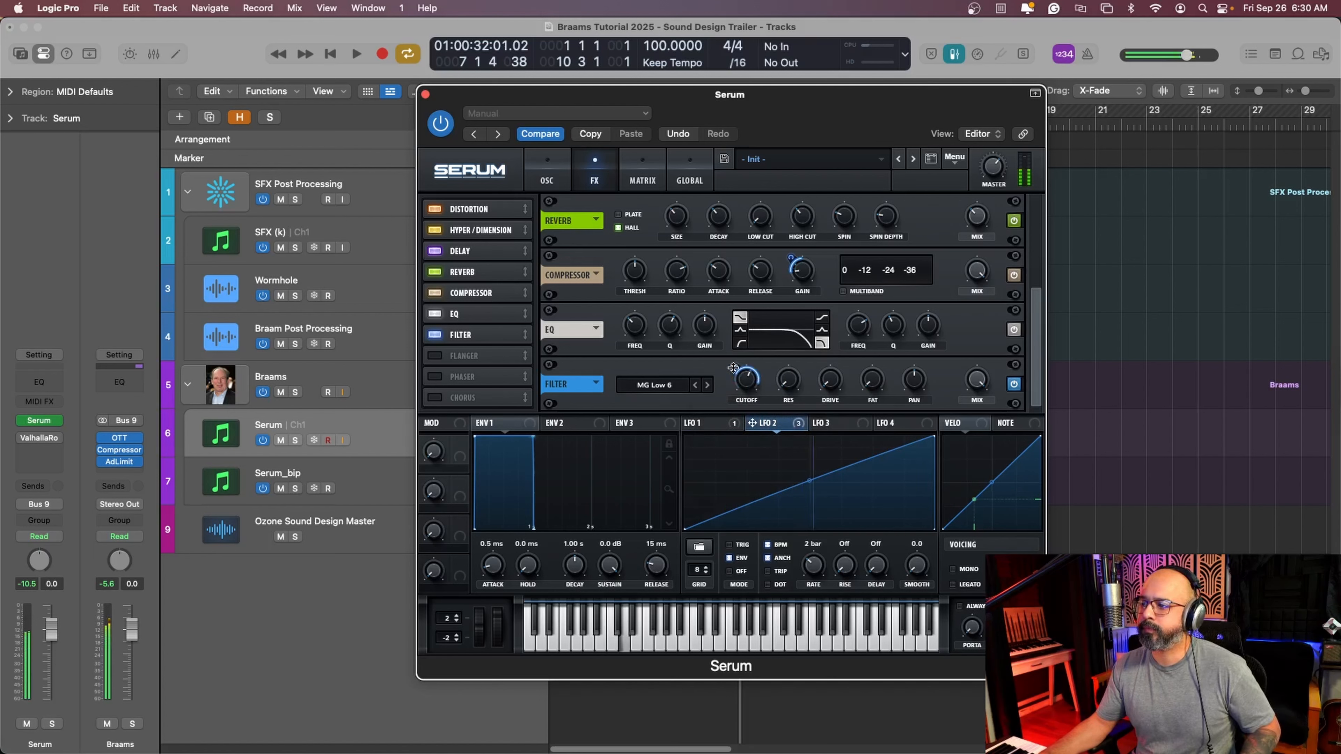
mouse_move(736, 366)
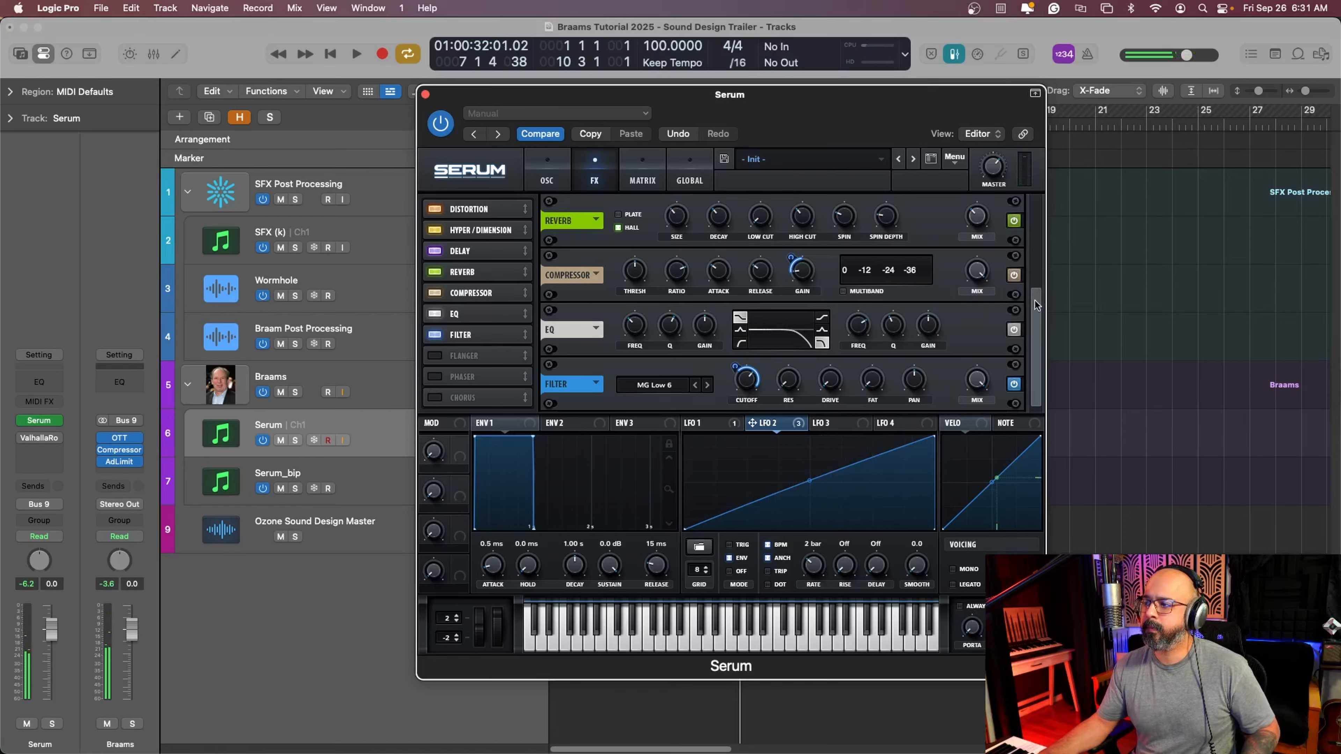
- Adjust the distortion drive to about 37%
drag(1034, 300, 1029, 172)
mouse_move(886, 209)
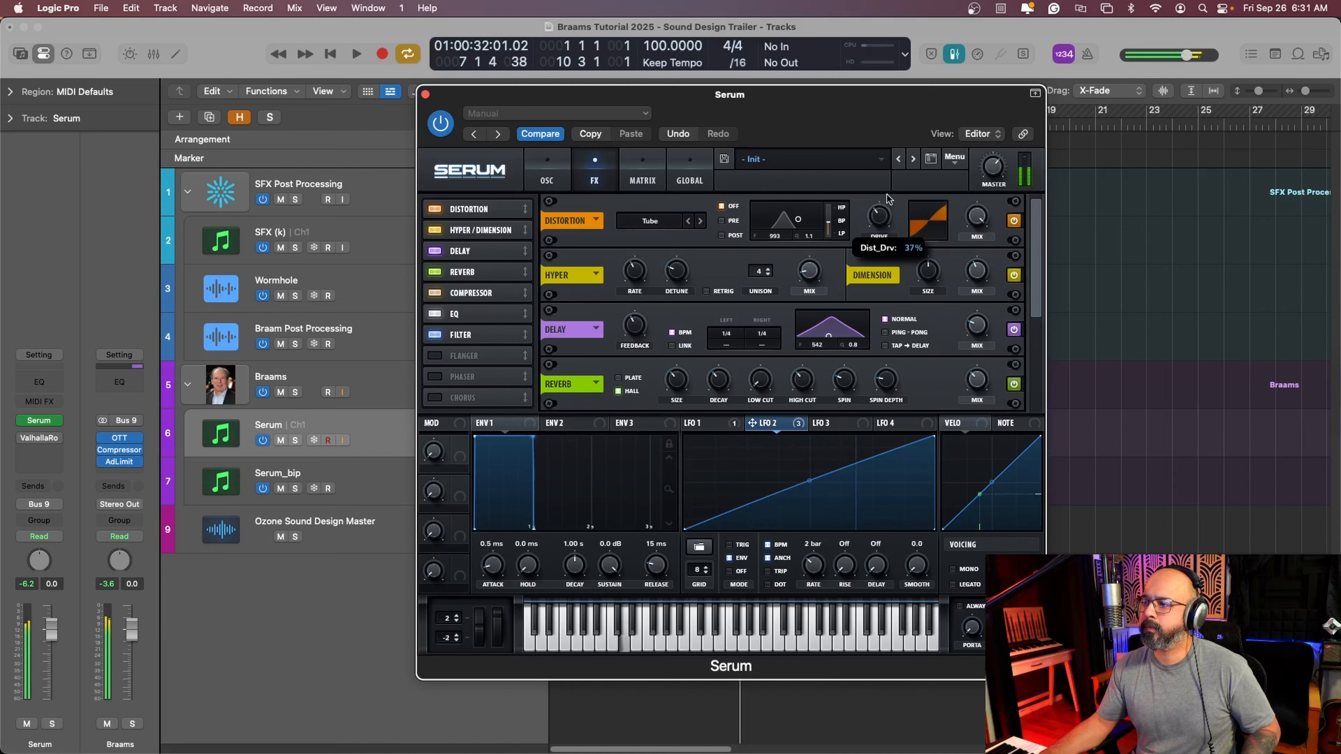
drag(883, 222, 889, 187)
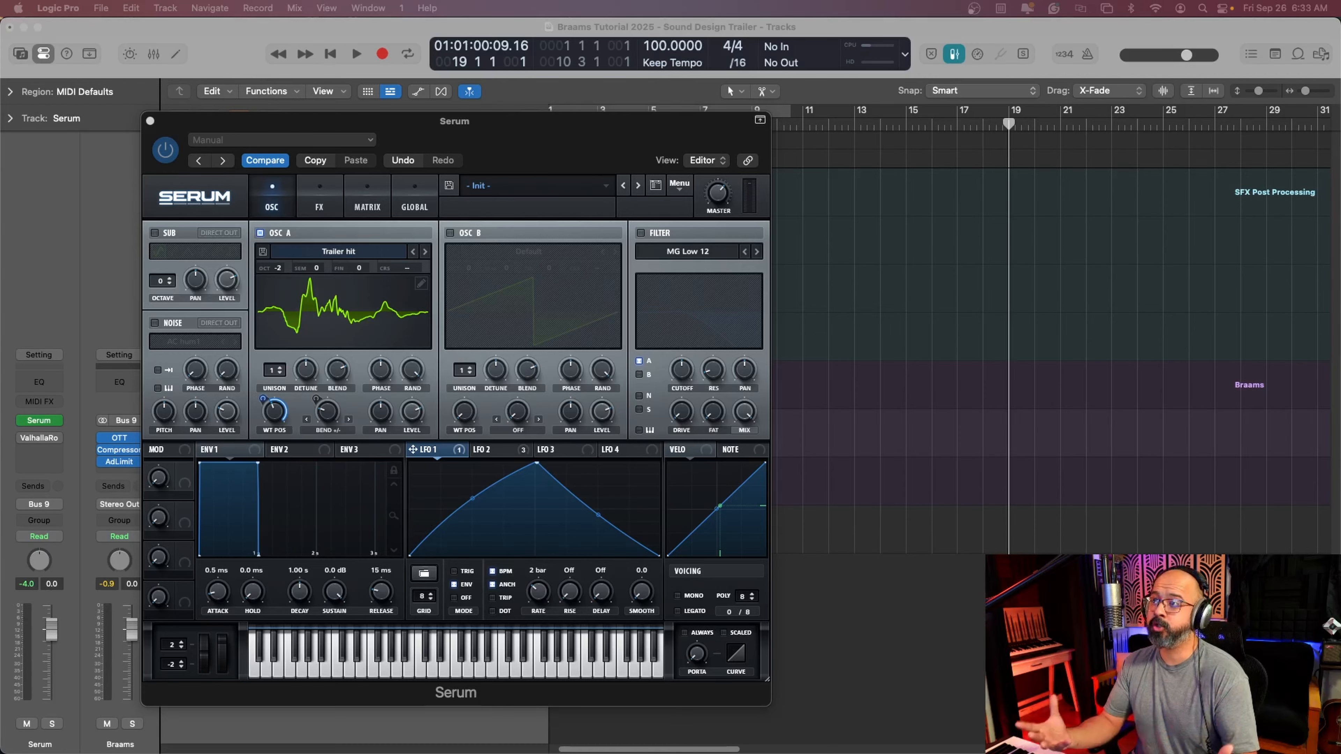
- Start recording the Serum track and vary oscillator A's warp amount and wavetable position modulation with LFO 2 and LFO 1
key(r)
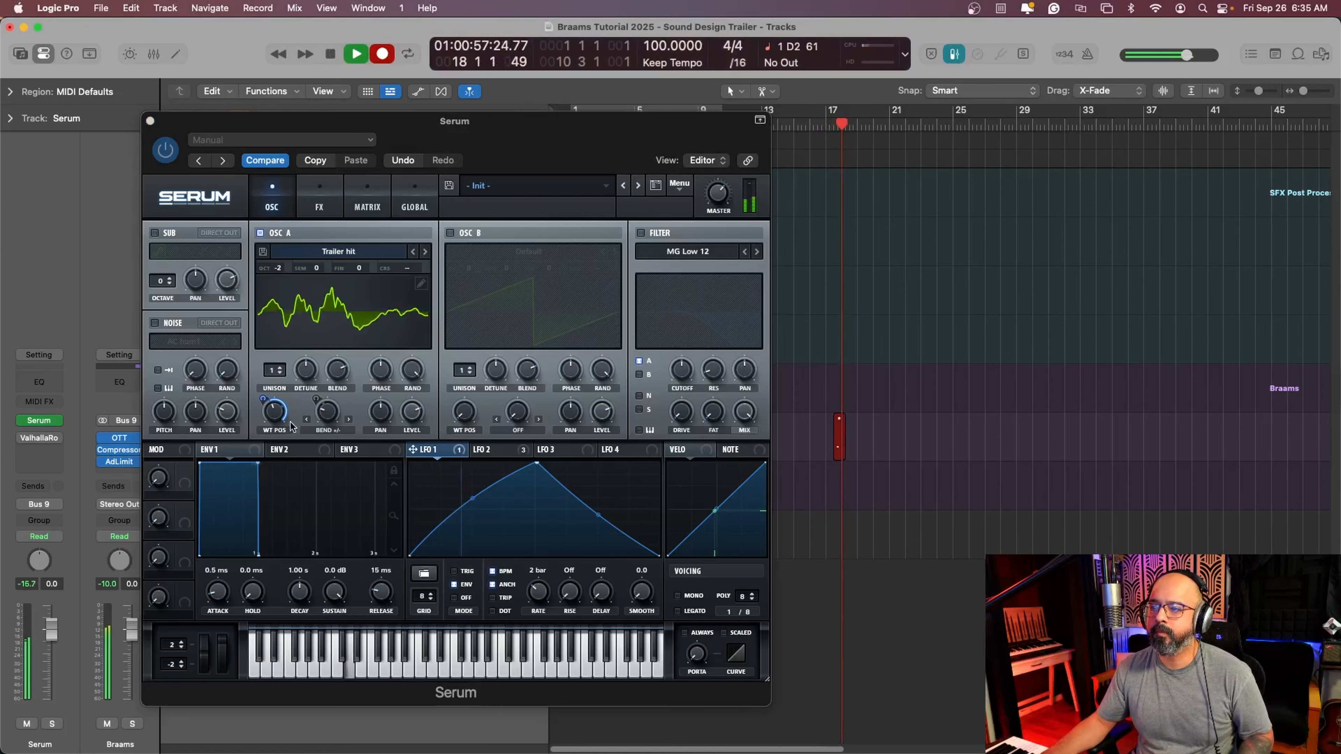
drag(324, 417, 326, 368)
drag(477, 449, 316, 414)
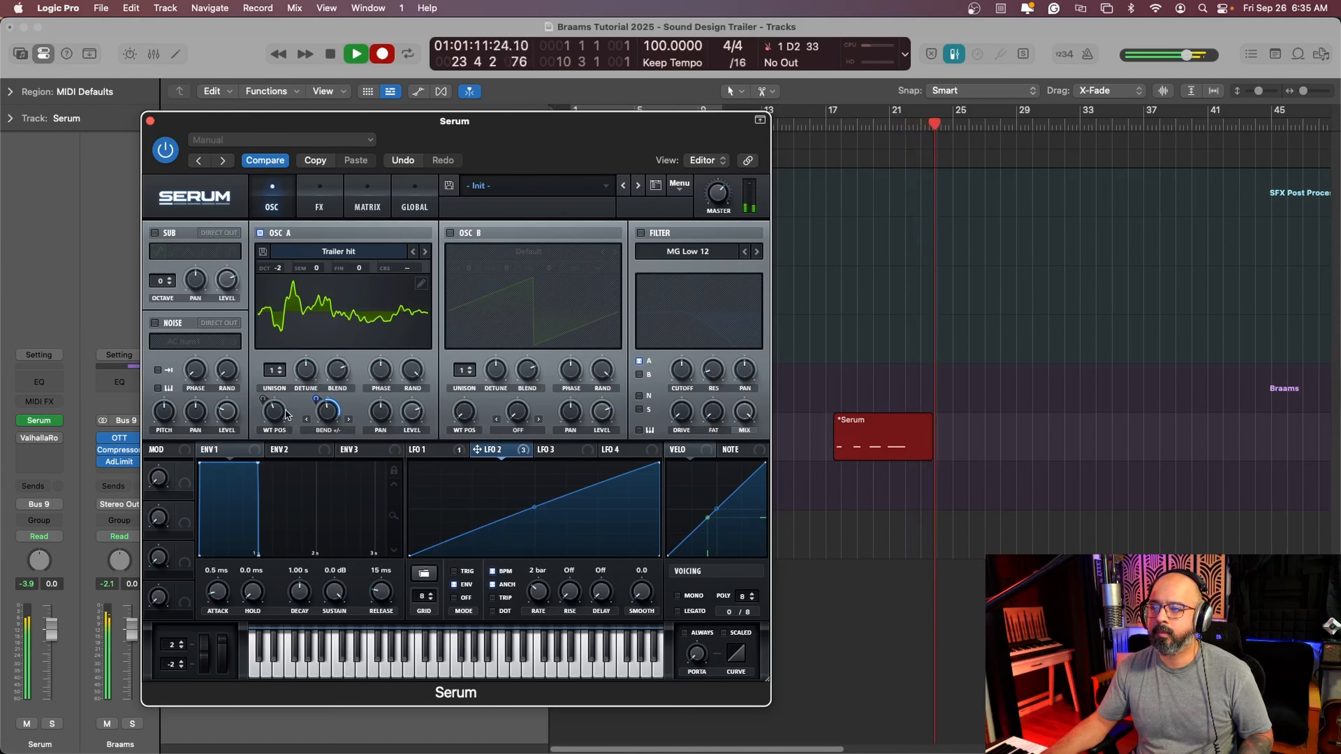
drag(412, 449, 264, 400)
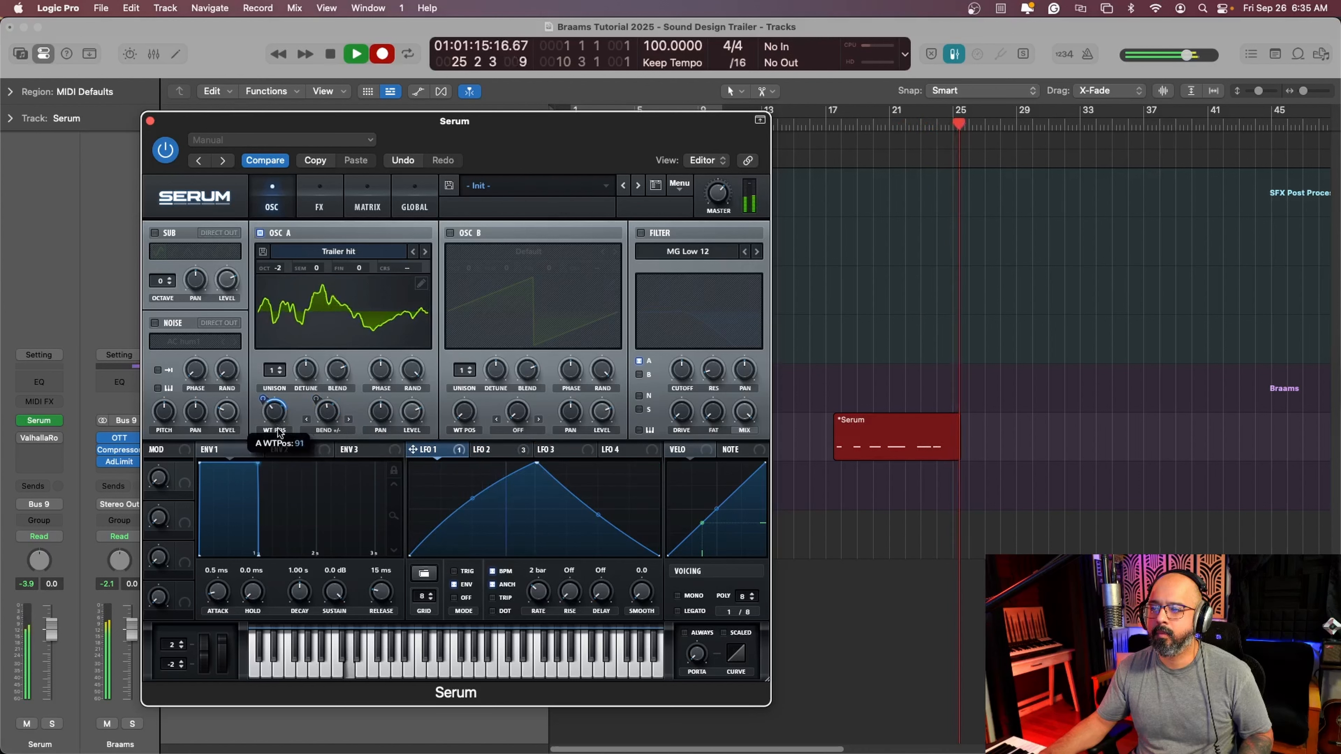
- While recording, check the effects rack modulation, vary oscillator A's wavetable position and warp amount, and move the Serum window aside
click(319, 201)
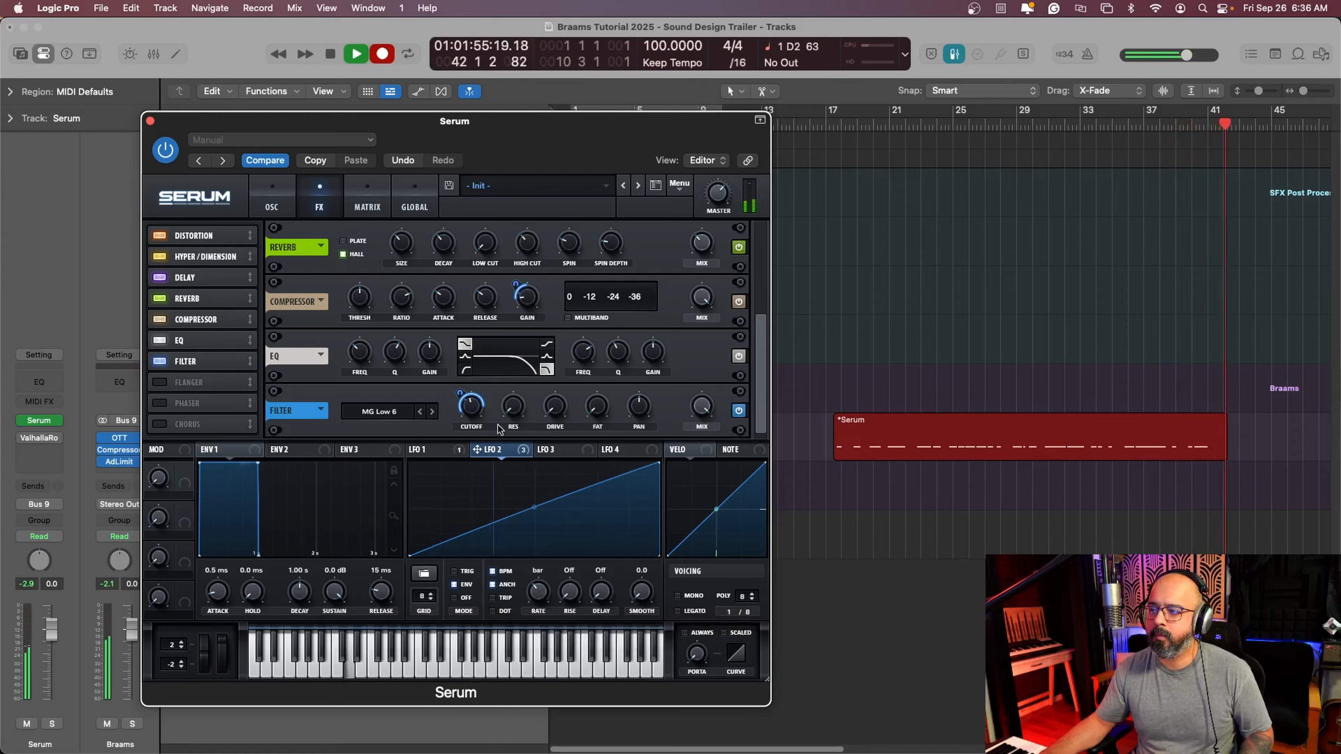
click(289, 205)
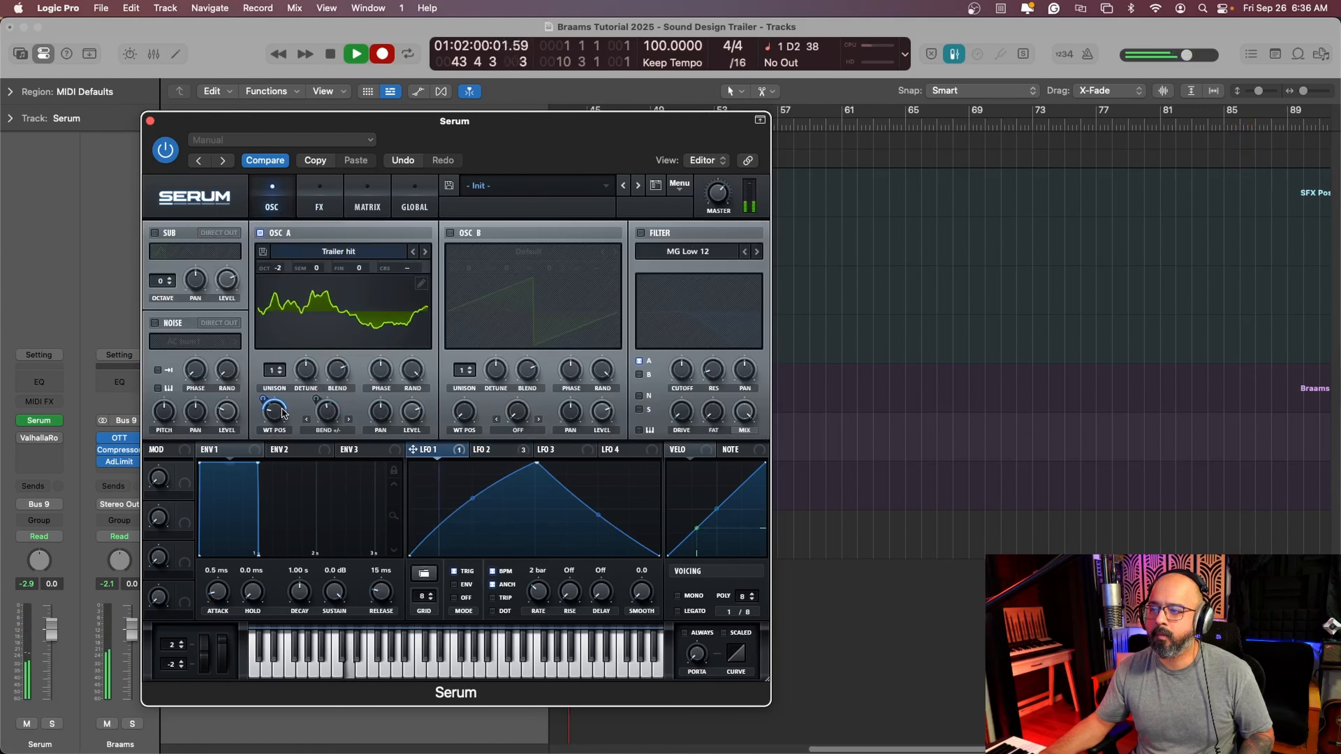
mouse_move(269, 422)
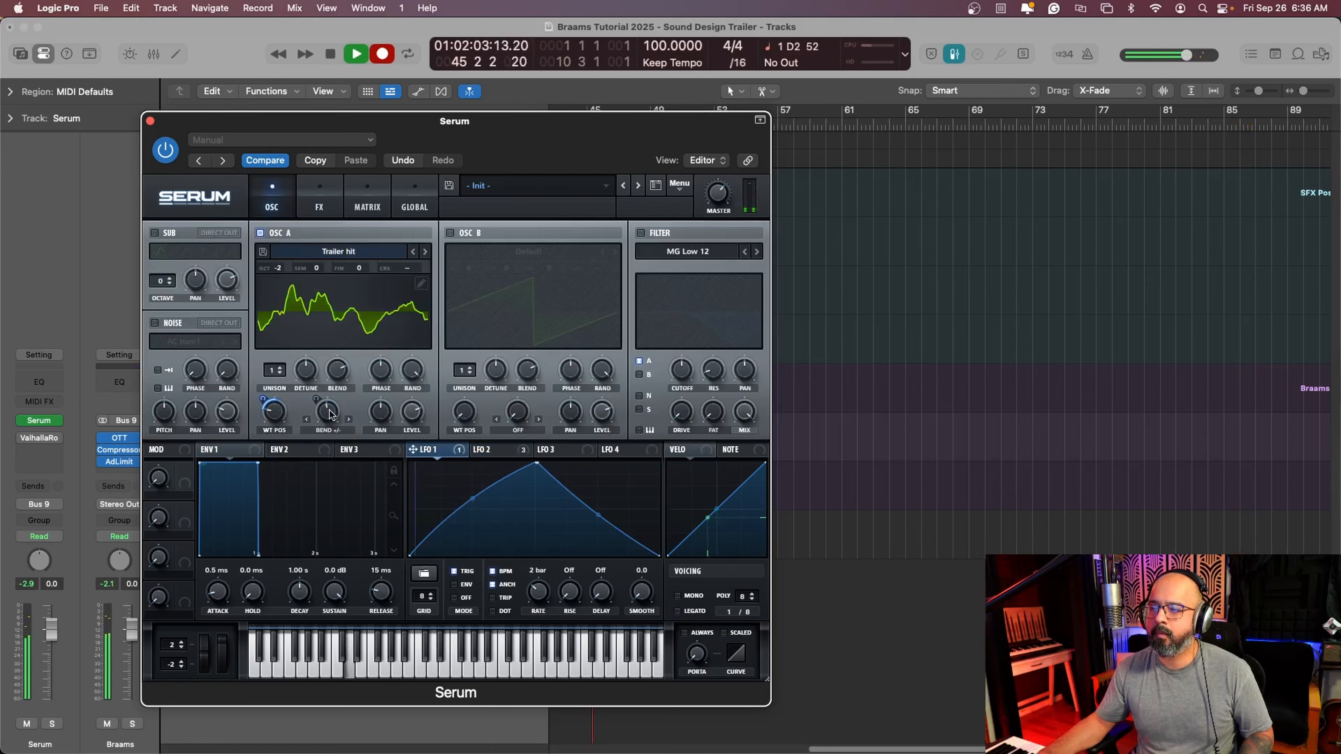
mouse_move(330, 411)
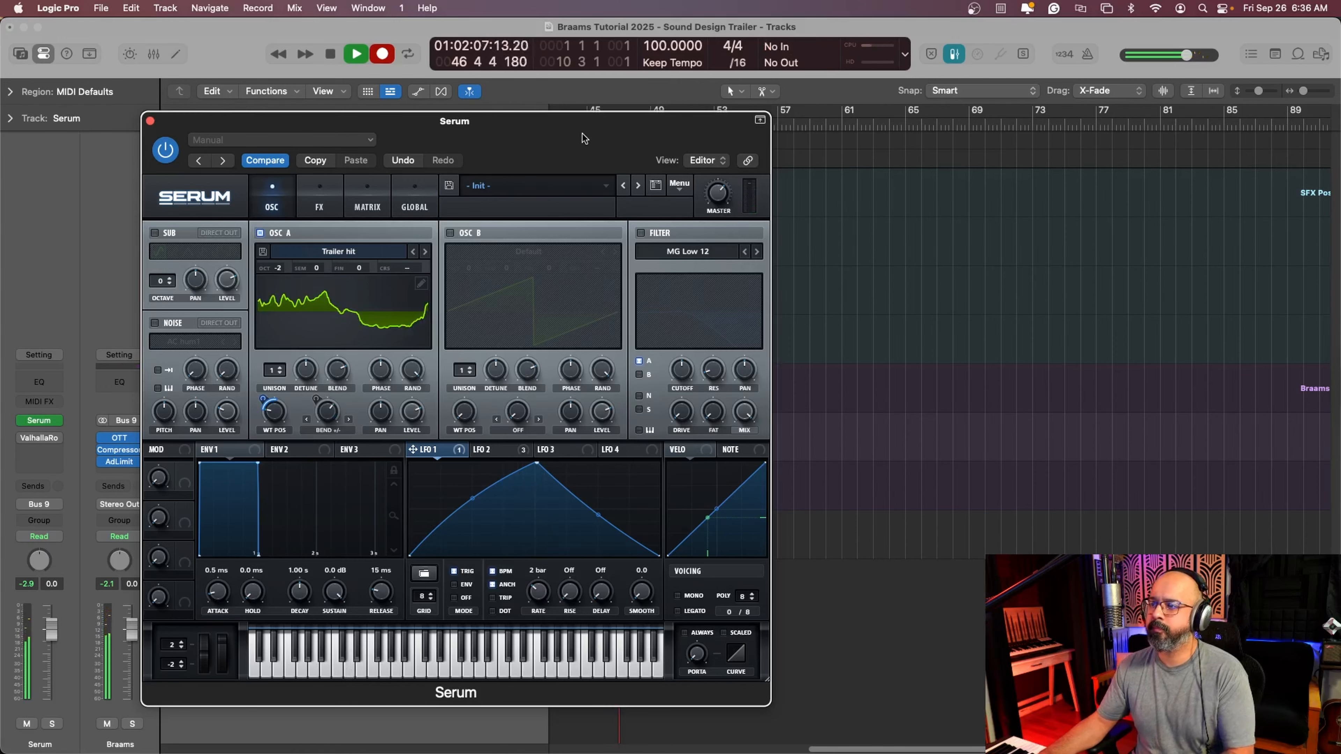
drag(582, 139, 1309, 138)
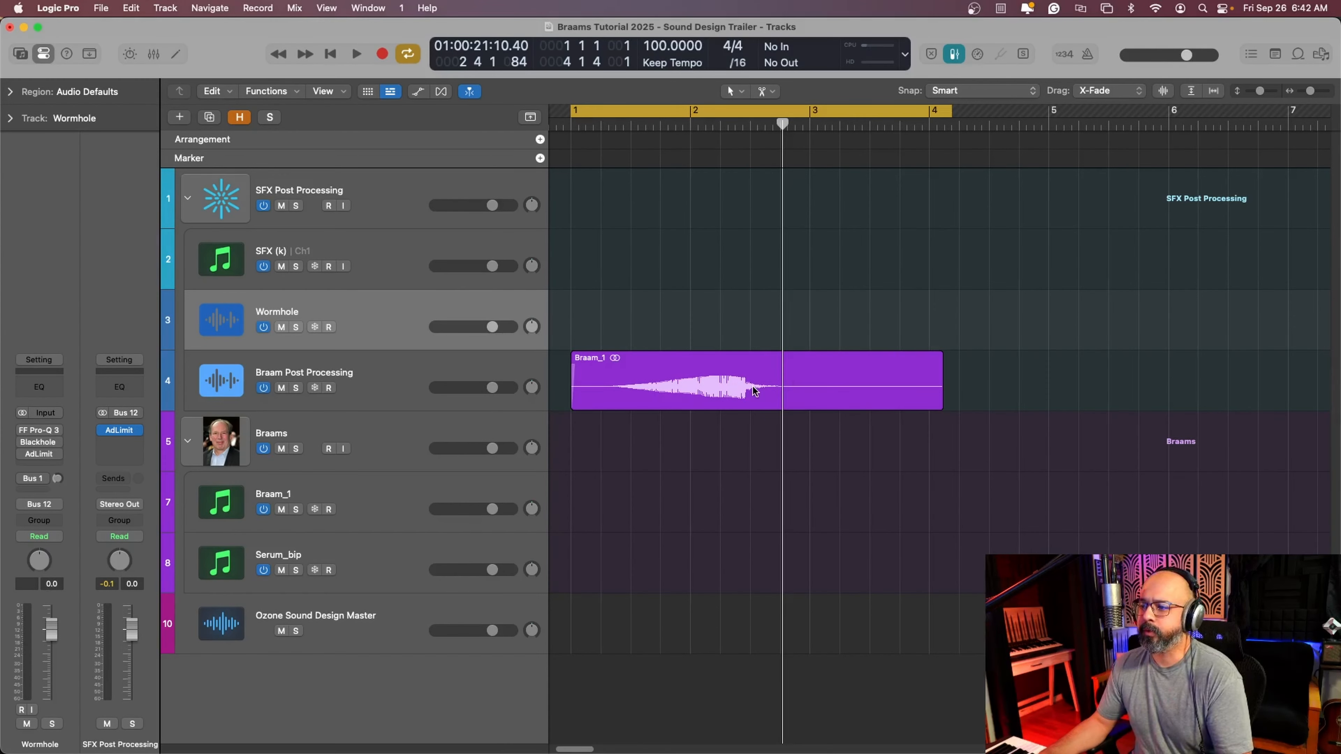
- Play the Braam_1 audio region on the Braam Post Processing track from the start and stop playback
key(Return)
key(space)
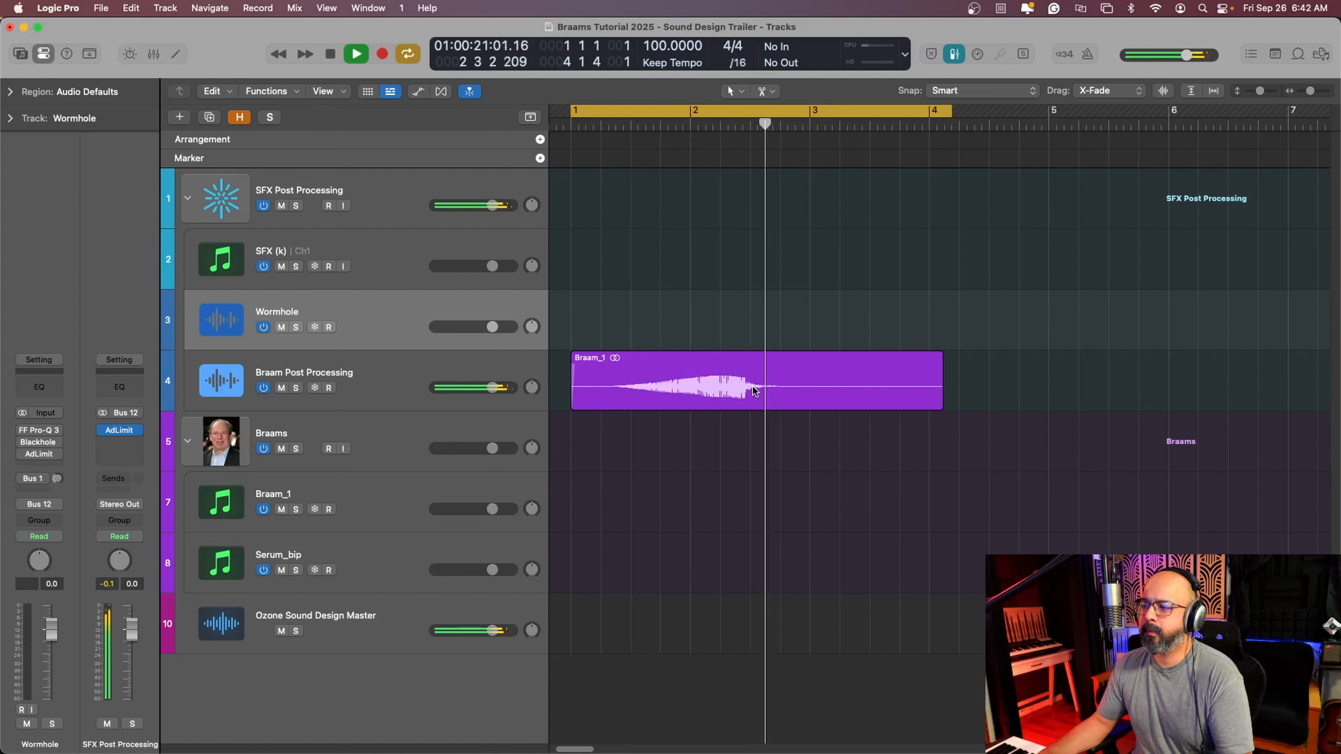
click(712, 387)
key(space)
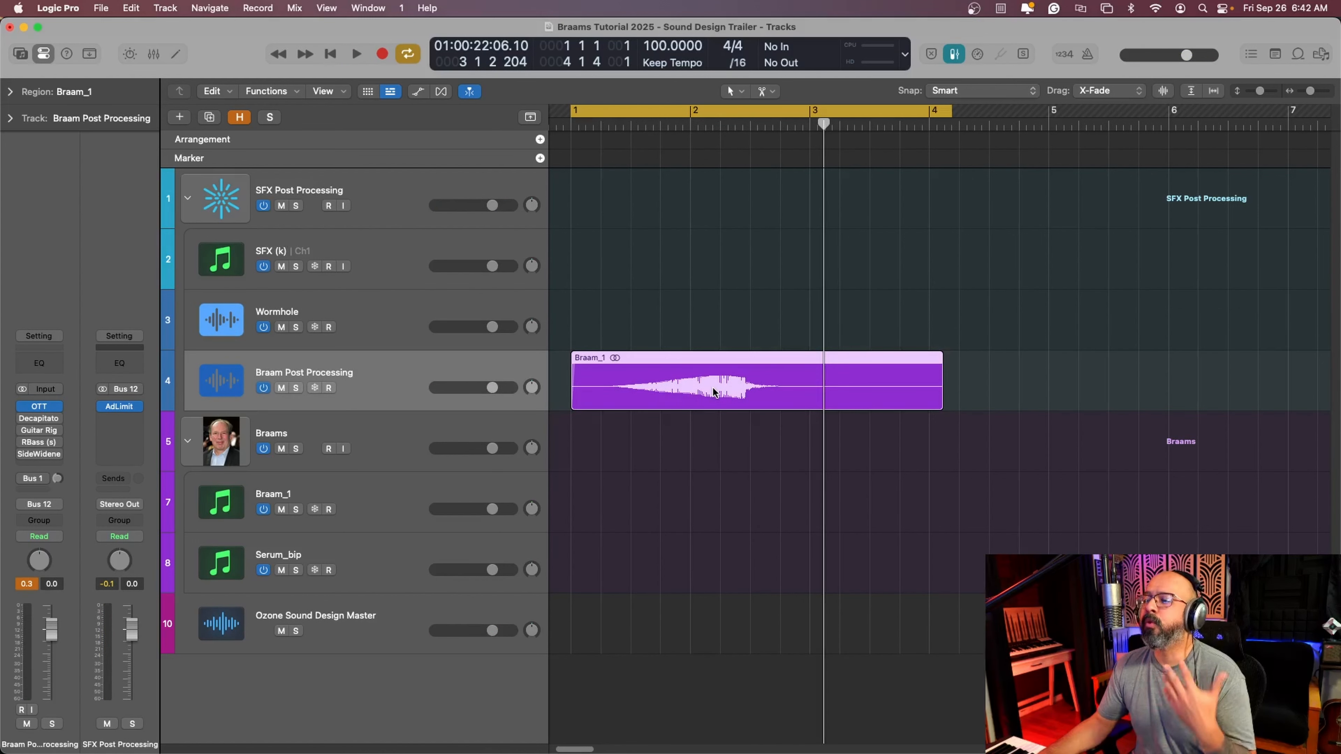
- Move the Braam_1 region to the Wormhole track and turn on that track's FF Pro-Q 3 equalizer
drag(712, 391, 713, 342)
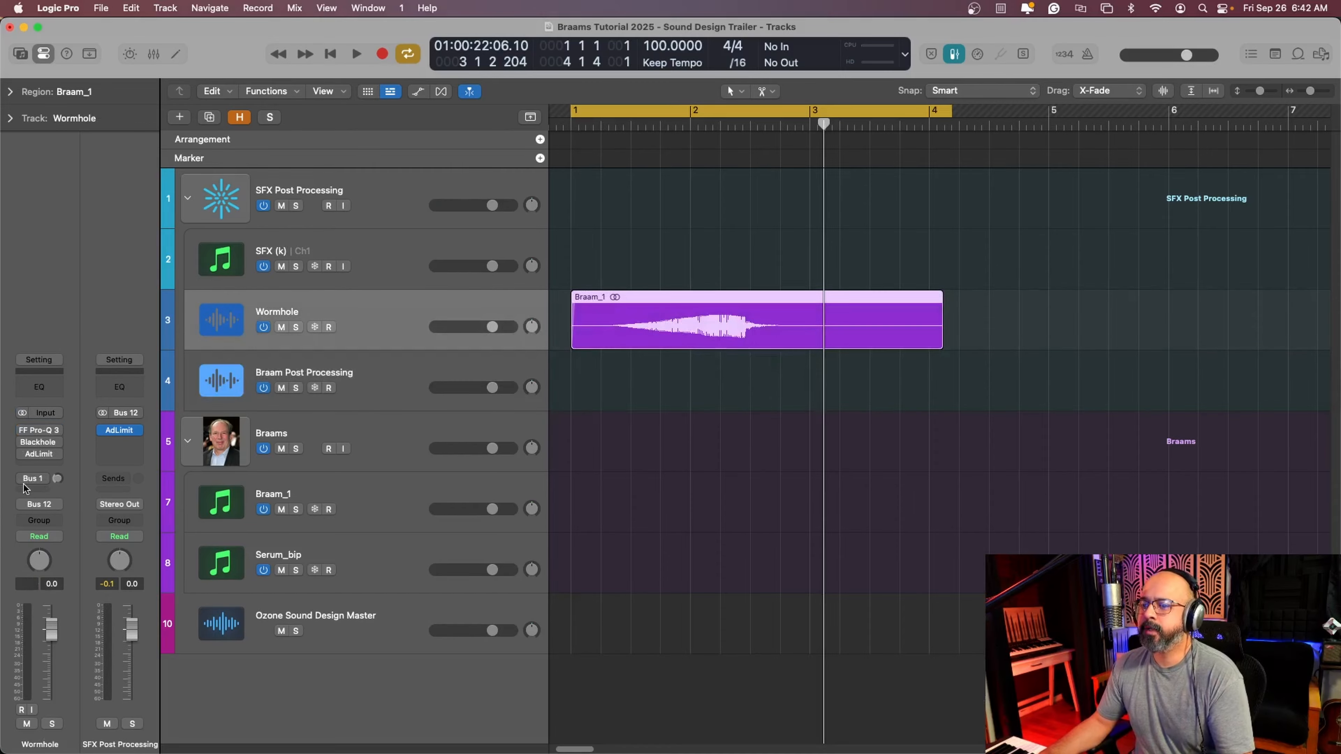
click(41, 432)
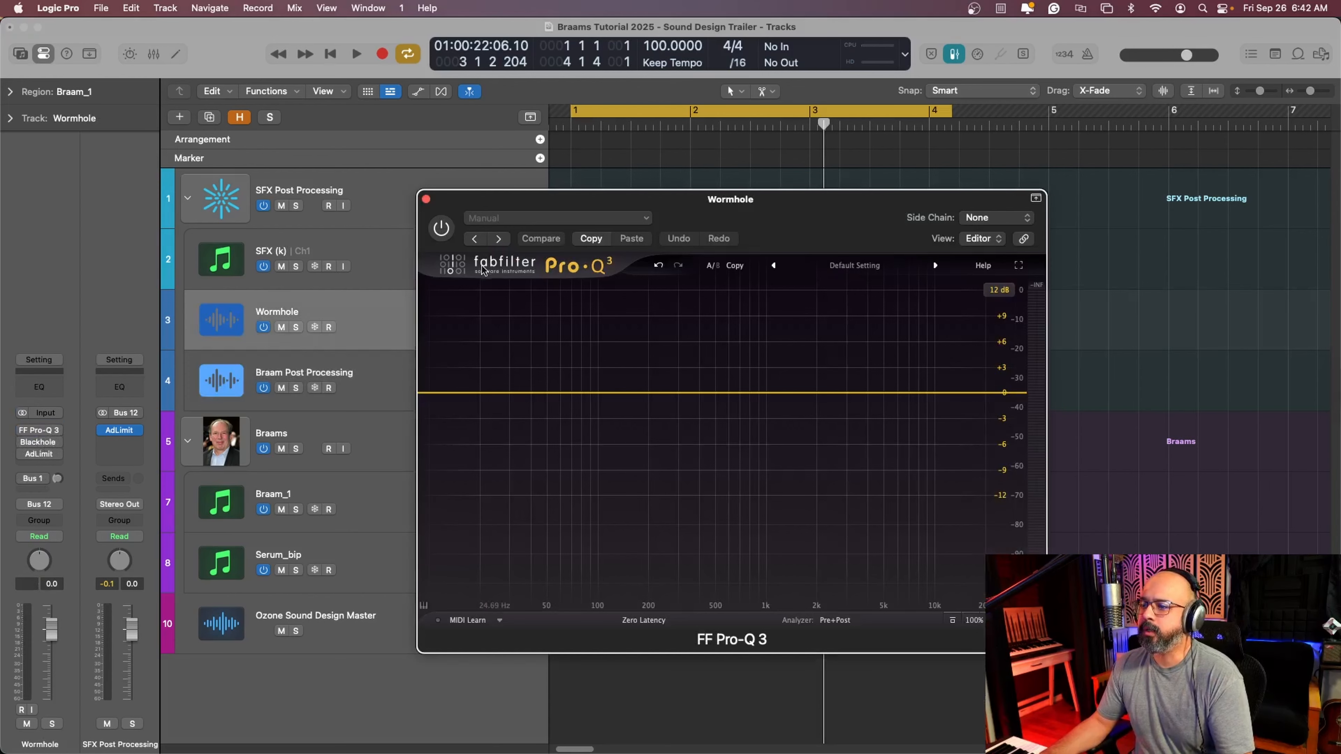
click(448, 230)
- Add a 12 dB/oct low cut at about 70 Hz in FF Pro-Q 3 and audition it during playback
click(561, 420)
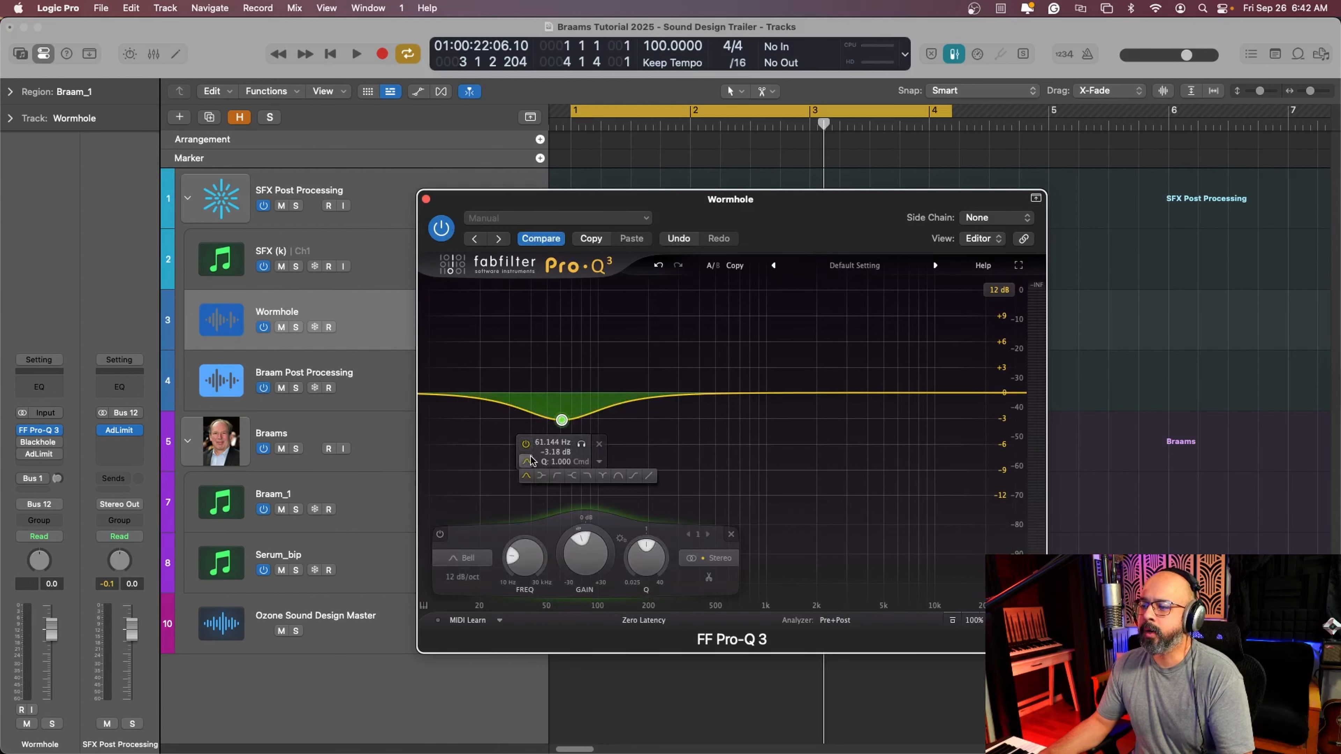
click(557, 476)
drag(561, 395, 576, 392)
key(space)
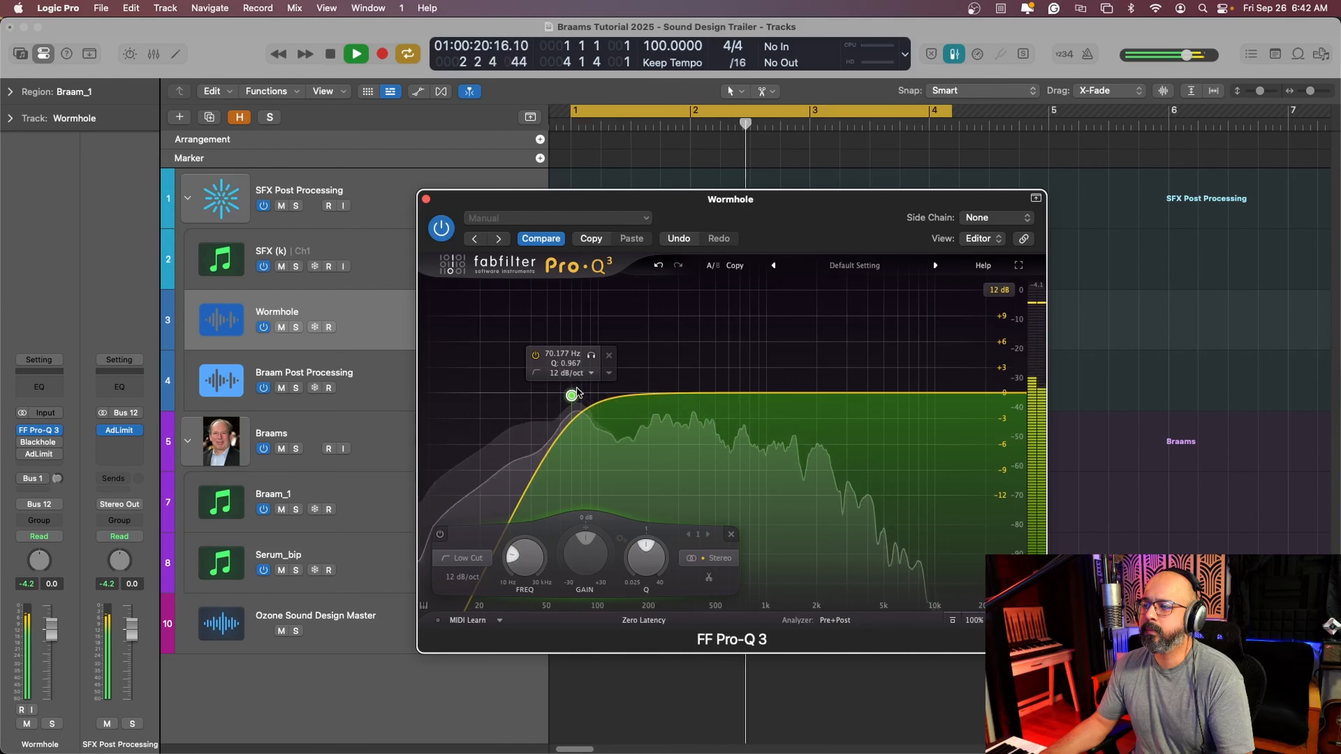
- Stop playback, turn on the Wormhole track's Blackhole reverb, and audition it with the output lowered to -6 dB
key(space)
click(426, 199)
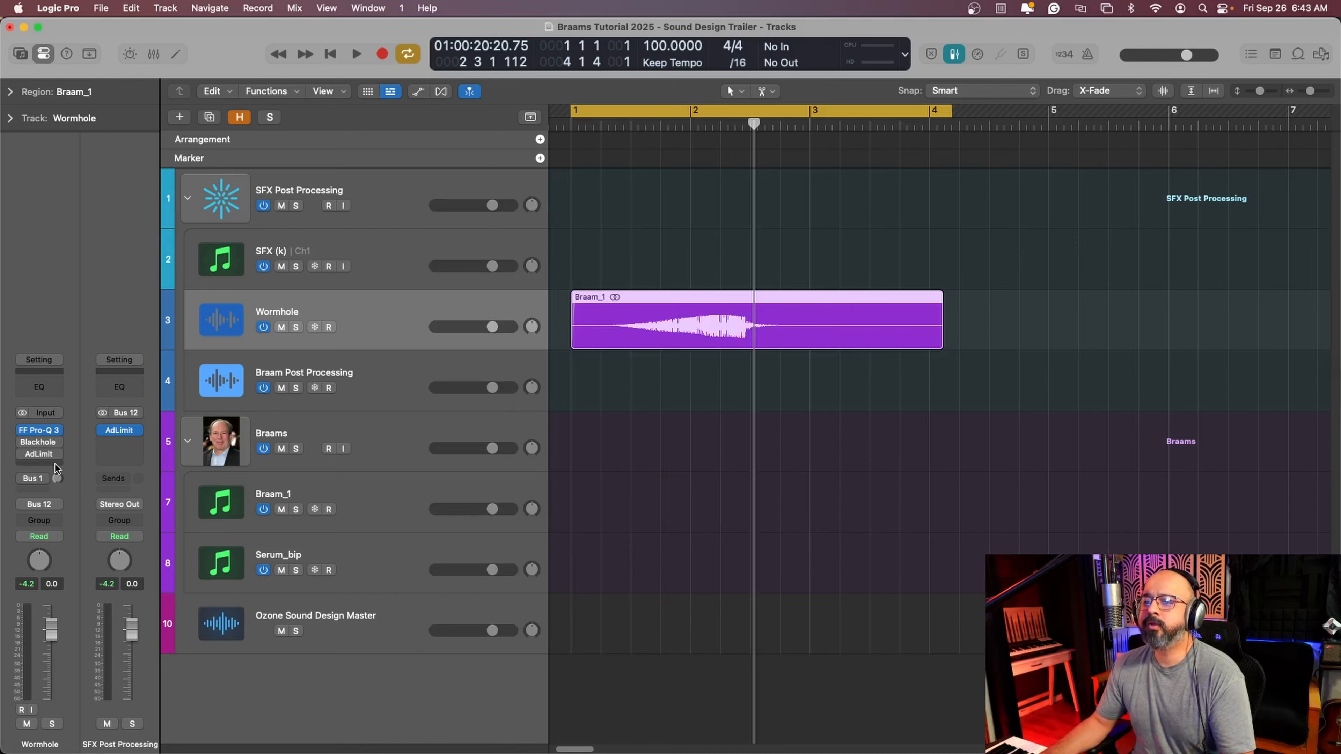
click(40, 444)
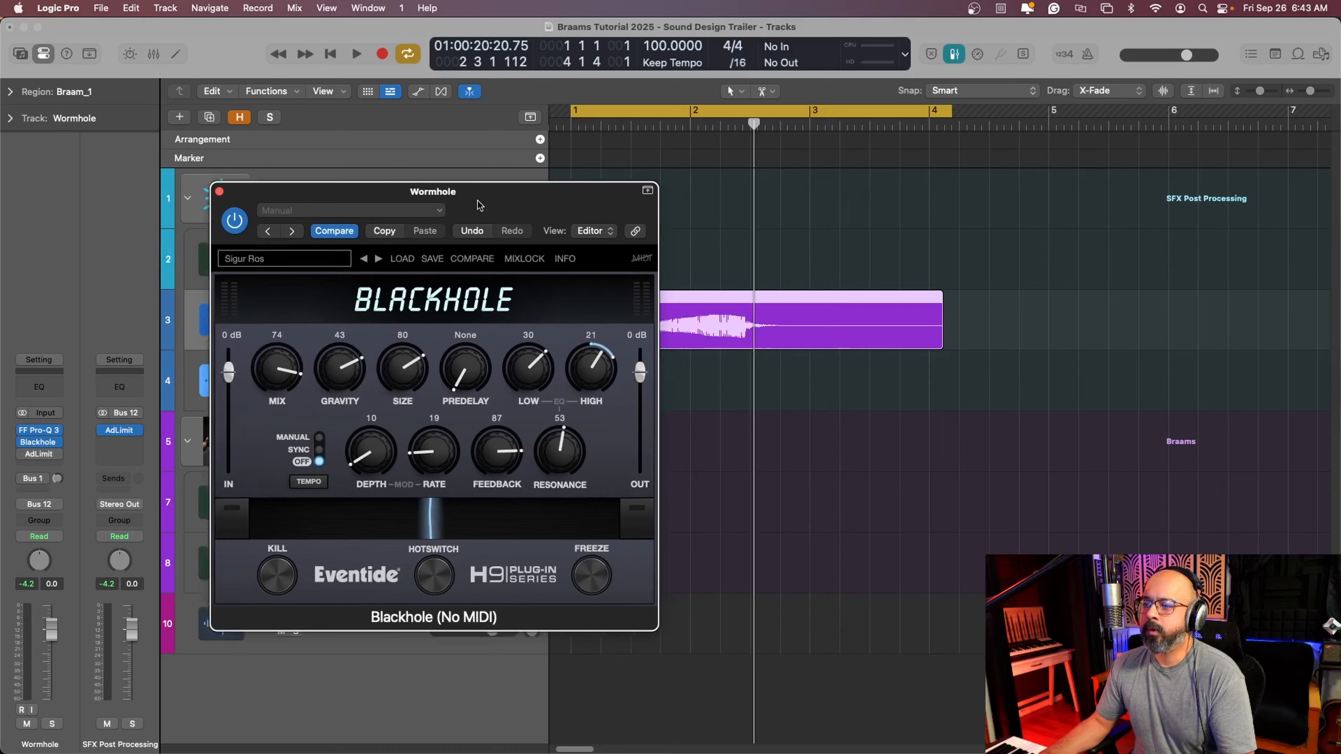
drag(487, 204, 426, 206)
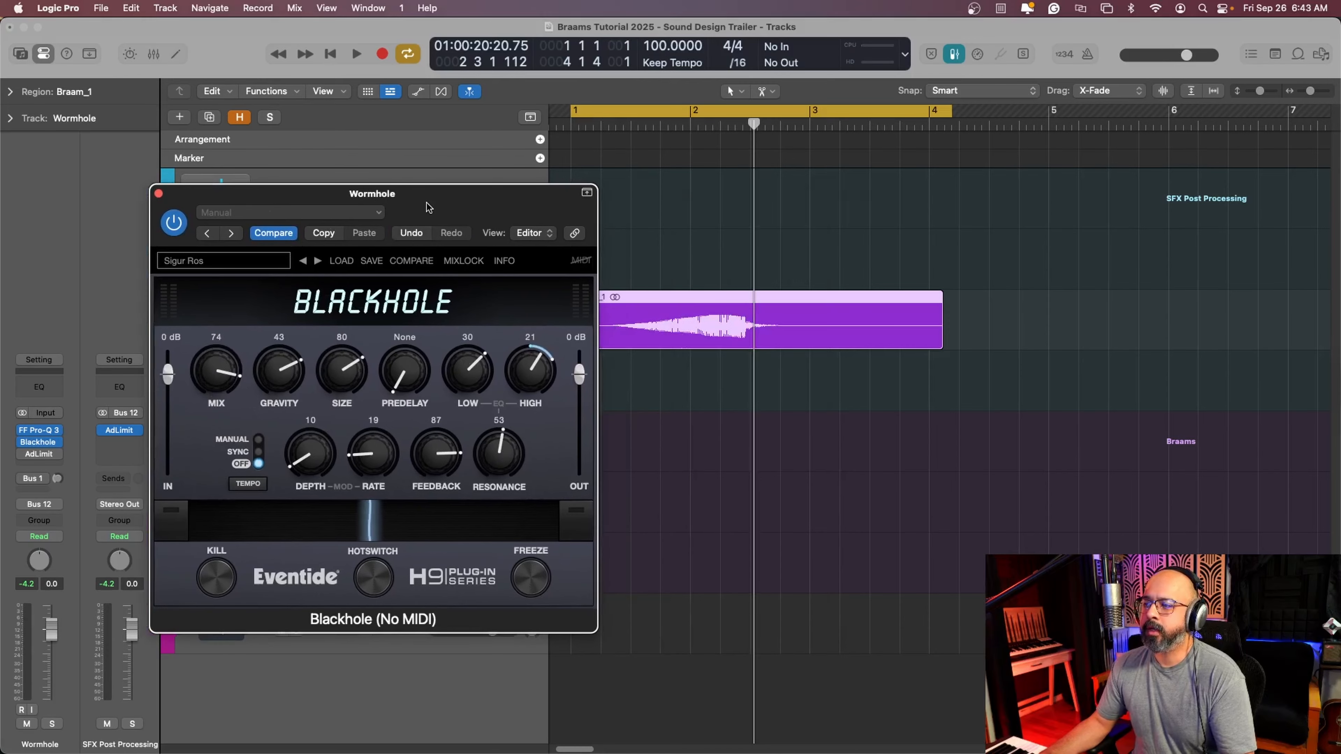
key(space)
click(636, 127)
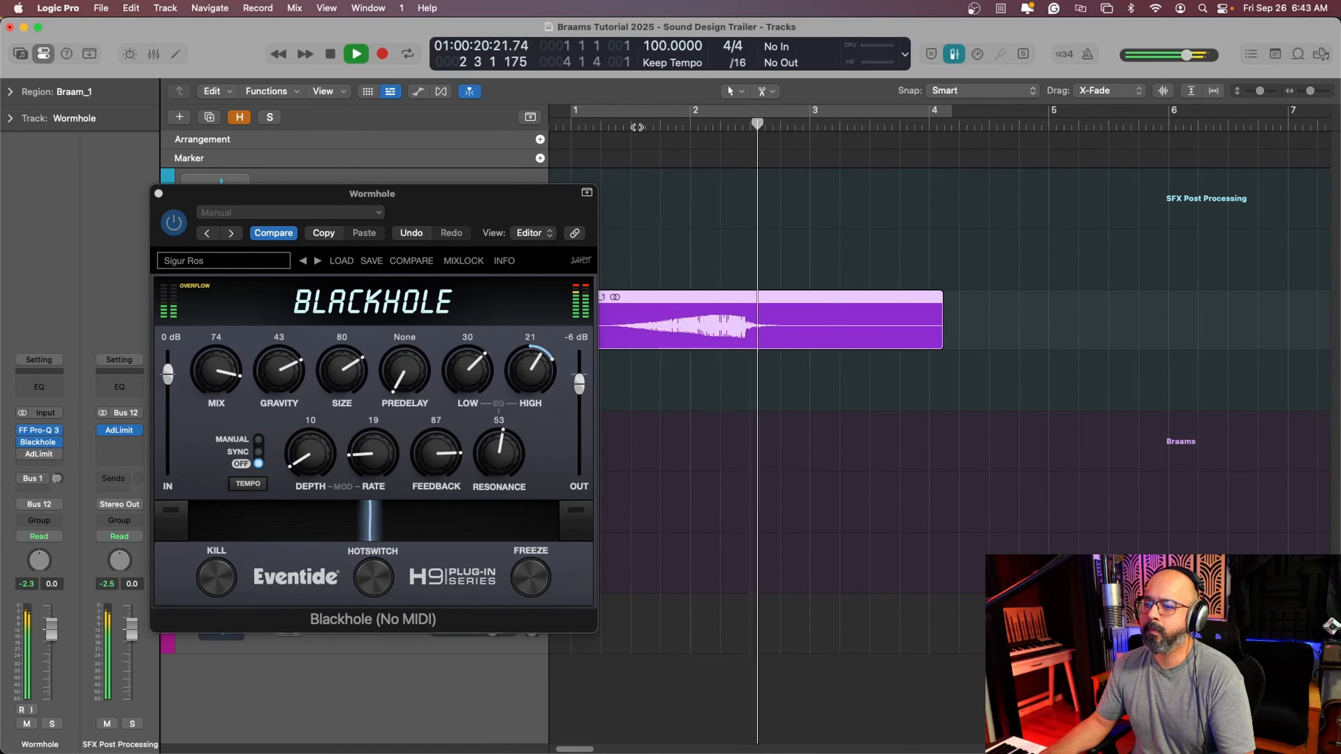
key(space)
click(158, 194)
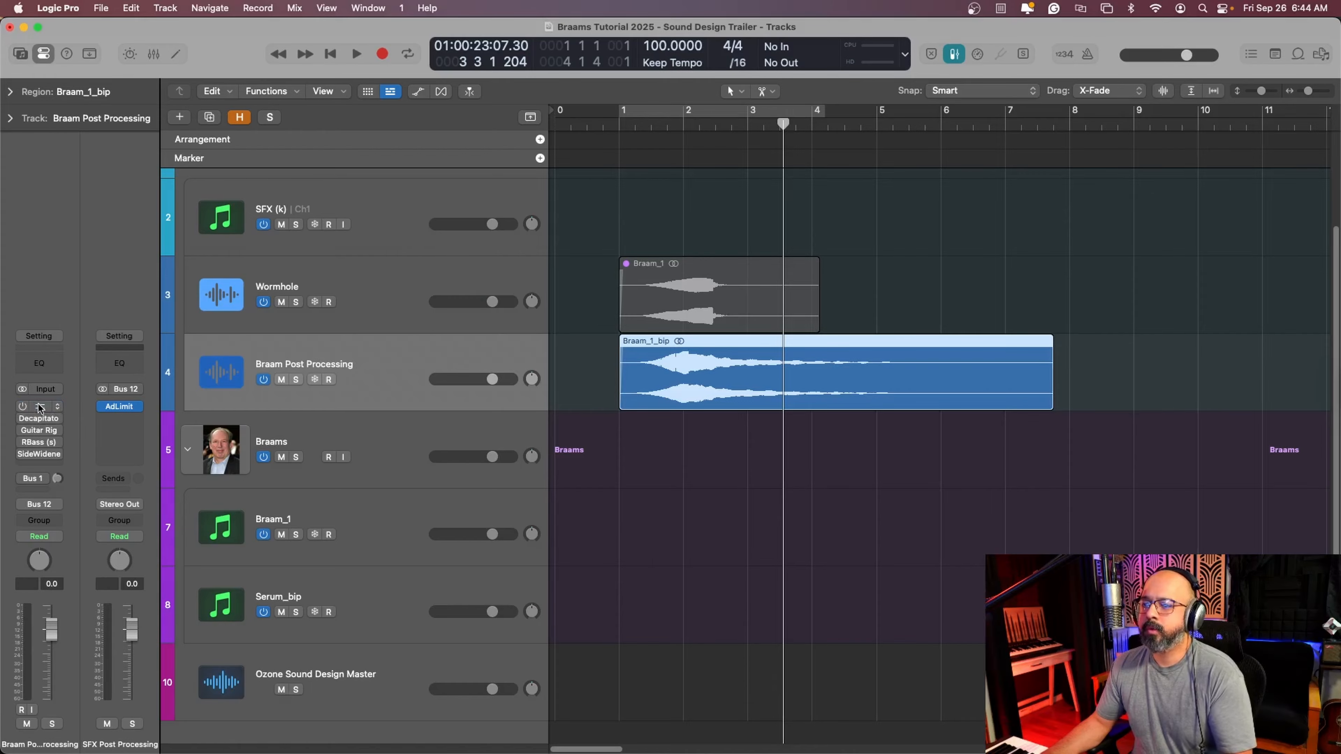
- Turn on OTT and Decapitator on the Braam Post Processing track and slightly adjust Decapitator's Tone
click(40, 407)
click(433, 232)
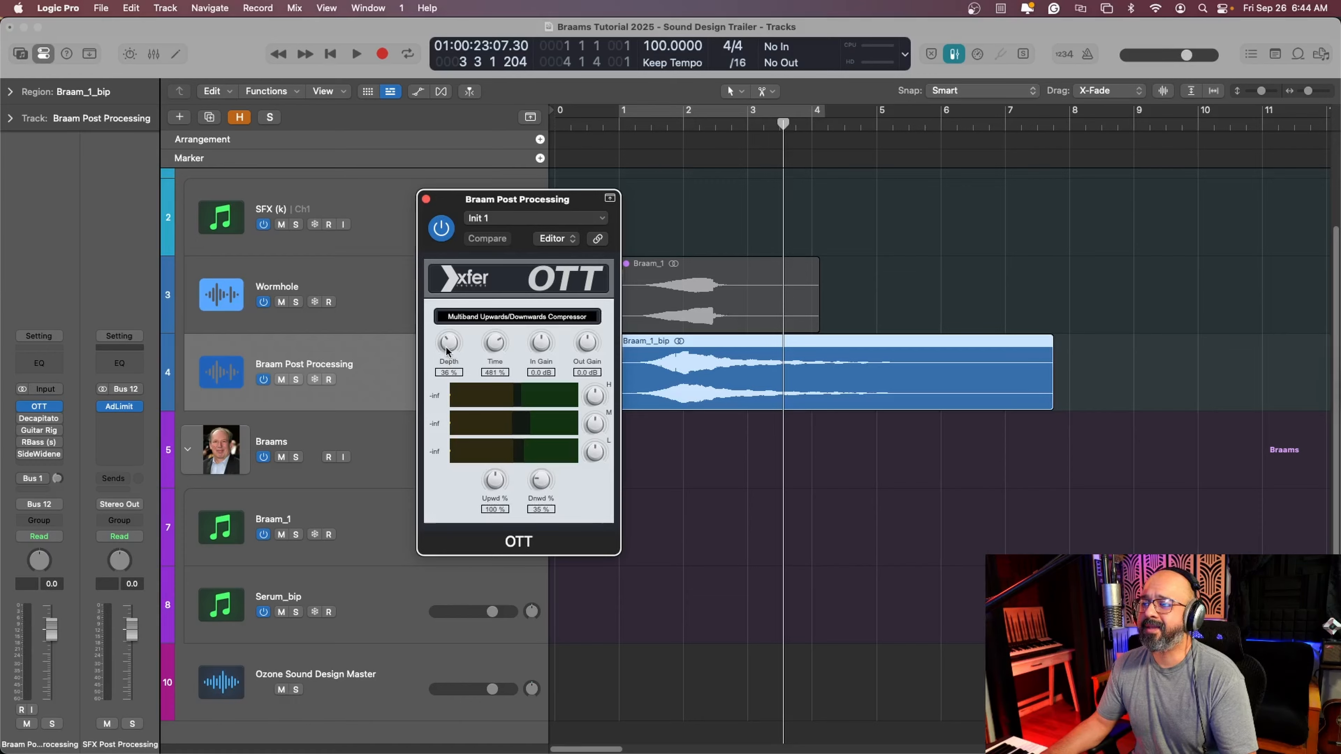
click(426, 201)
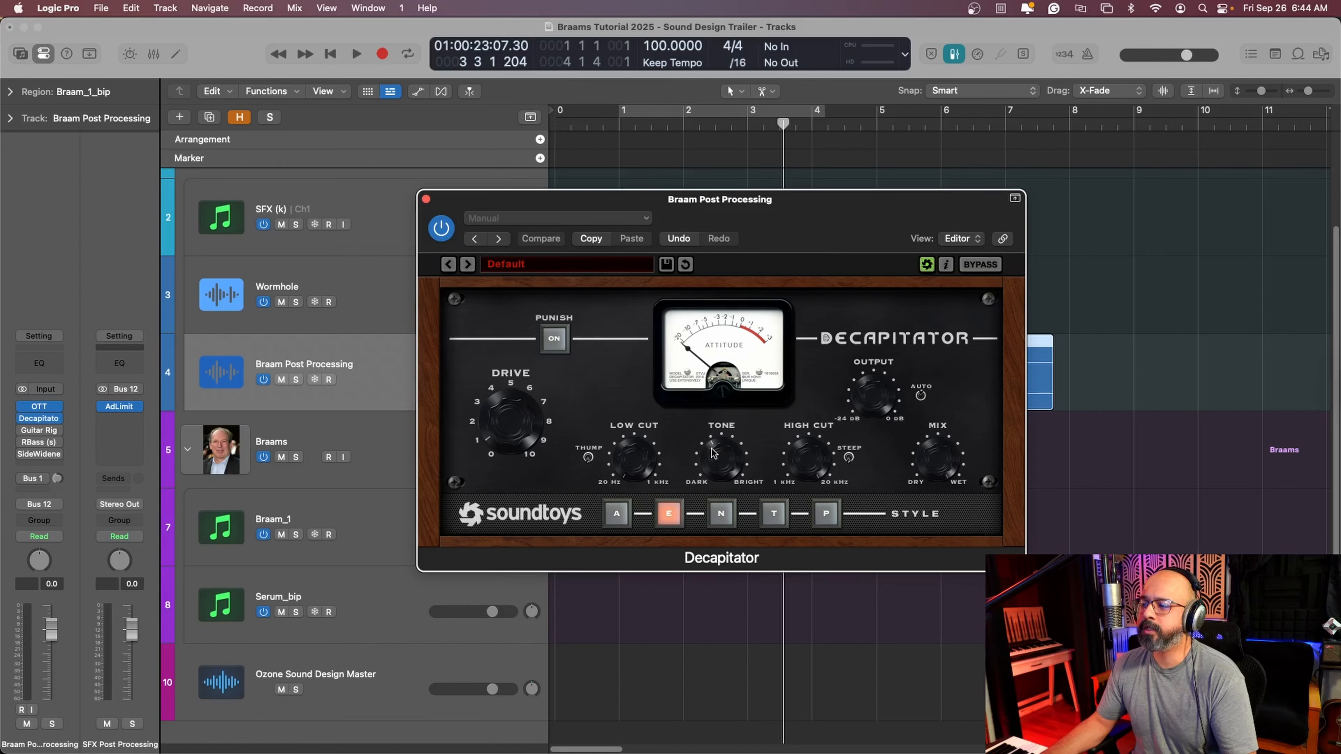
drag(711, 451, 710, 450)
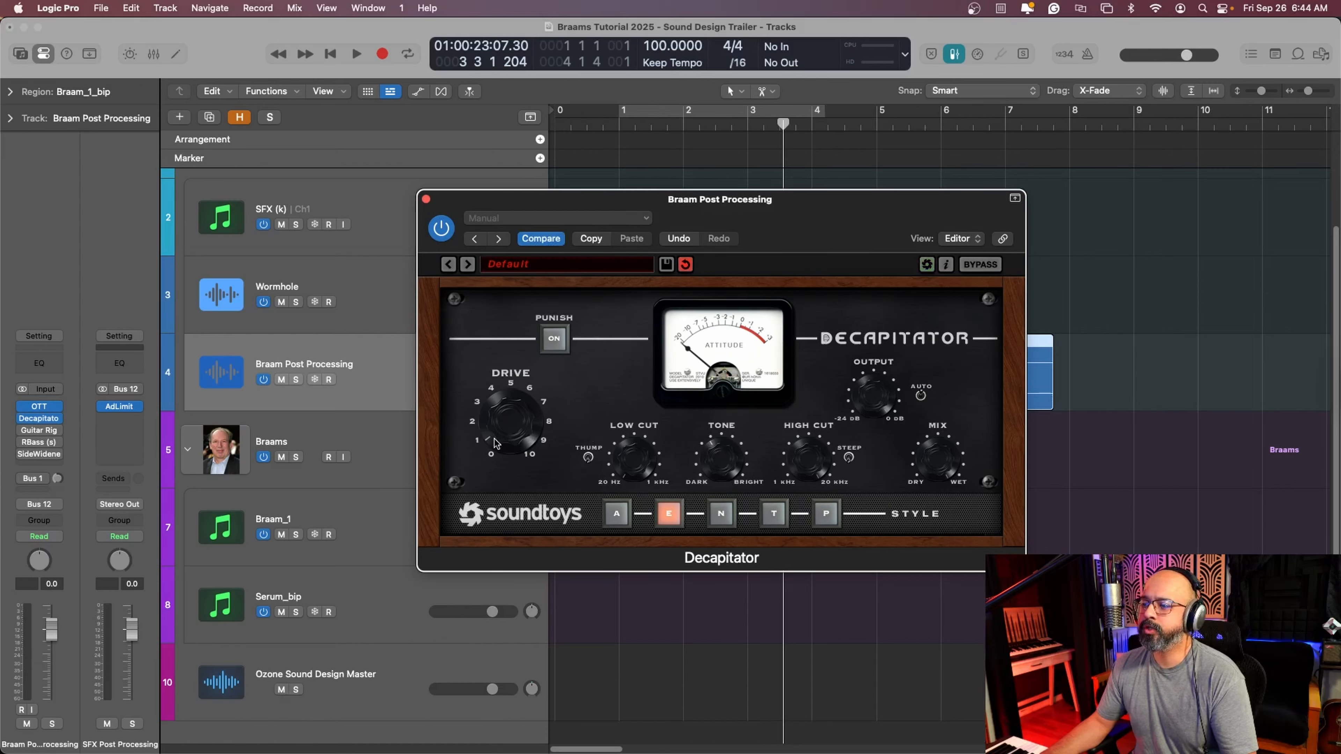
click(426, 199)
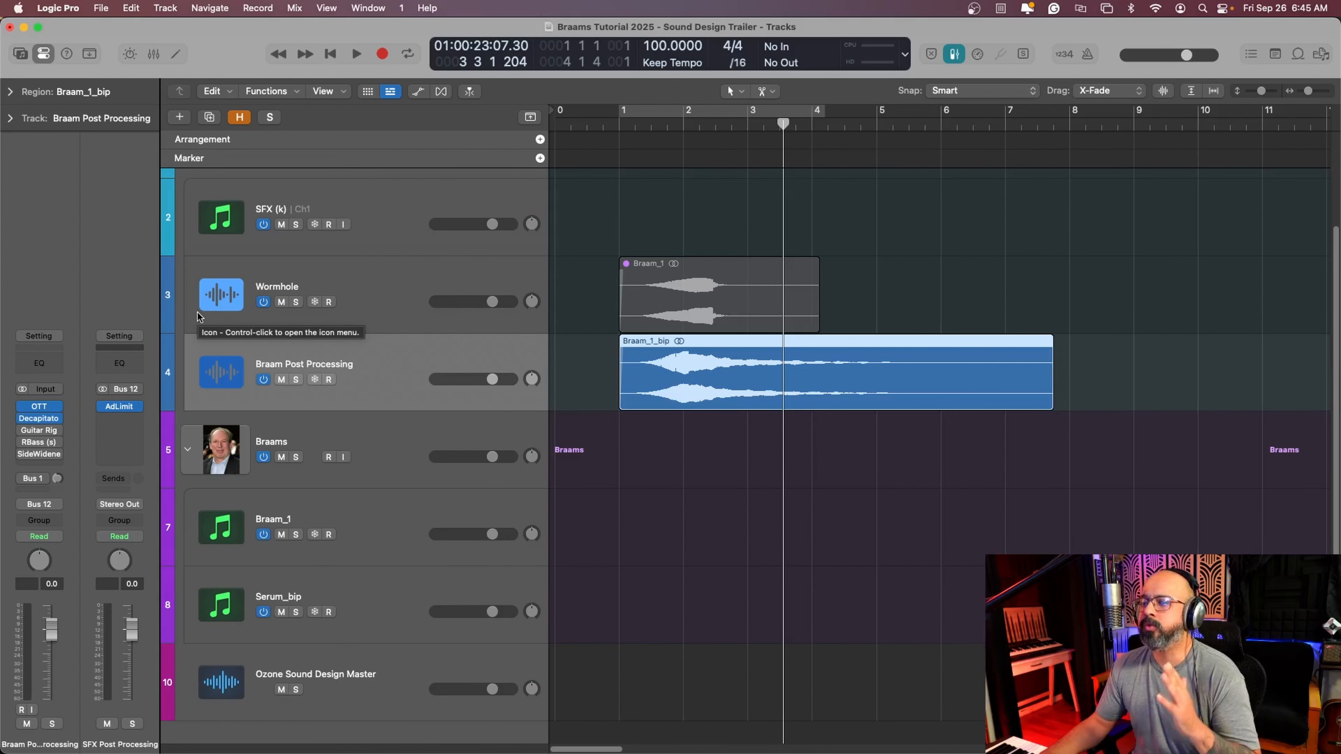
- Turn on Guitar Rig 6 FX on the Braam Post Processing track and audition the Jittery Octave, Filtered Raum and AYA popmeontheBus presets
click(38, 430)
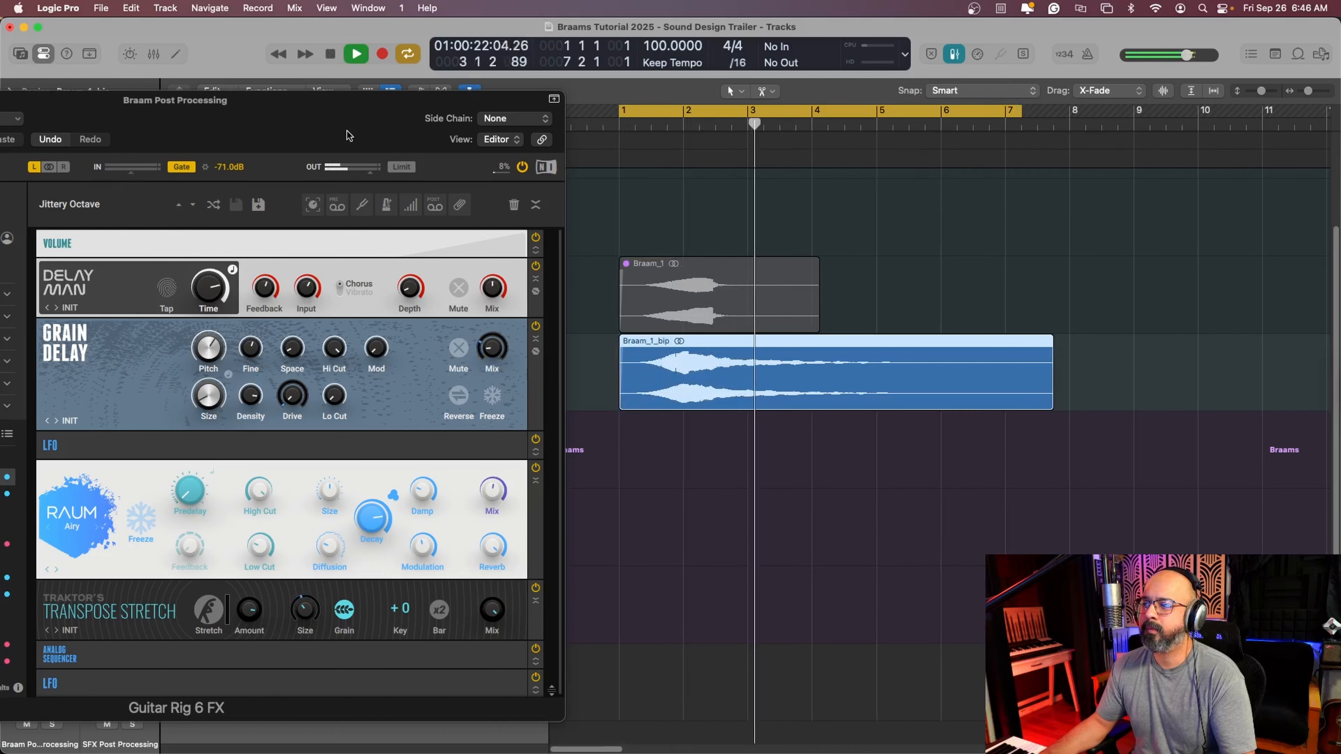
key(space)
drag(338, 128, 342, 80)
click(256, 465)
key(space)
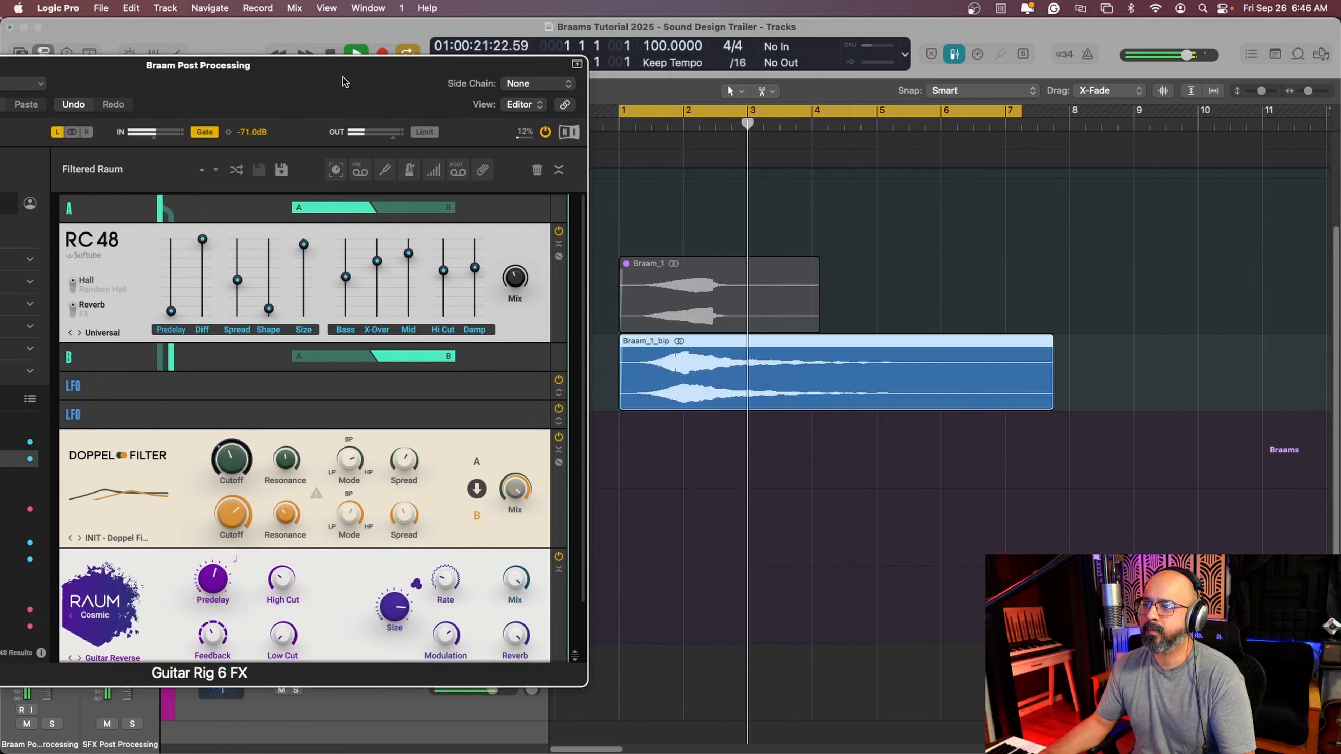
drag(342, 80, 591, 57)
click(135, 545)
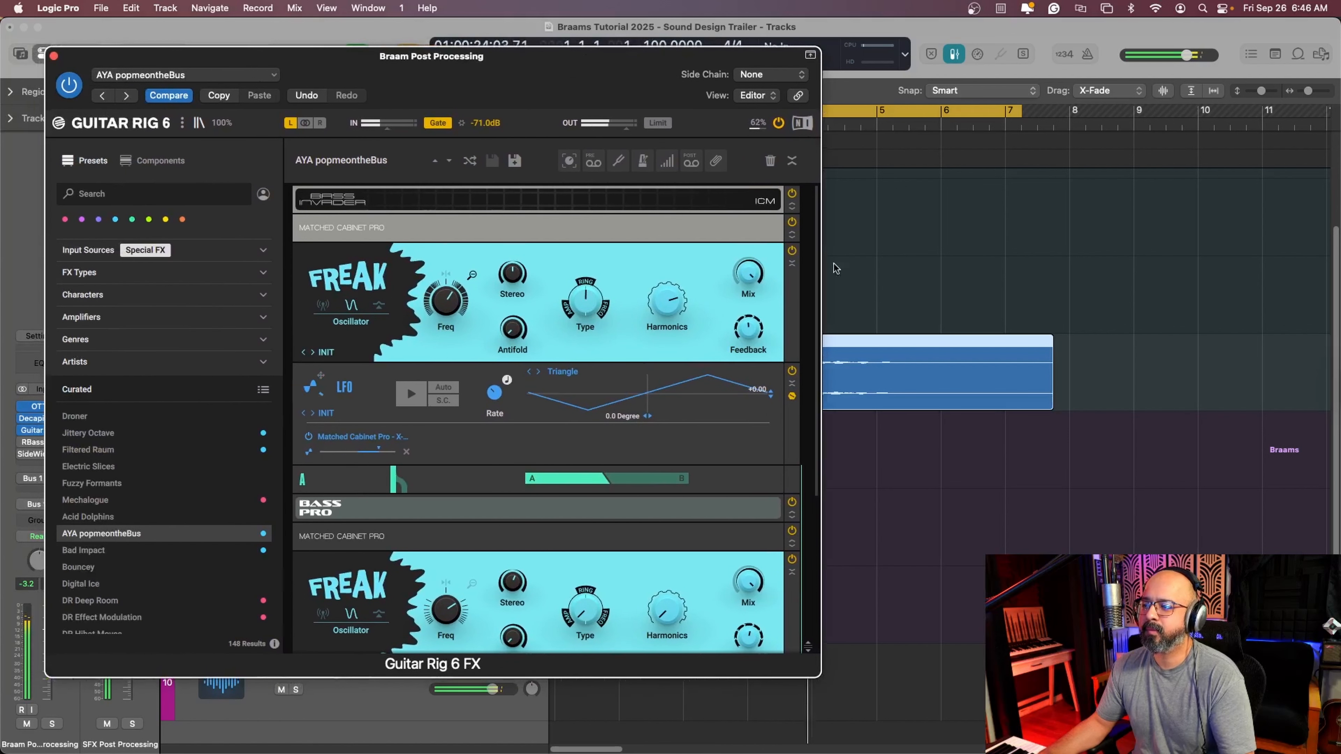
- Load the Bad Impact preset in Guitar Rig 6 FX, audition it on the Braam_1_bip region, and close the plug-in
click(887, 259)
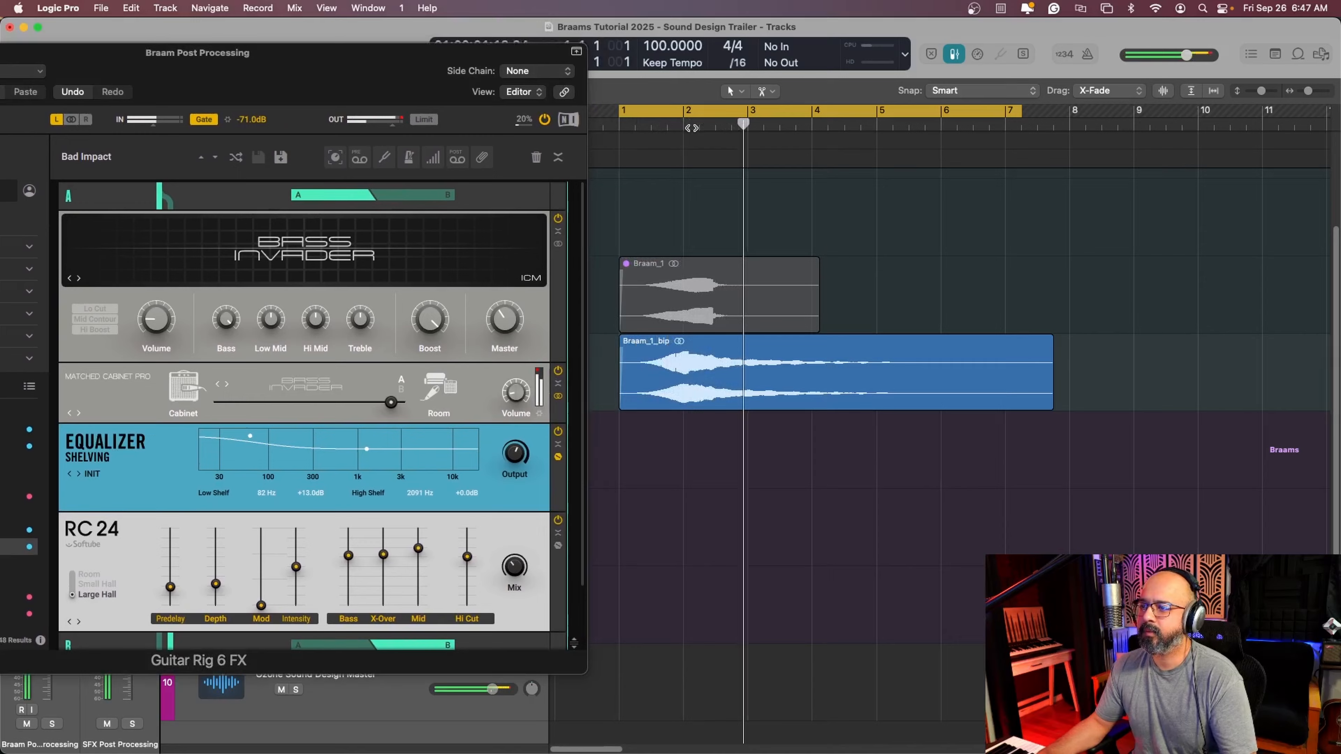
drag(392, 128, 390, 130)
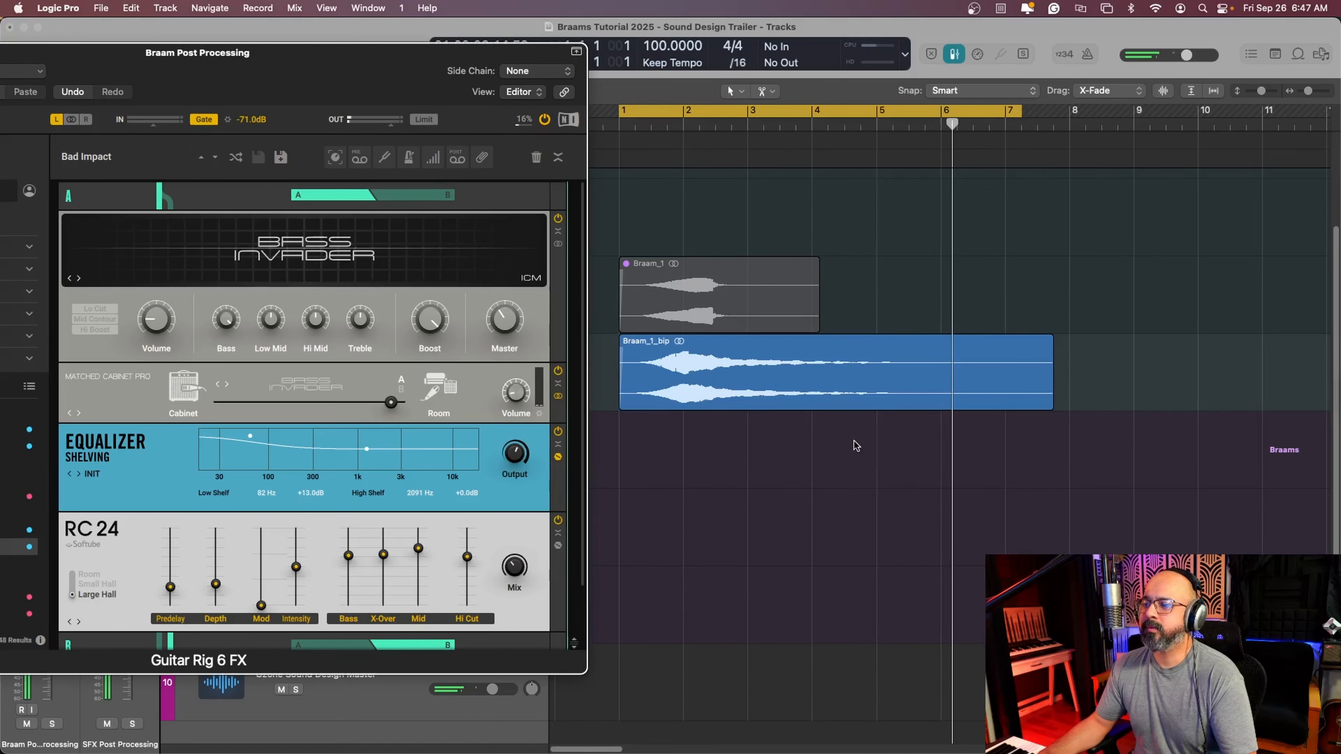
key(space)
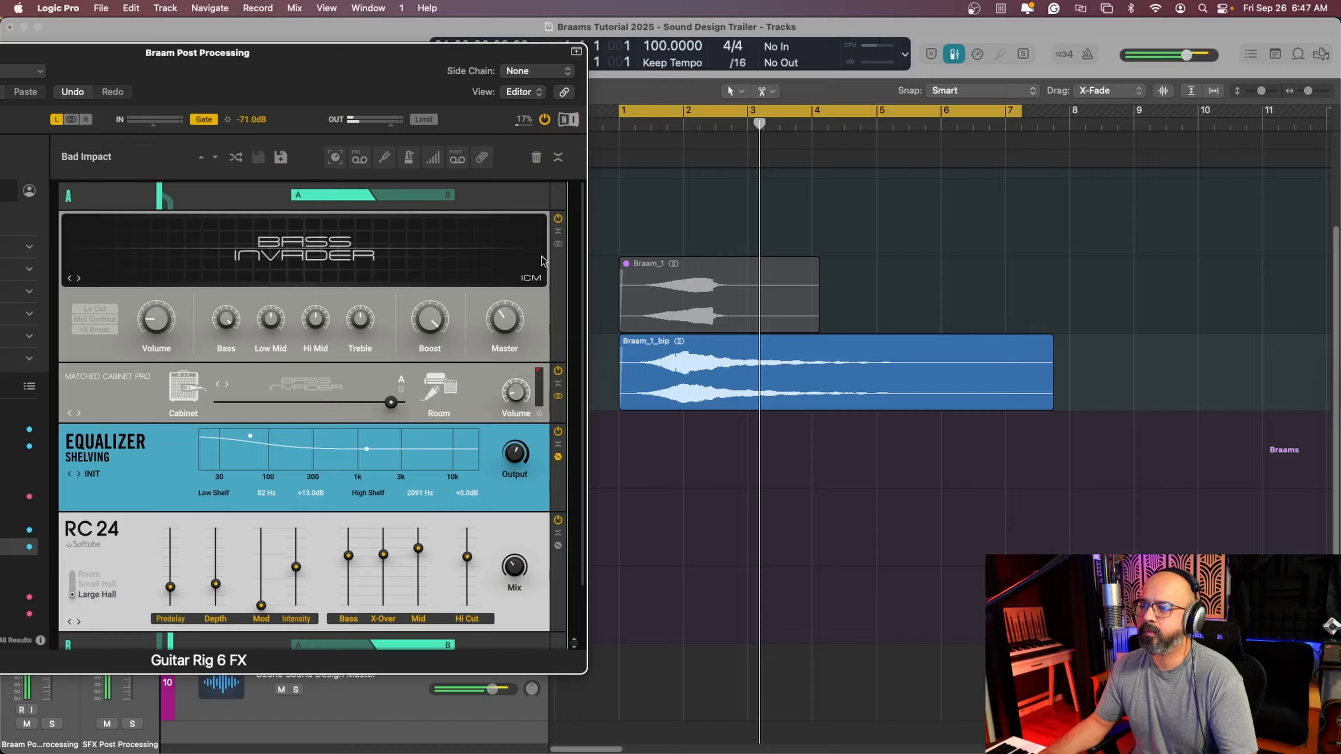
click(710, 371)
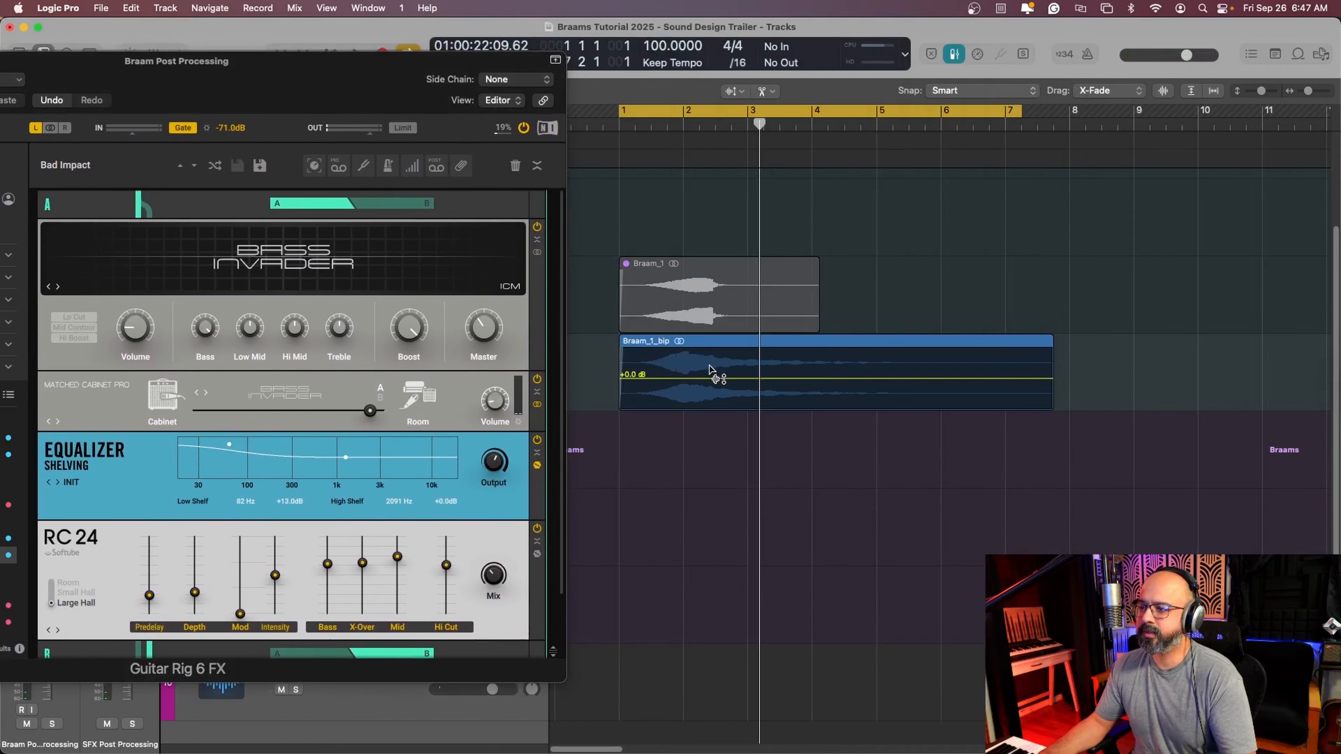
key(space)
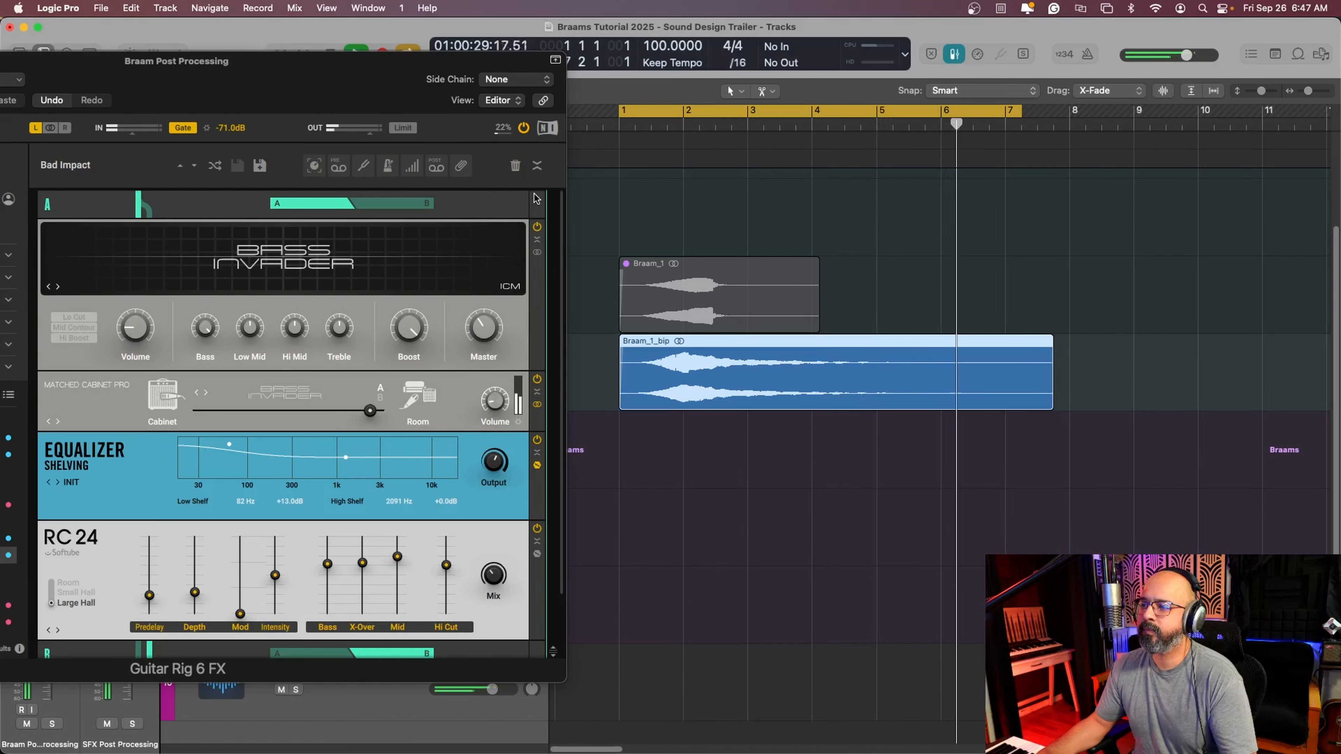
key(space)
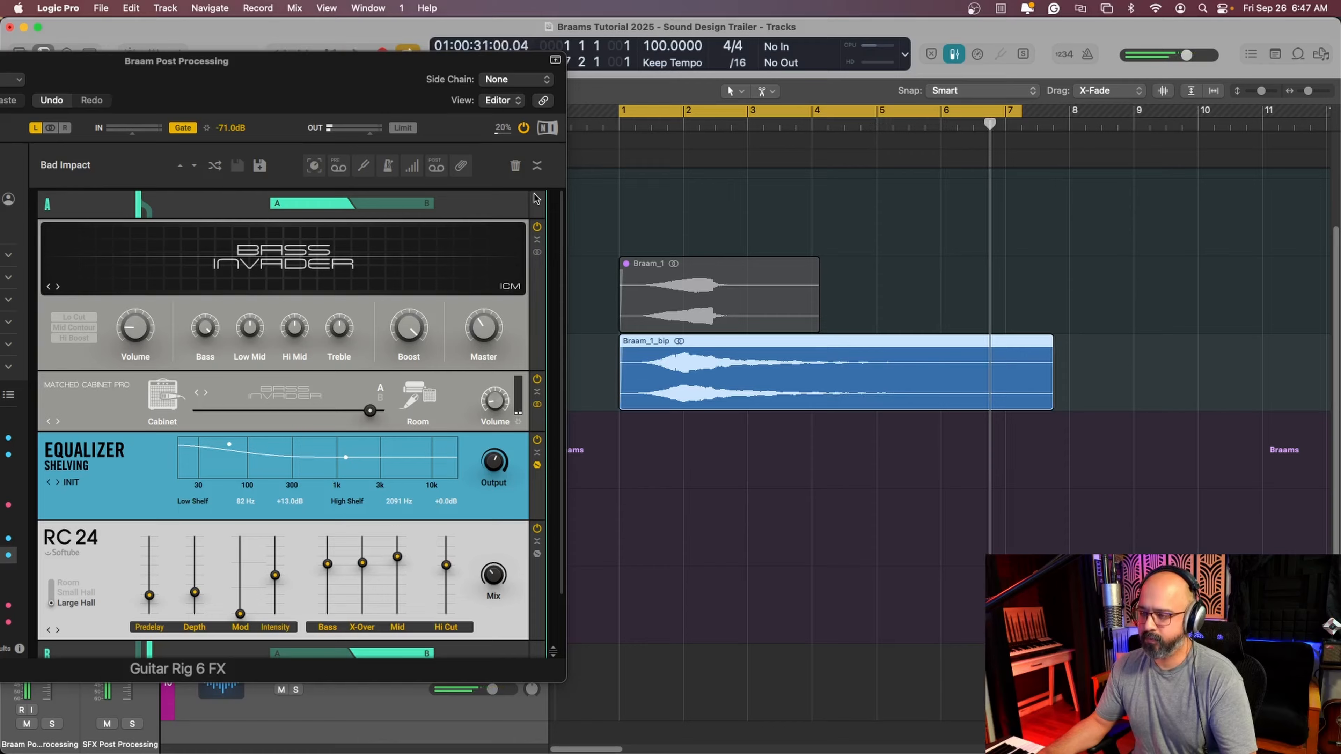
drag(342, 80, 608, 95)
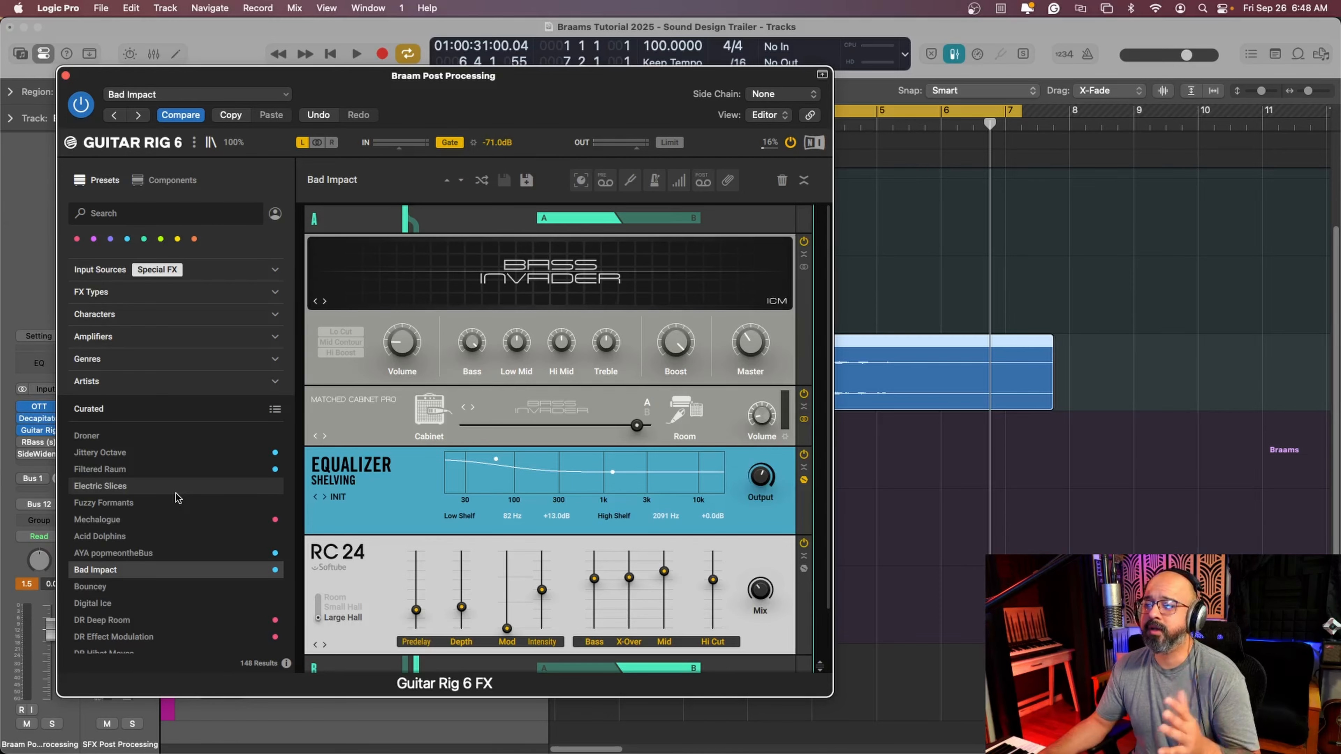
key(super+w)
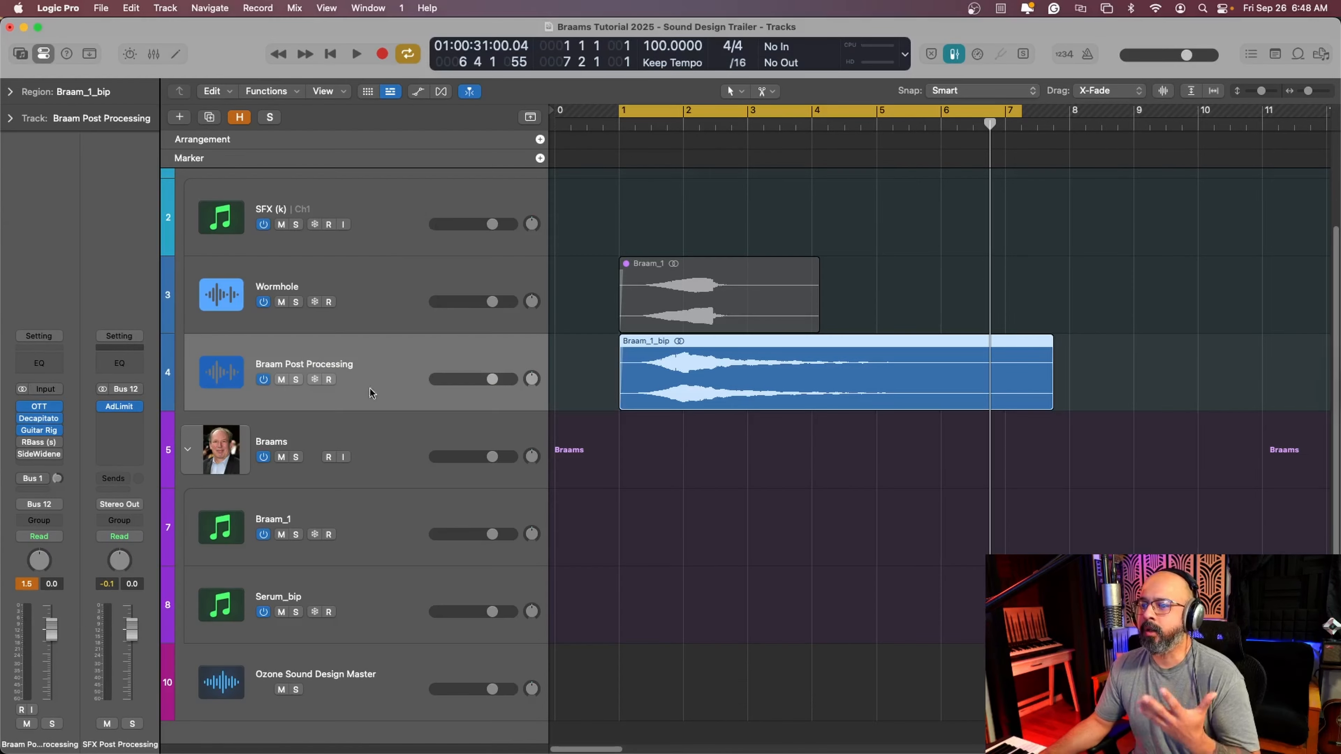
- Check RBass on the Braam Post Processing track, turn on SideWidener in Mode 1, and start playback
click(40, 444)
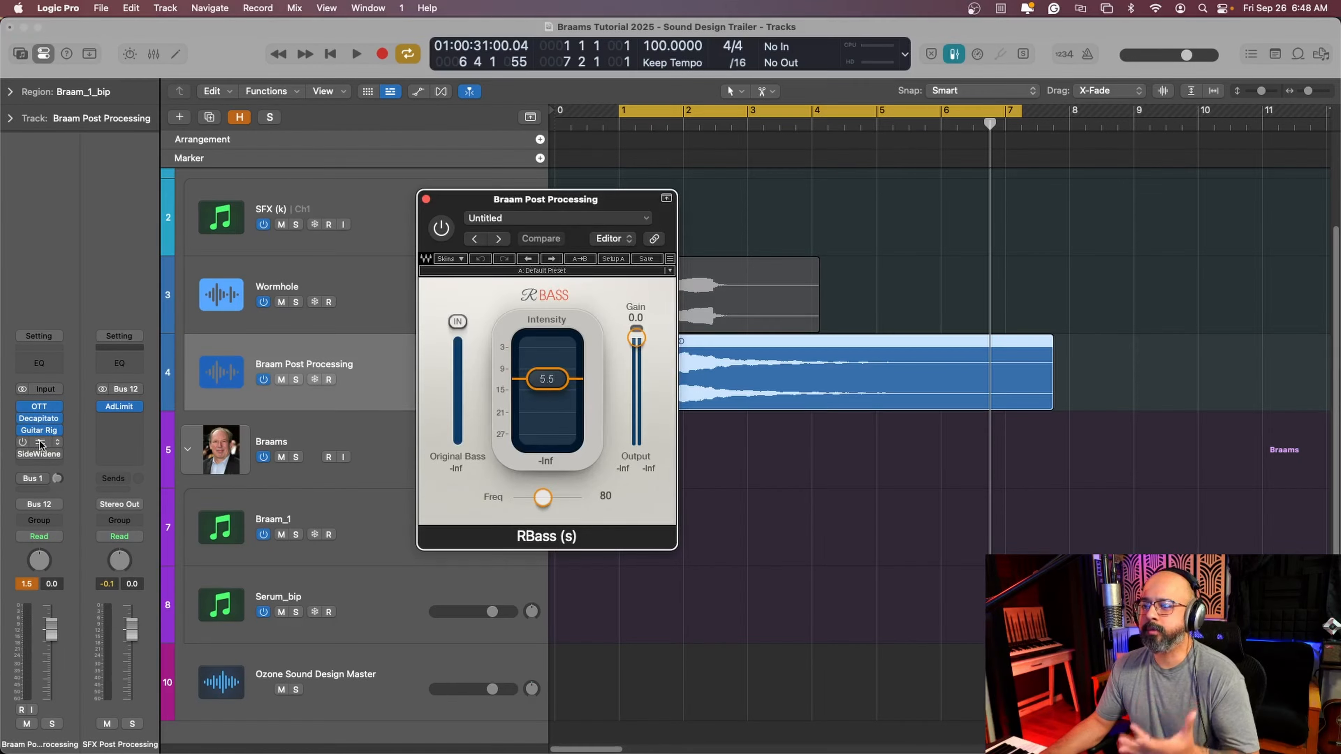
key(super+w)
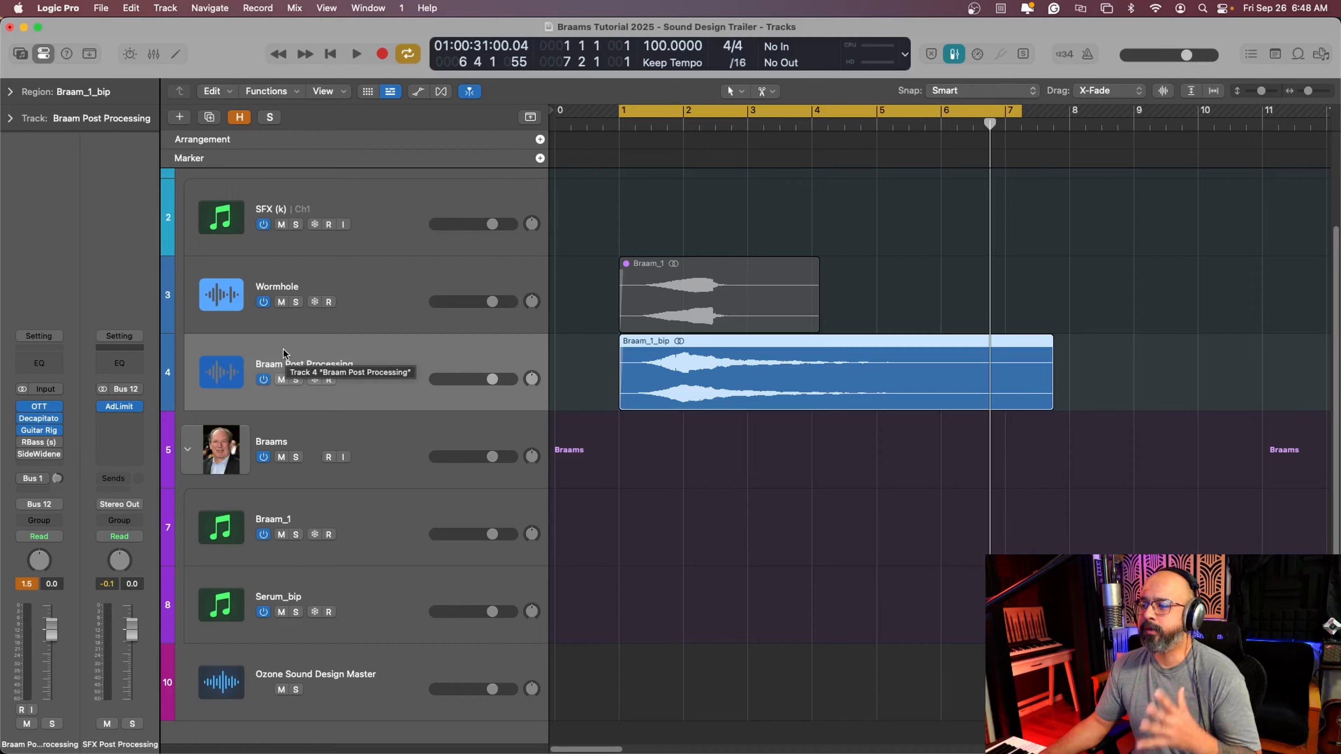
click(40, 455)
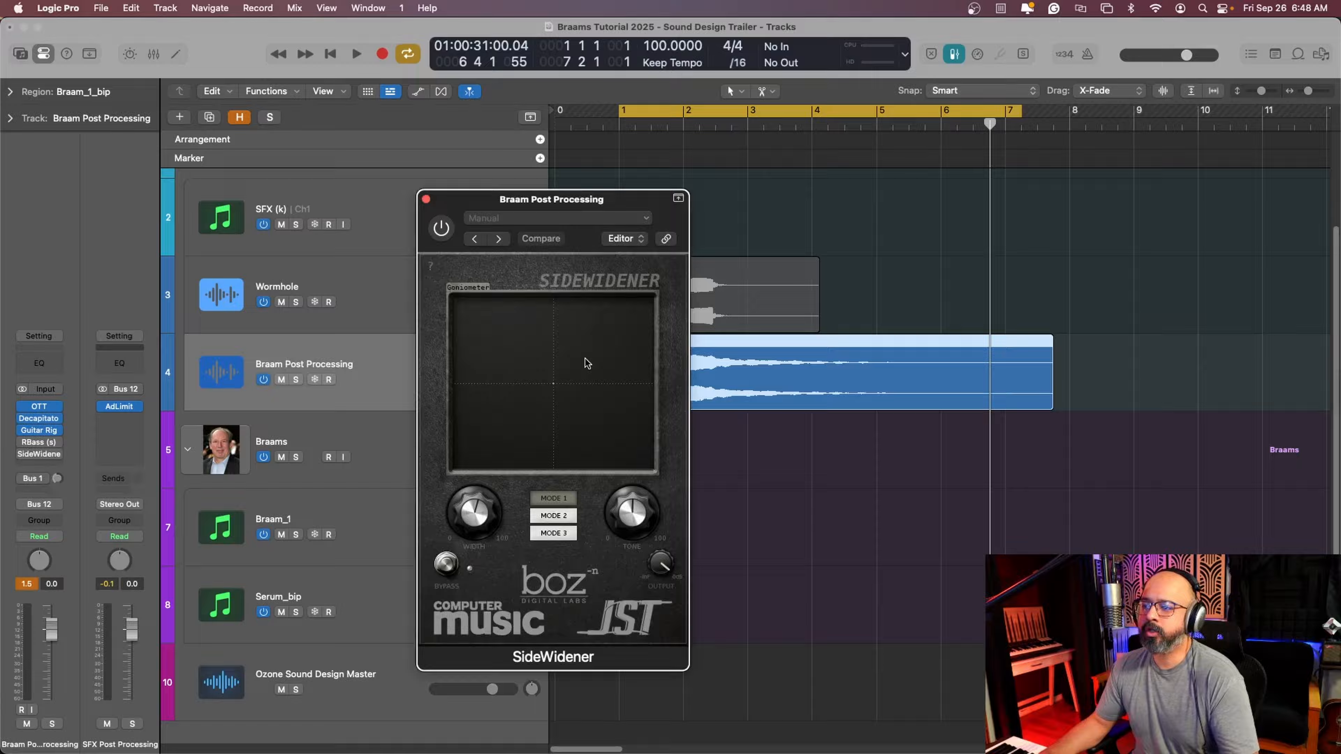
key(space)
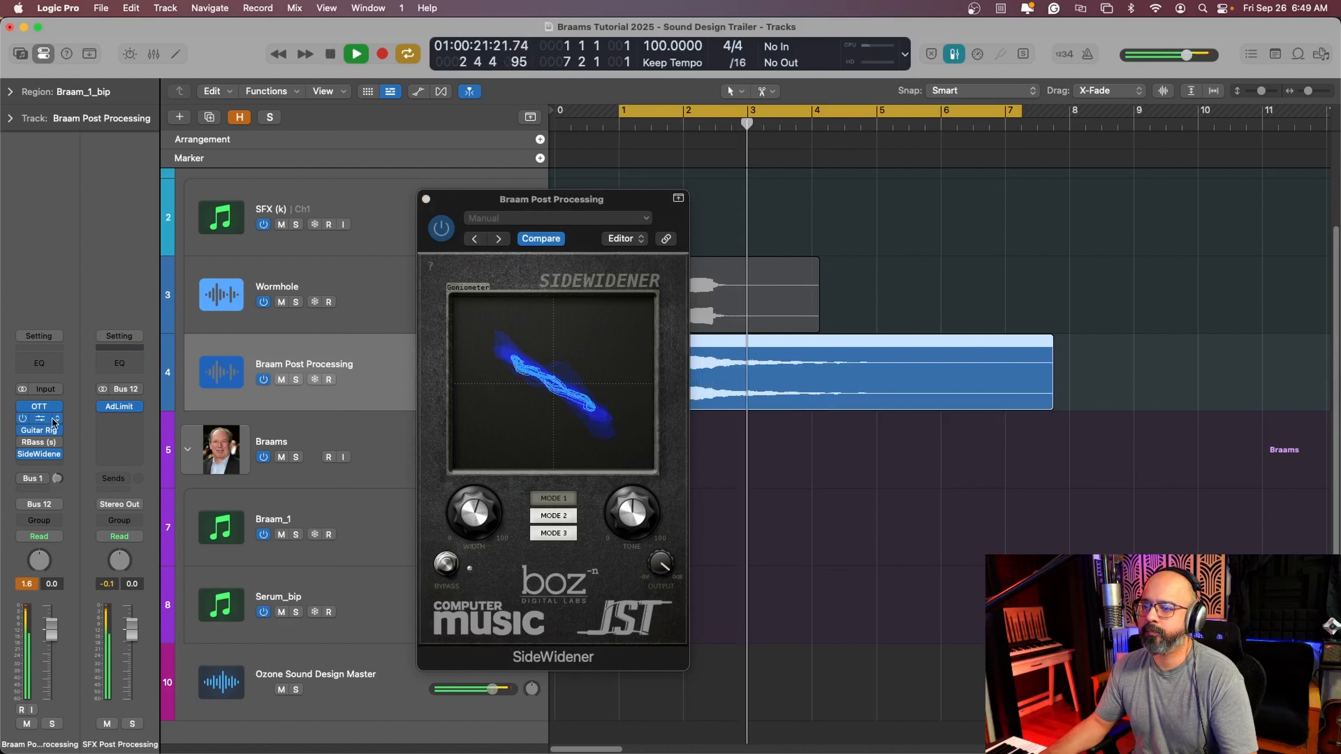
- Set OTT's Out Gain to -0.3 dB during playback, turn off cycle mode, and close the plug-in windows
click(39, 406)
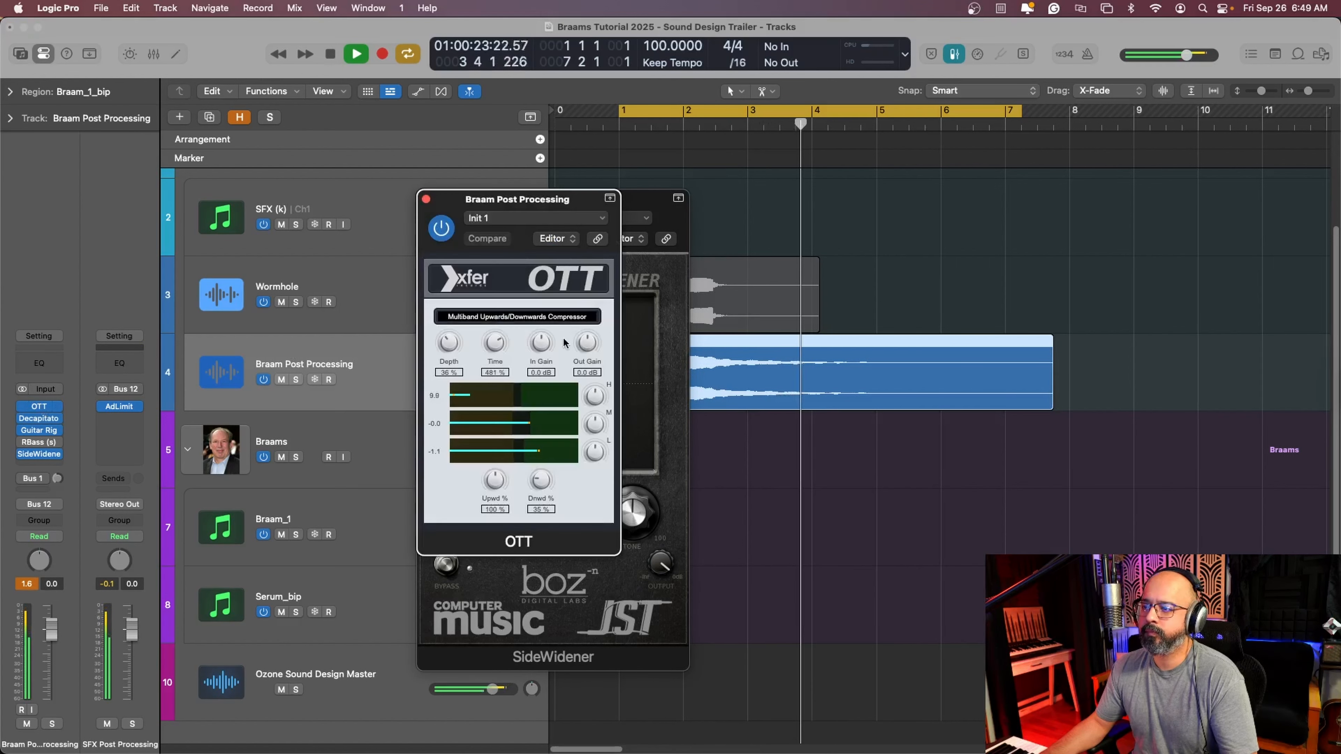
drag(588, 343, 589, 347)
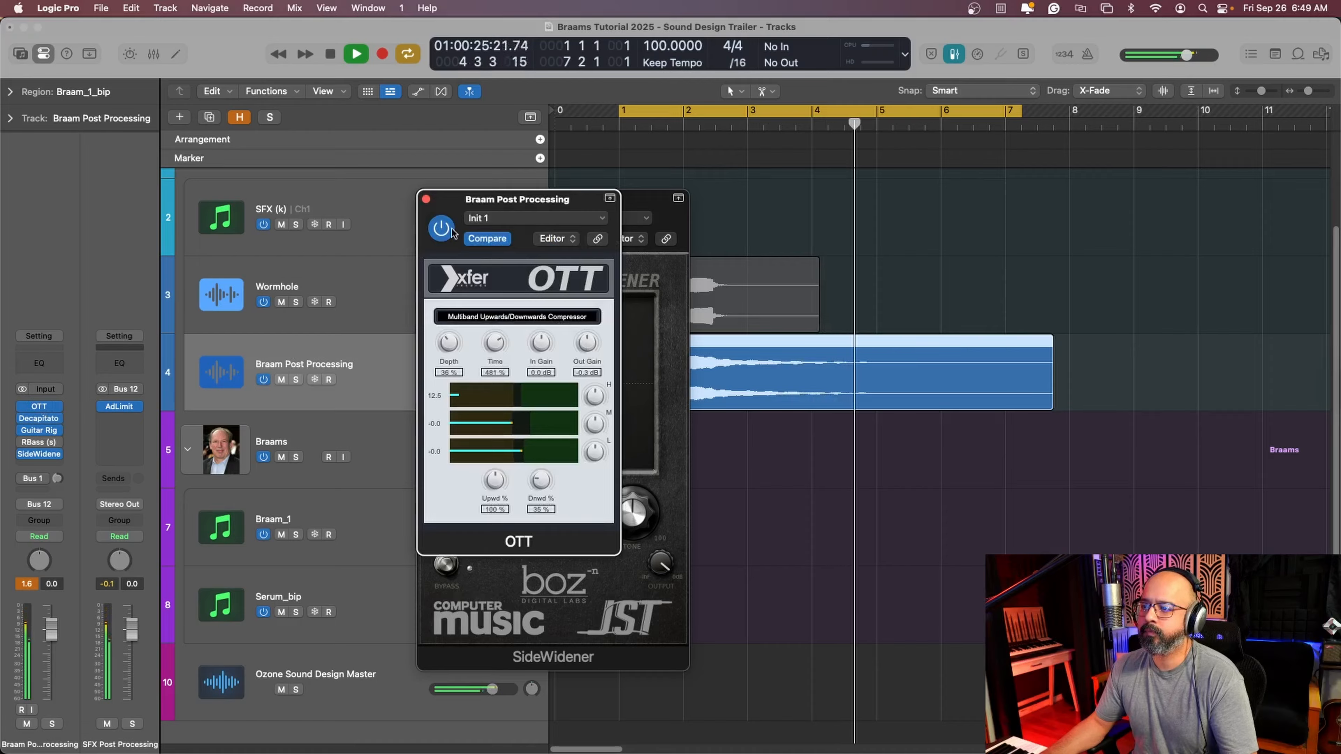
click(426, 199)
key(c)
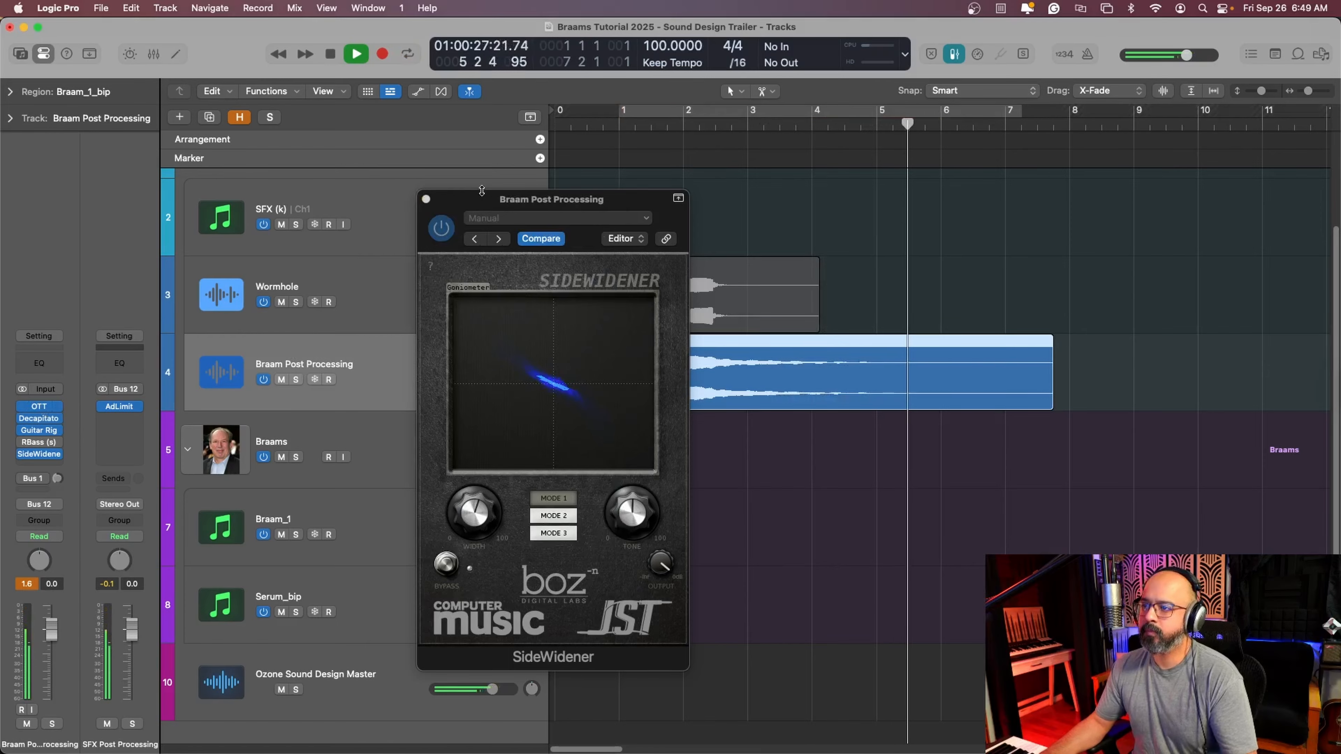
click(426, 199)
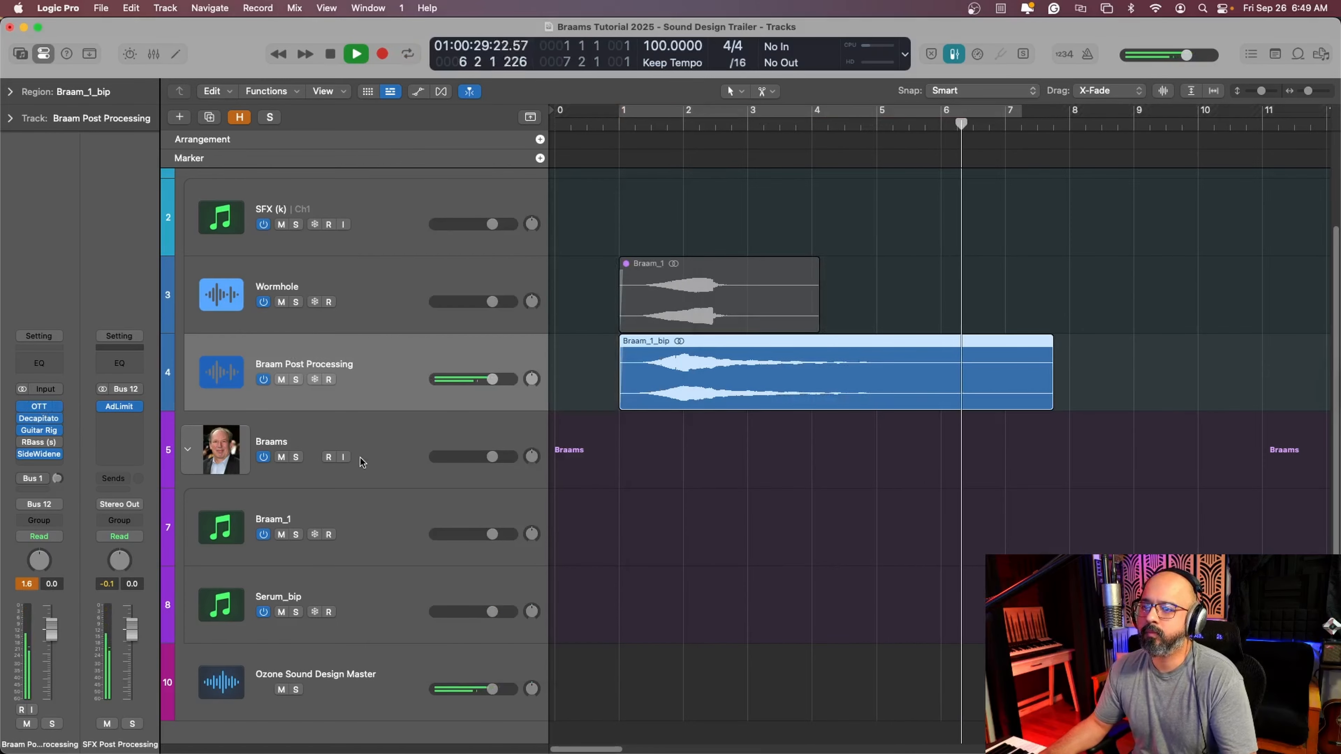